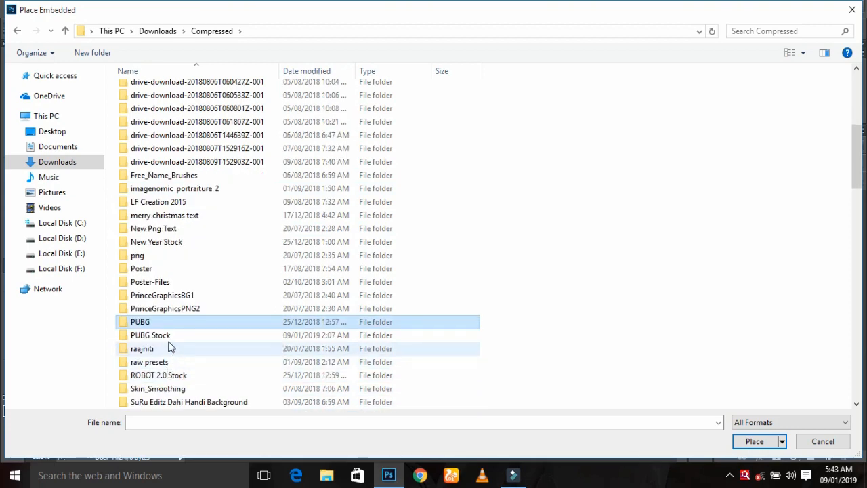
Step: Place the hexVfRC snow landscape from the PUBG Stock folder across the middle of the blank canvas
double_click(677, 115)
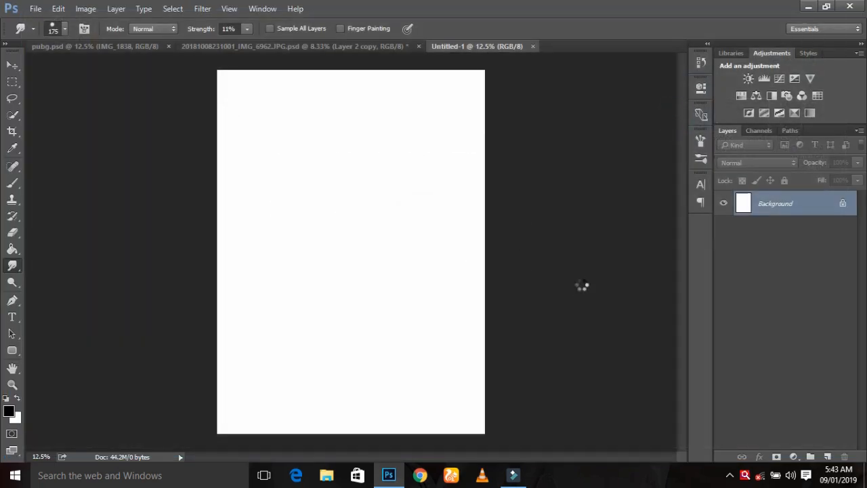
drag(415, 222, 452, 246)
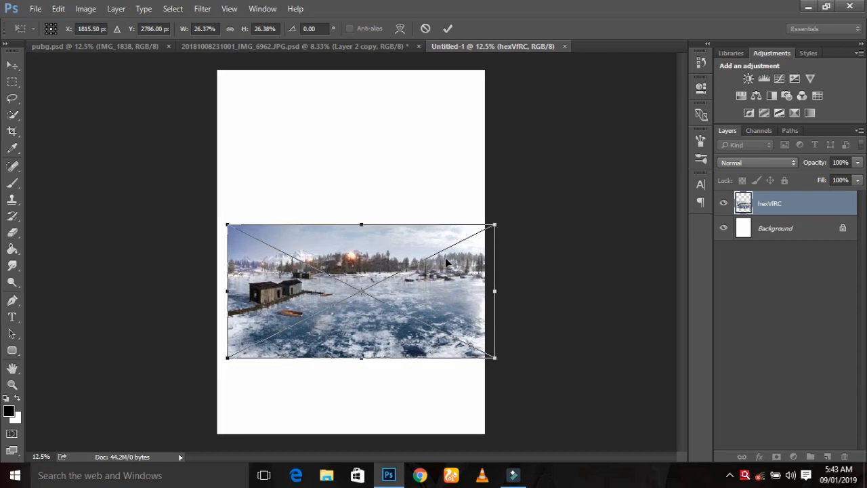
drag(432, 302, 434, 299)
click(450, 29)
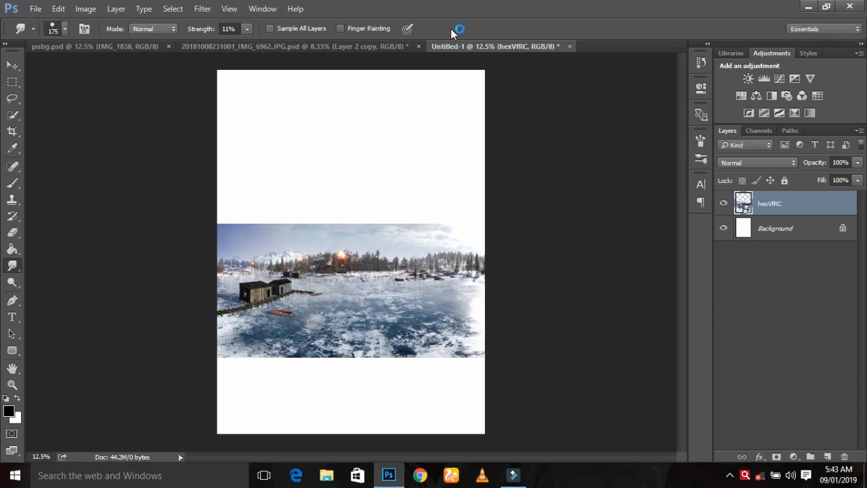
Step: Apply a Camera Raw filter to the landscape with Contrast +48, Highlights -63, Shadows -37, Whites -12, Blacks -34 and Clarity +45
click(203, 8)
click(220, 82)
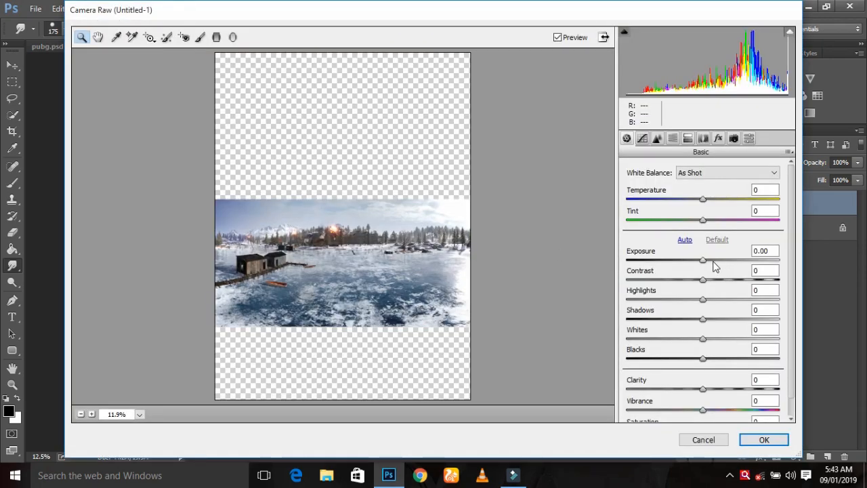
drag(710, 389, 765, 390)
drag(690, 358, 676, 358)
drag(731, 389, 738, 389)
click(695, 319)
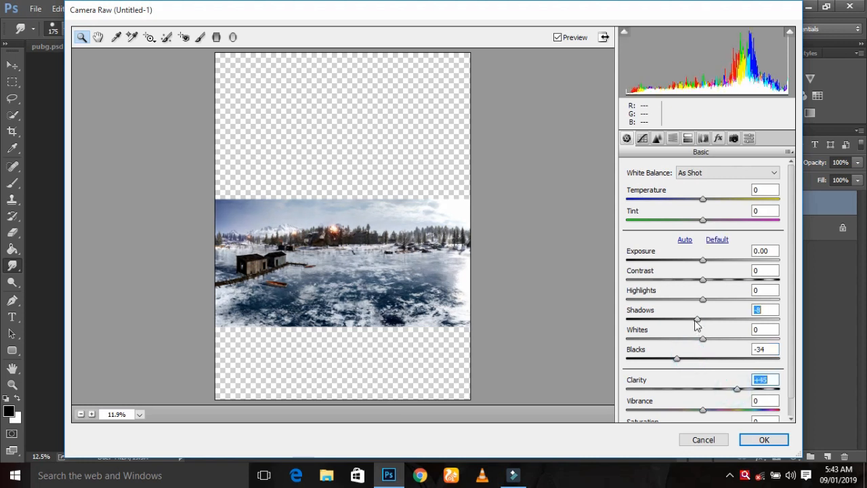
drag(697, 319, 675, 318)
drag(702, 279, 654, 298)
mouse_move(702, 339)
mouse_down()
mouse_move(670, 340)
mouse_move(694, 338)
mouse_up()
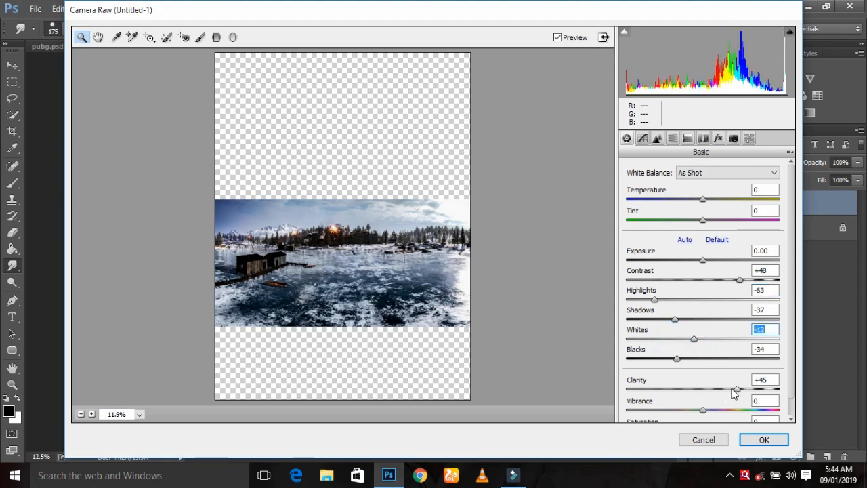
click(761, 440)
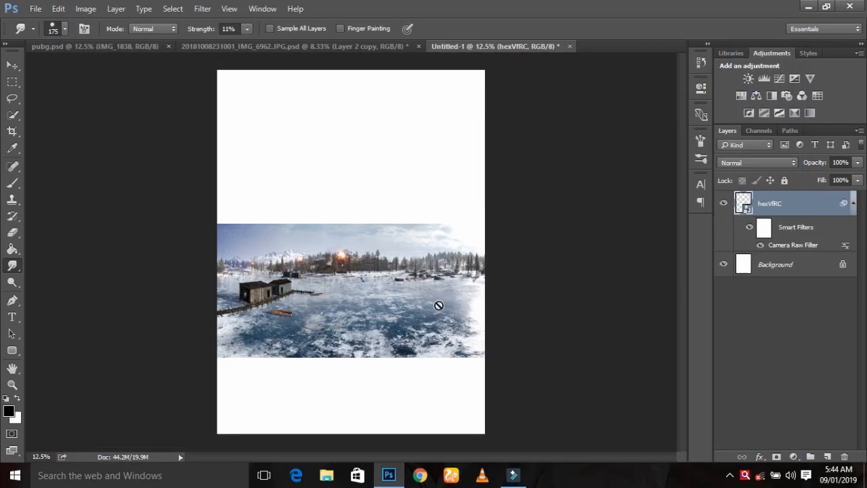
Step: Rasterize the hexVfRC layer and make a quick selection of its sky, excluding the mountains and the fire glow
click(420, 275)
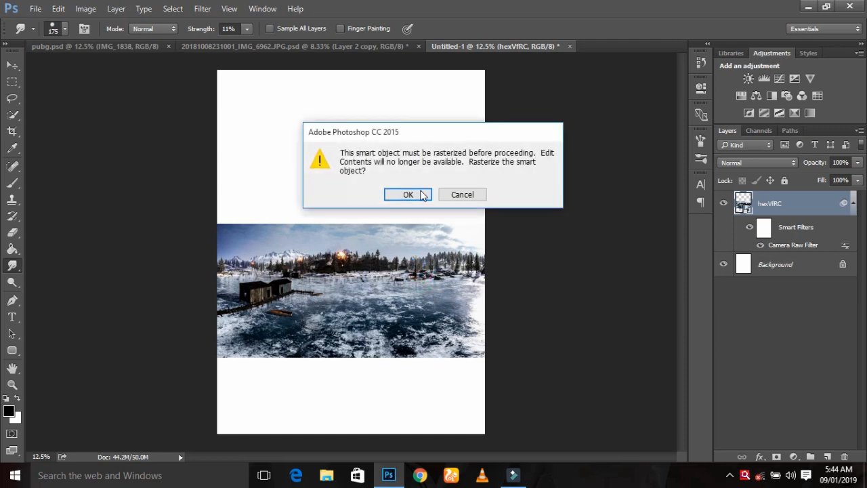
click(416, 194)
click(13, 115)
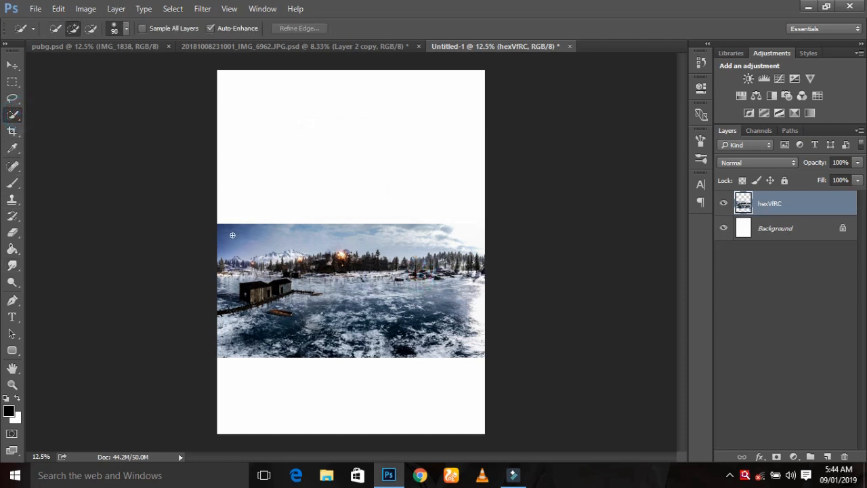
drag(226, 233, 499, 235)
drag(348, 223, 257, 216)
key(ctrl+z)
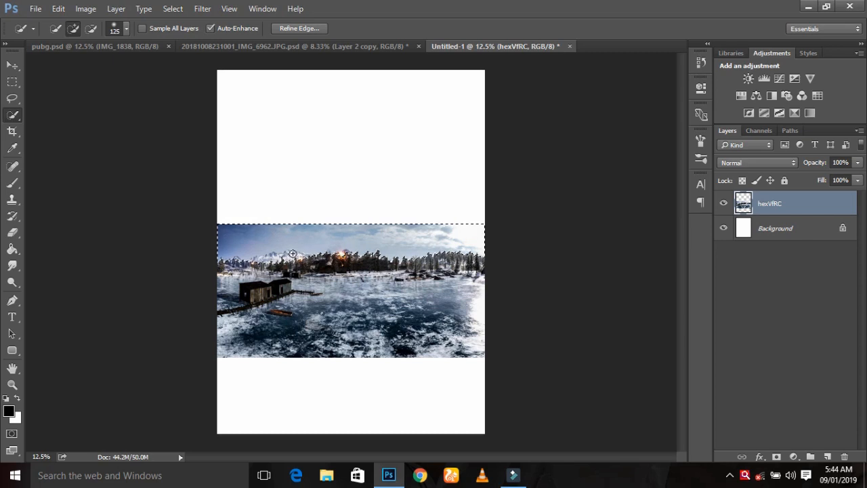
drag(291, 259, 260, 259)
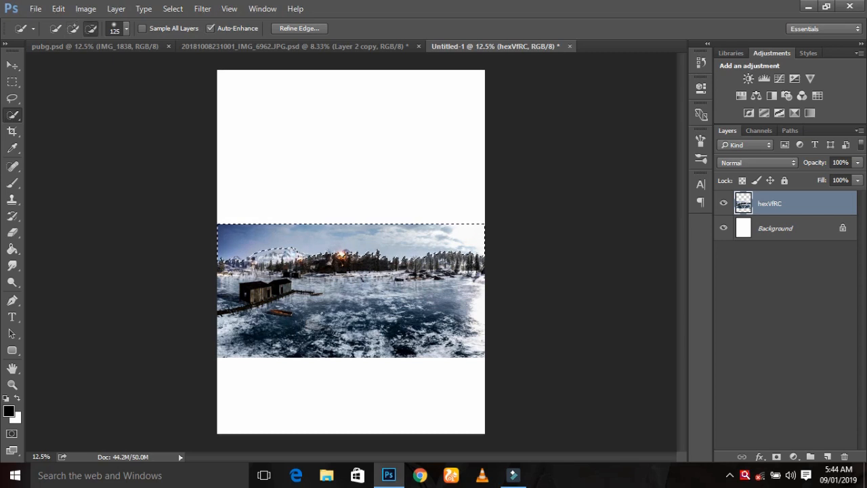
alt+click(344, 254)
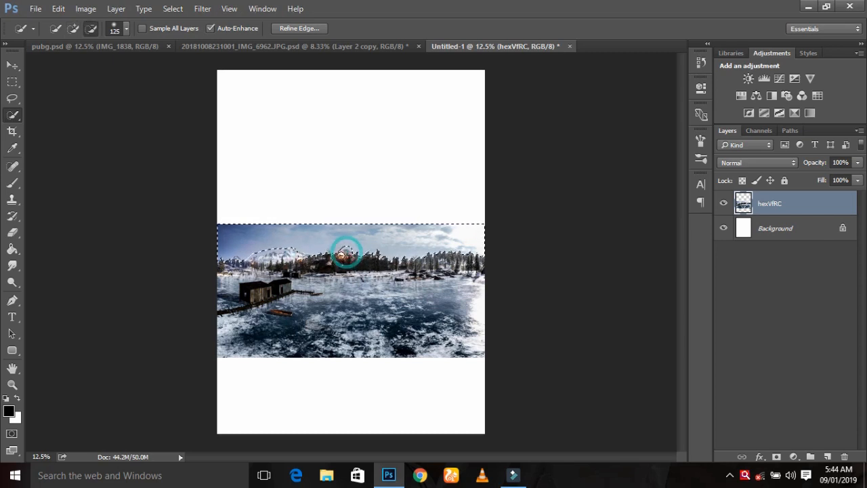
Step: Refine the sky selection along the treeline using Smart Radius and a size 125 refine brush, and delete the selected sky
click(293, 27)
click(627, 146)
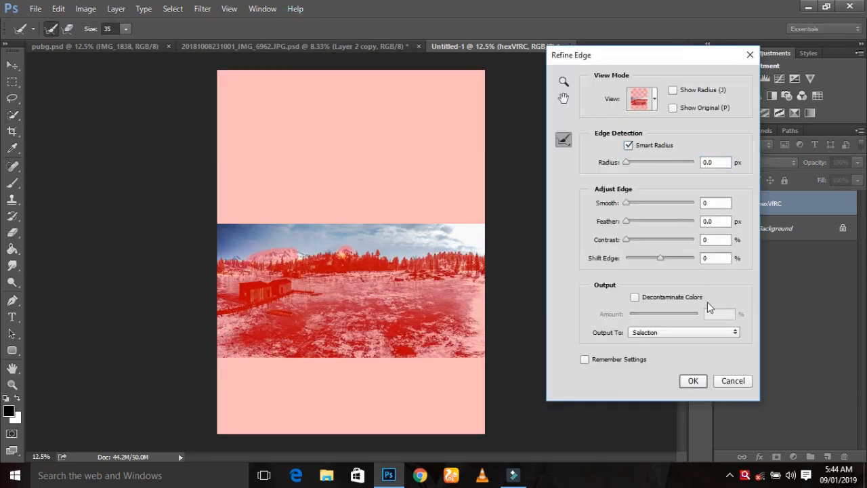
key(bracketright)
key(bracketright)
key(bracketright)
key(bracketright)
key(bracketright)
key(bracketright)
drag(482, 257, 459, 254)
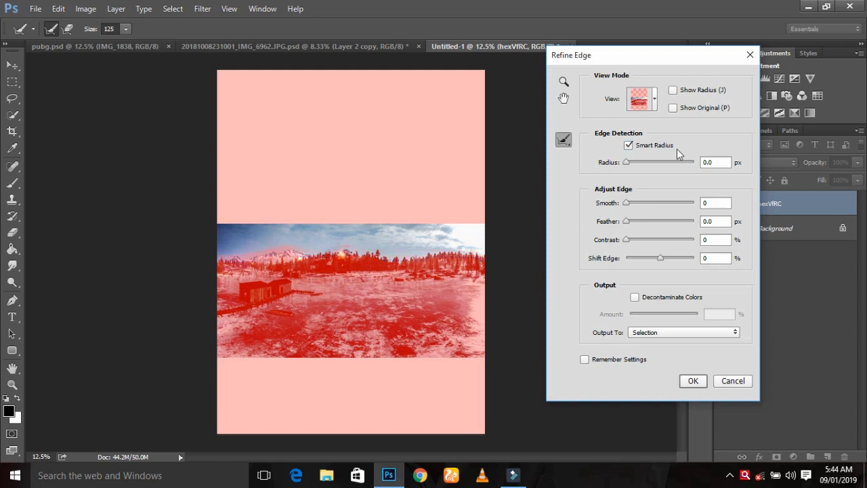
click(694, 381)
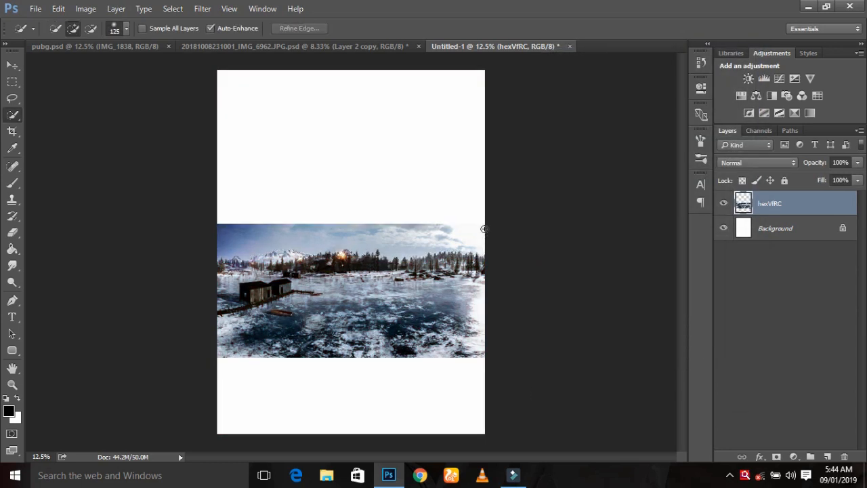
key(Delete)
key(ctrl+d)
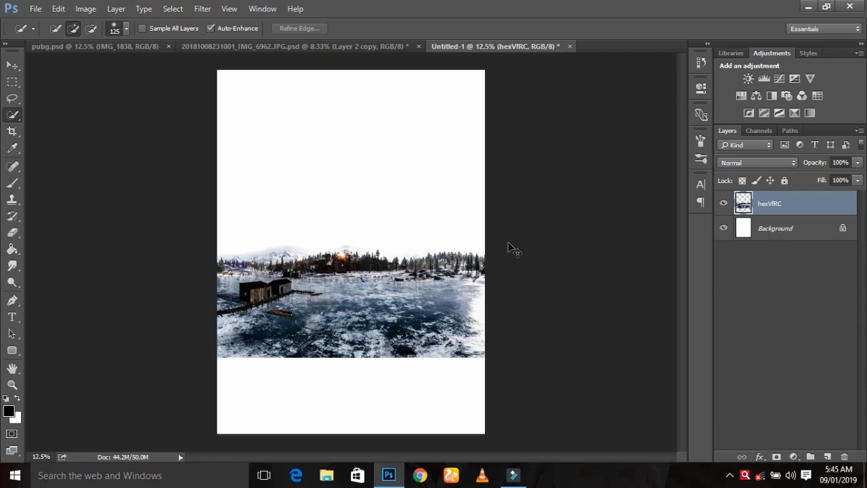
Step: Enlarge and stretch the landscape layer with Free Transform to fill the canvas width and its lower half
key(ctrl+t)
drag(488, 224, 599, 165)
drag(551, 223, 557, 255)
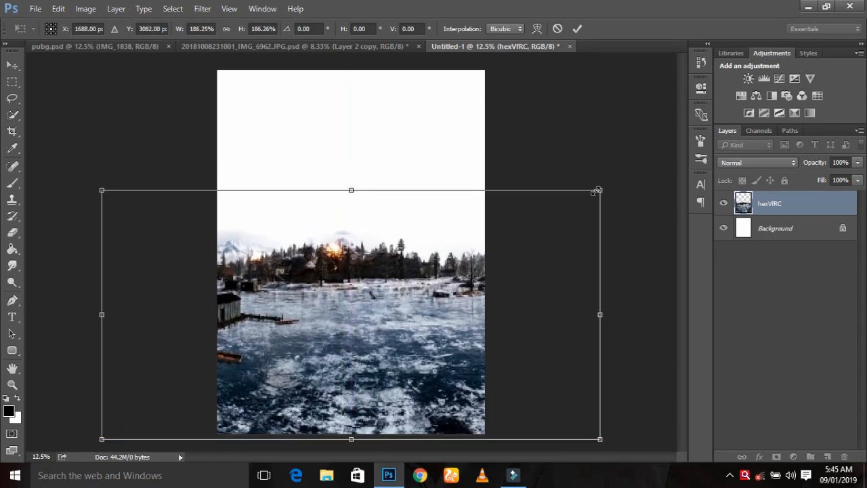
drag(600, 316, 547, 315)
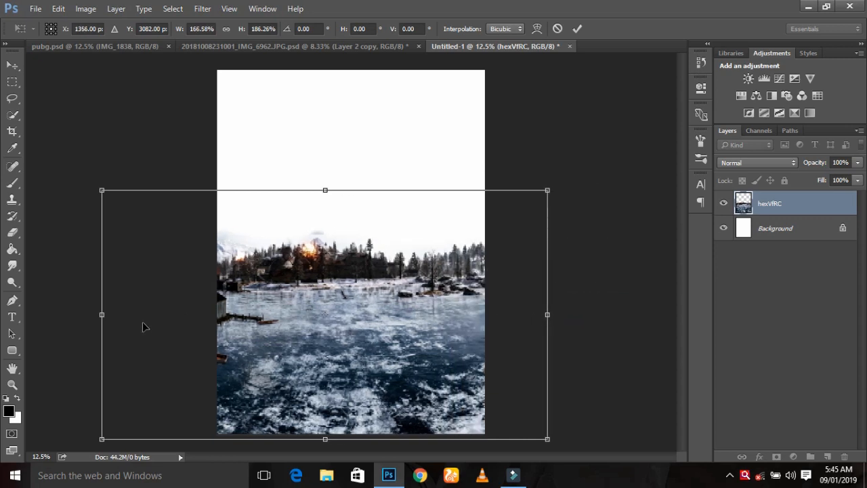
drag(100, 313, 217, 314)
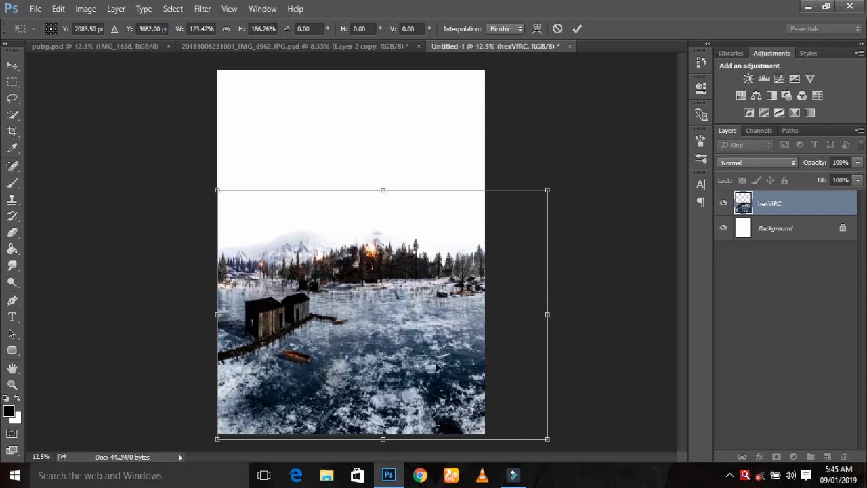
mouse_move(547, 314)
mouse_down()
mouse_move(518, 314)
mouse_move(556, 314)
mouse_up()
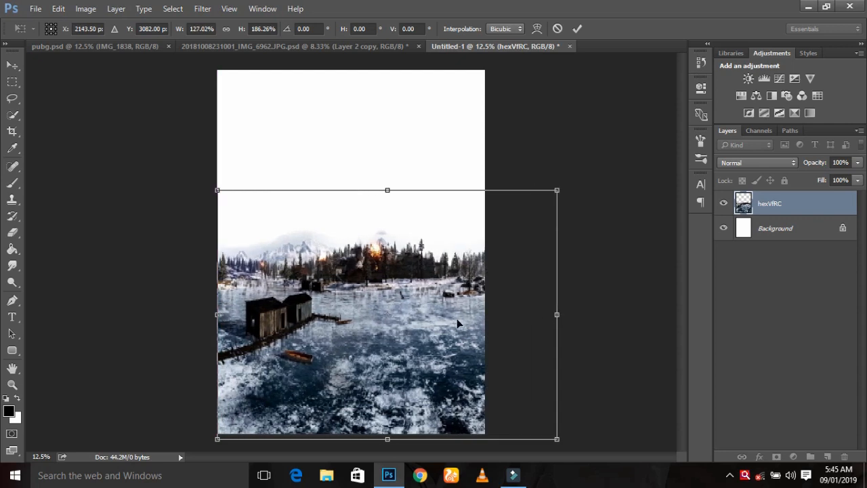
drag(217, 314, 149, 314)
drag(353, 191, 352, 223)
click(577, 28)
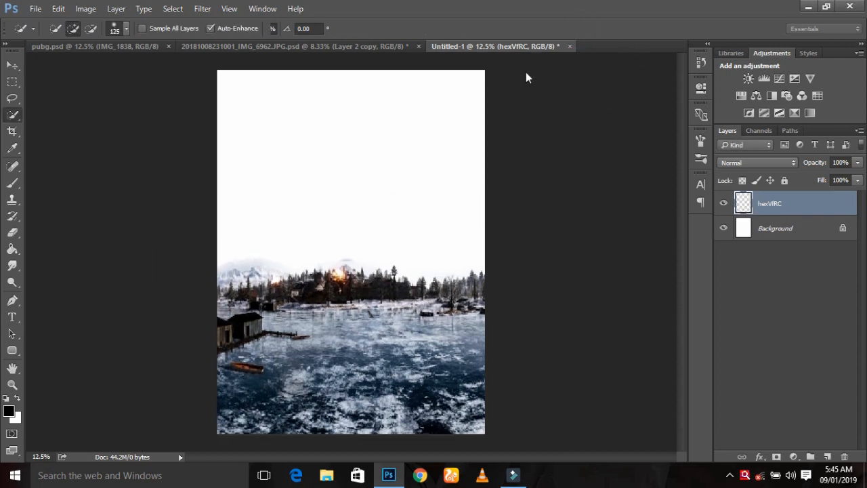
Step: Remove the cabins, the pier and the orange boat from the ice with a size 250 Content-Aware Spot Healing Brush
click(13, 167)
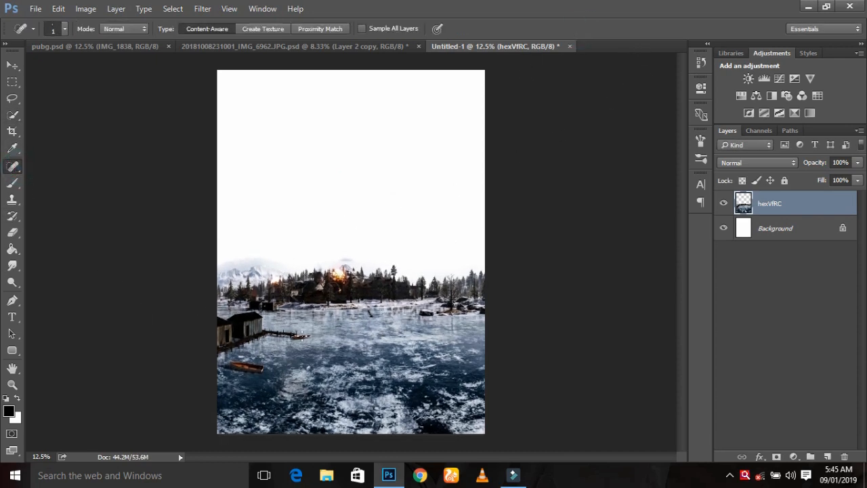
key(bracketleft)
mouse_move(302, 336)
mouse_down()
mouse_move(240, 320)
mouse_move(223, 335)
mouse_up()
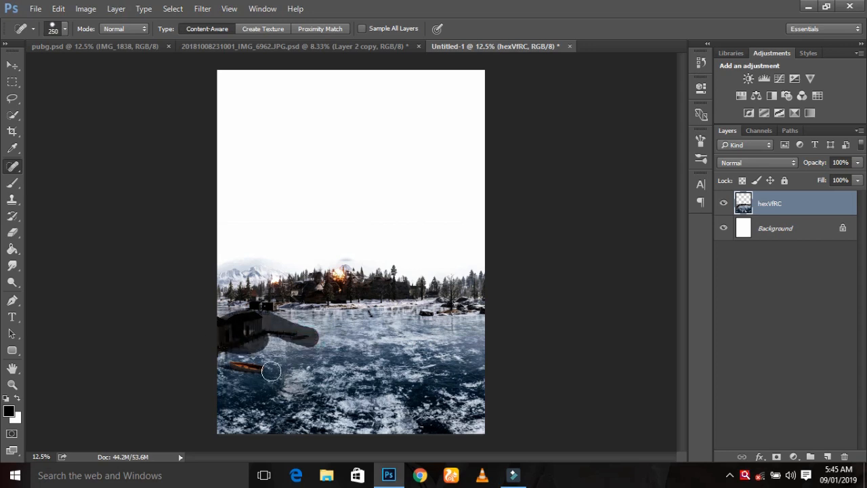
mouse_move(264, 370)
mouse_down()
mouse_move(226, 356)
mouse_move(252, 367)
mouse_move(269, 338)
mouse_up()
click(12, 98)
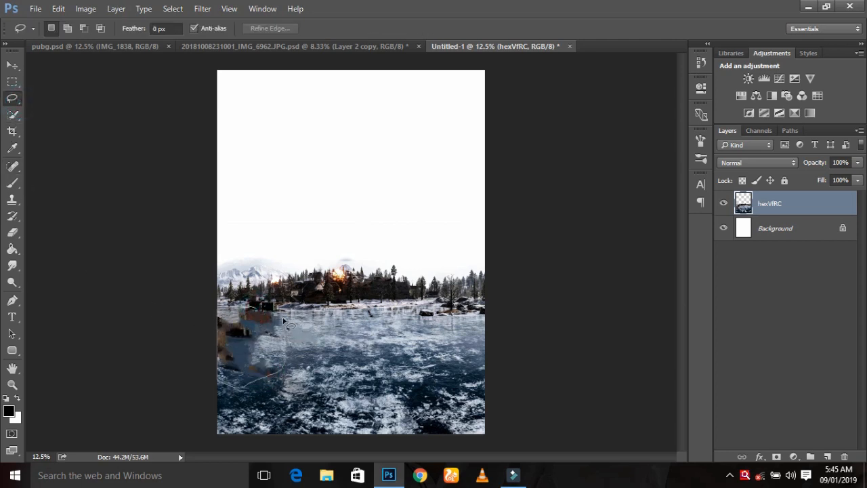
mouse_move(265, 353)
mouse_down()
mouse_move(318, 348)
mouse_move(344, 359)
mouse_move(288, 350)
mouse_move(335, 340)
mouse_move(250, 339)
mouse_up()
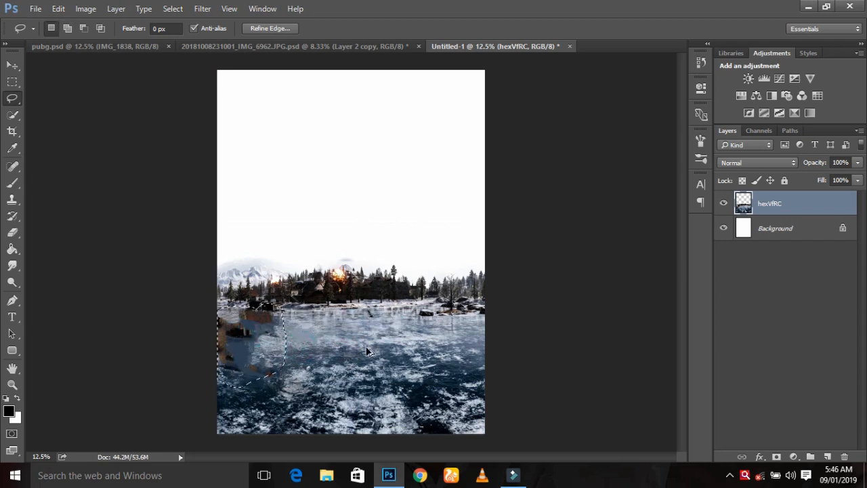
key(ctrl+d)
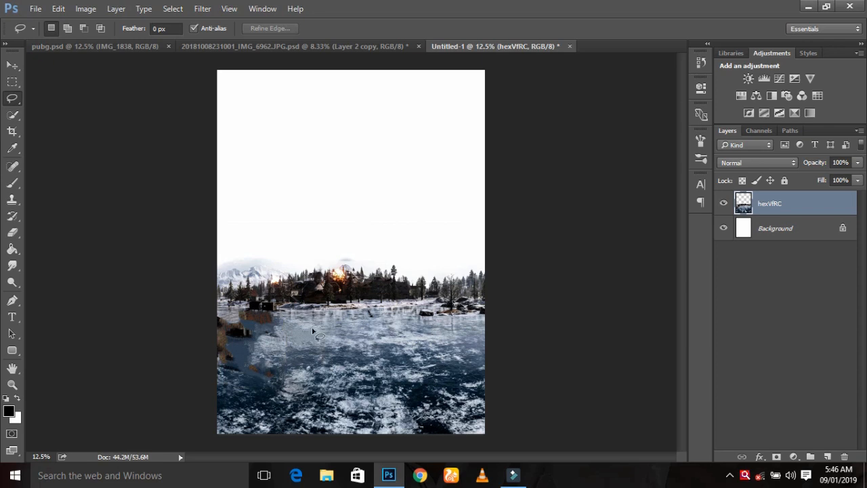
Step: Clone ice texture over the smeared patch where the cabins stood, using a size 500 Clone Stamp in Luminosity mode
click(11, 199)
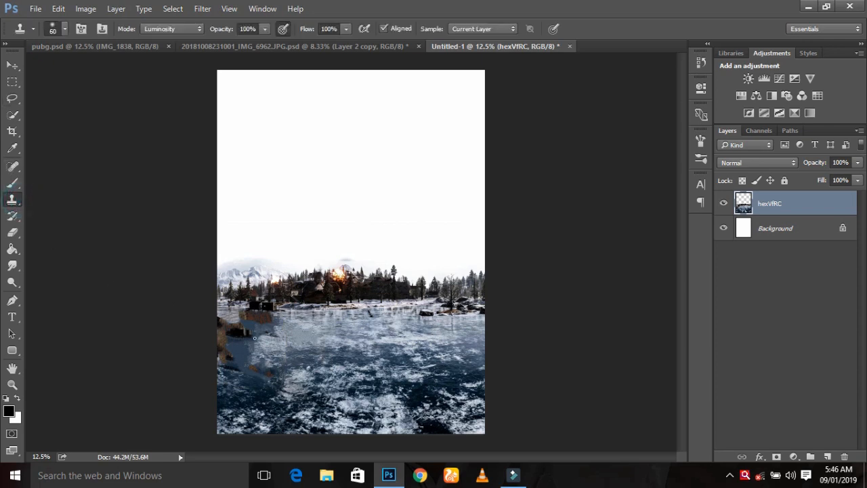
mouse_move(314, 340)
mouse_down()
mouse_move(177, 332)
mouse_move(244, 349)
mouse_move(261, 377)
mouse_move(231, 321)
mouse_move(262, 320)
mouse_move(274, 343)
mouse_move(231, 336)
mouse_move(225, 361)
mouse_move(287, 318)
mouse_move(243, 317)
mouse_move(212, 341)
mouse_move(264, 353)
mouse_move(291, 331)
mouse_up()
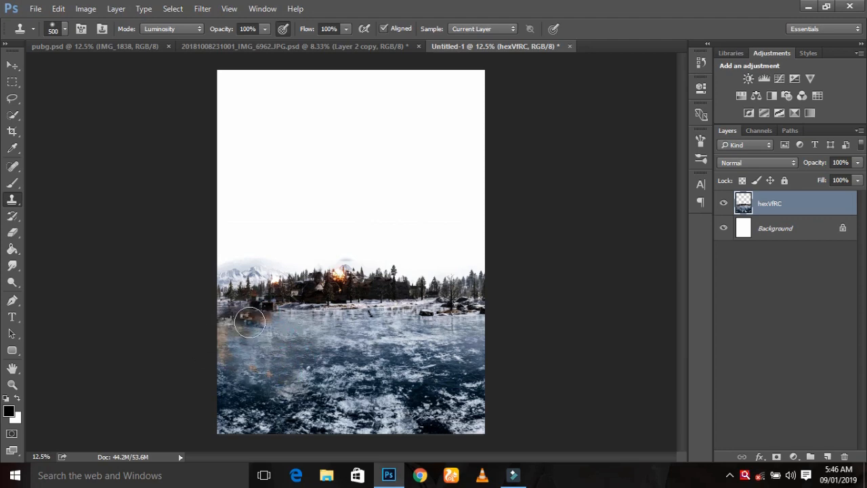
Step: Place the atmosphere-blue-sky-clouds-912110 image as an embedded object in the document
click(35, 8)
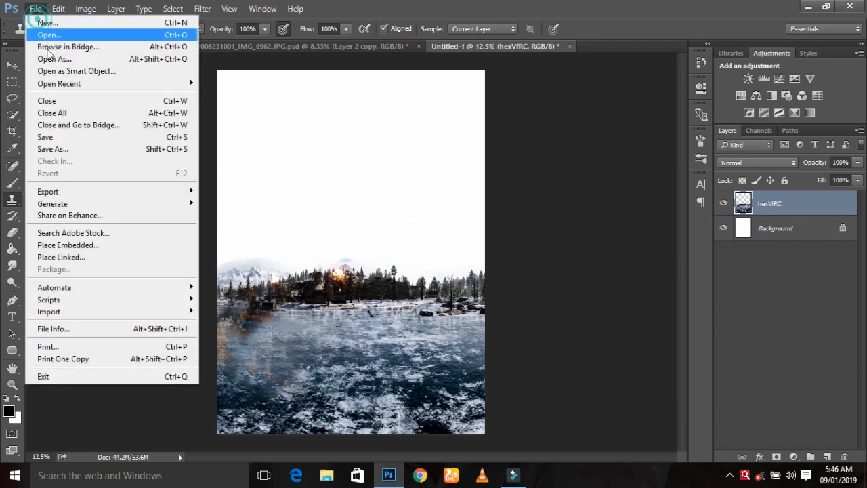
click(62, 244)
click(256, 139)
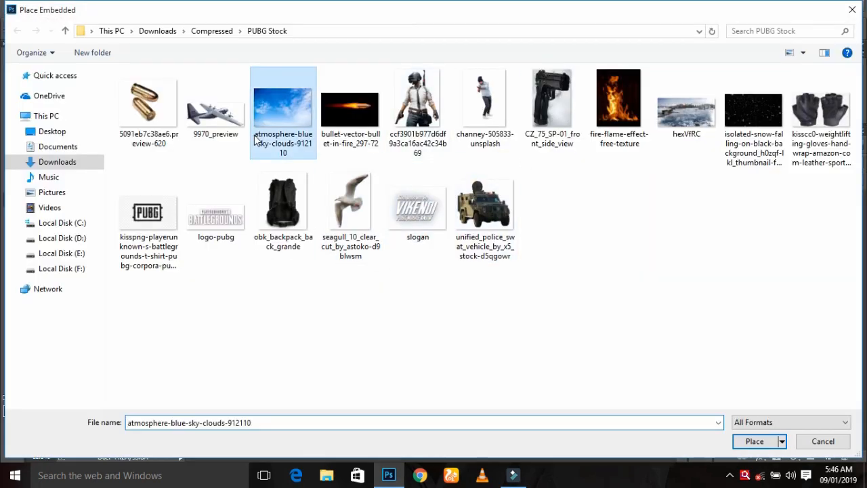
double_click(255, 139)
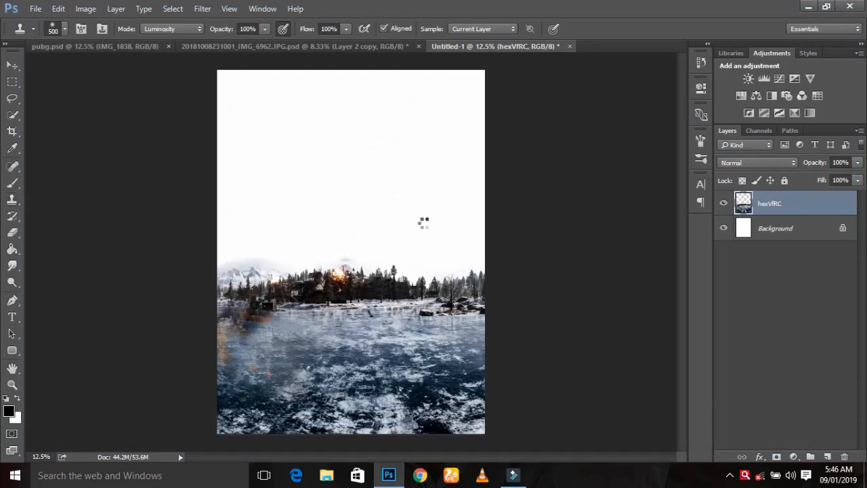
Step: Enlarge and stretch the placed sky image to cover the canvas from its upper edge to below the treeline
drag(423, 221, 403, 126)
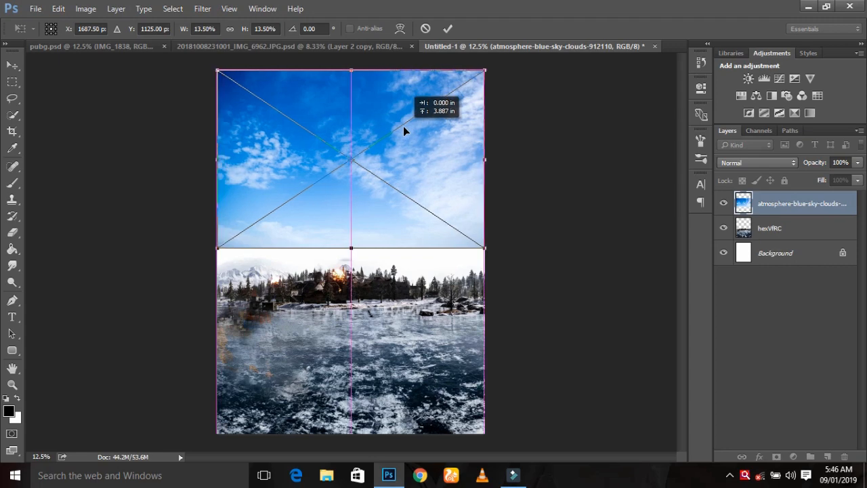
drag(484, 248, 419, 249)
drag(495, 304, 551, 367)
drag(497, 281, 502, 288)
drag(92, 195, 195, 195)
drag(566, 197, 533, 195)
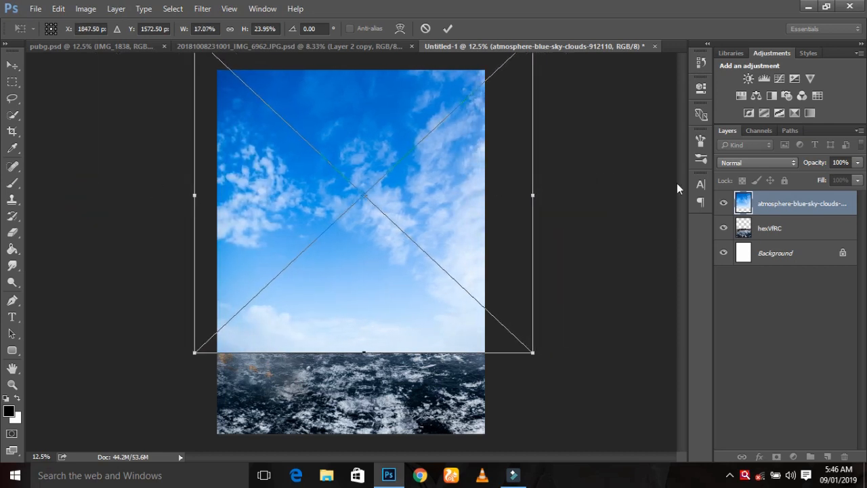
key(ctrl+minus)
drag(360, 109, 360, 116)
click(452, 28)
Step: Move the sky layer beneath the hexVfRC layer and rasterize it
drag(799, 204, 791, 241)
click(355, 305)
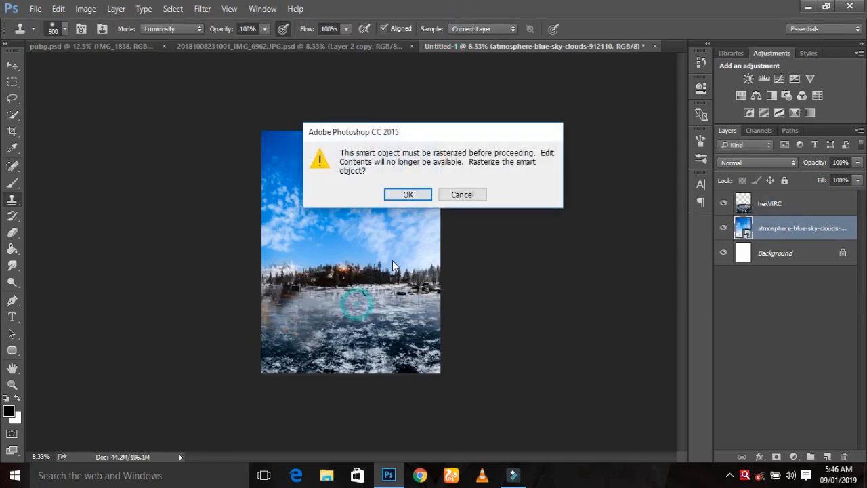
click(407, 196)
key(ctrl+plus)
key(ctrl+plus)
scroll(512, 274, down, 2)
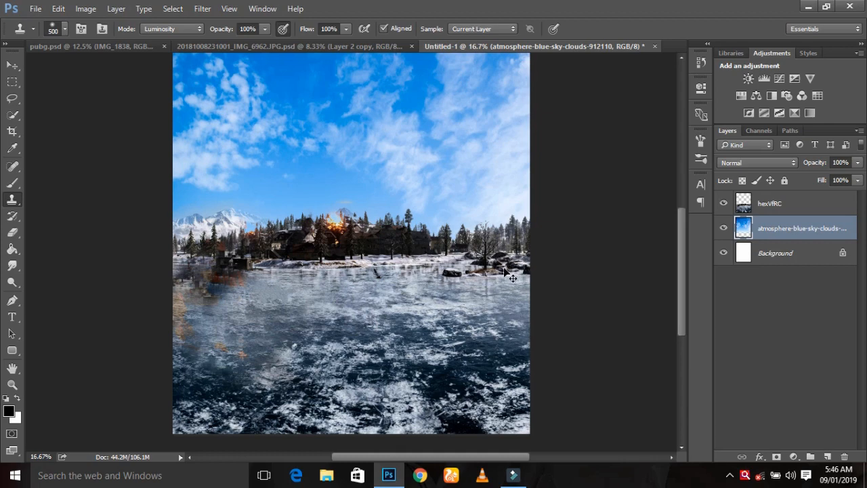
key(ctrl+t)
key(ctrl+minus)
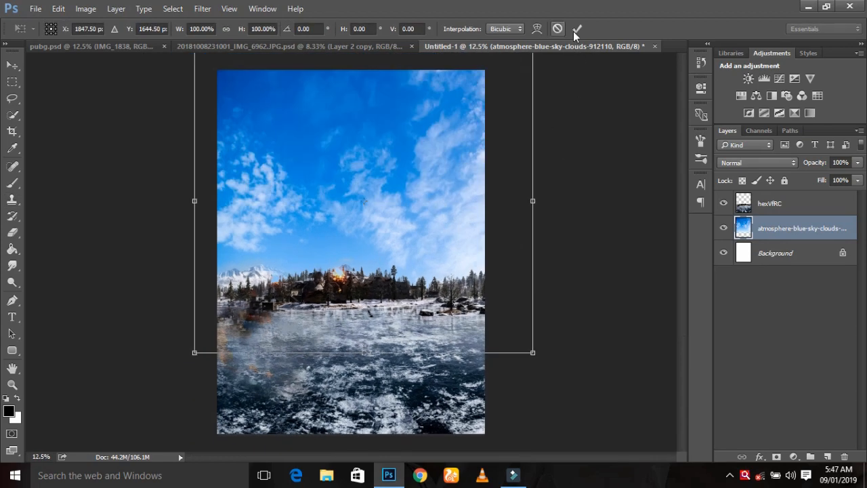
key(Return)
Step: Lower the saturation and lightness of the blues in the sky layer with a Hue/Saturation adjustment targeted on the sky
click(86, 8)
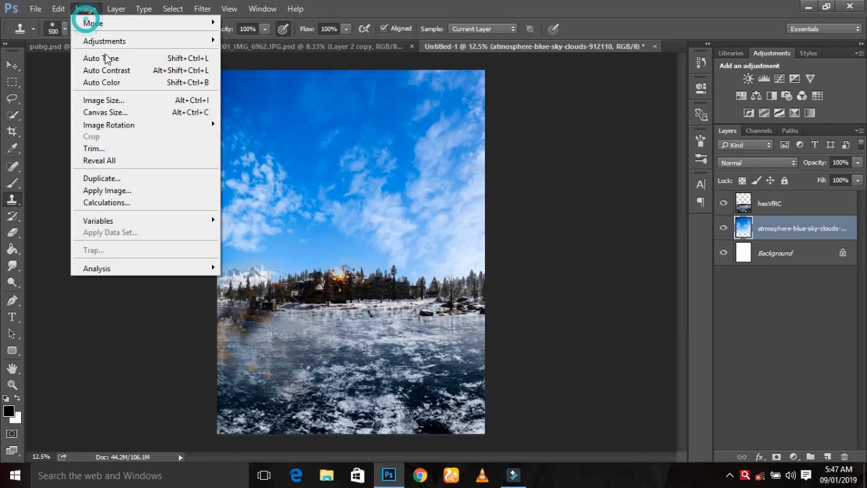
mouse_move(101, 37)
click(280, 107)
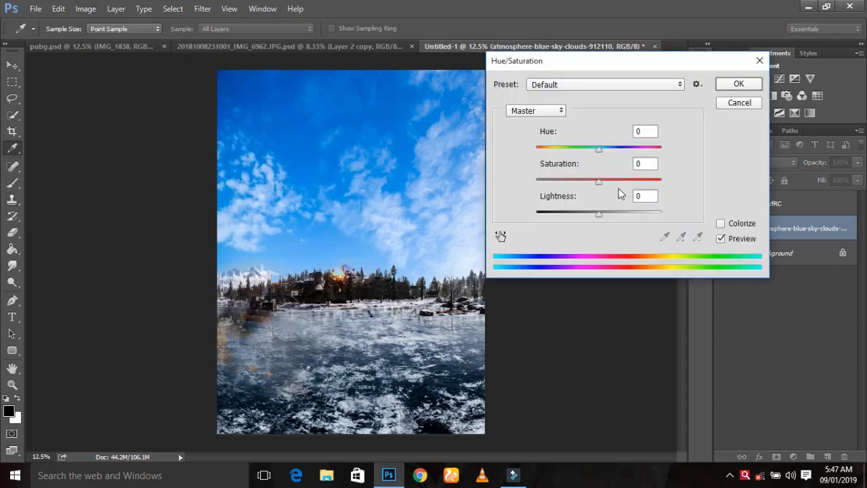
click(499, 236)
click(407, 240)
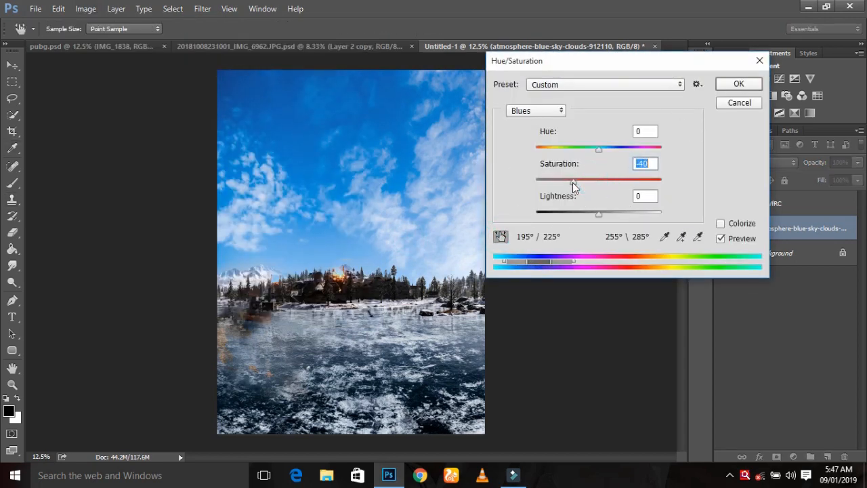
drag(573, 147, 572, 180)
drag(598, 212, 577, 214)
drag(601, 148, 560, 181)
mouse_move(578, 212)
mouse_down()
mouse_move(563, 212)
mouse_move(569, 214)
mouse_up()
click(738, 84)
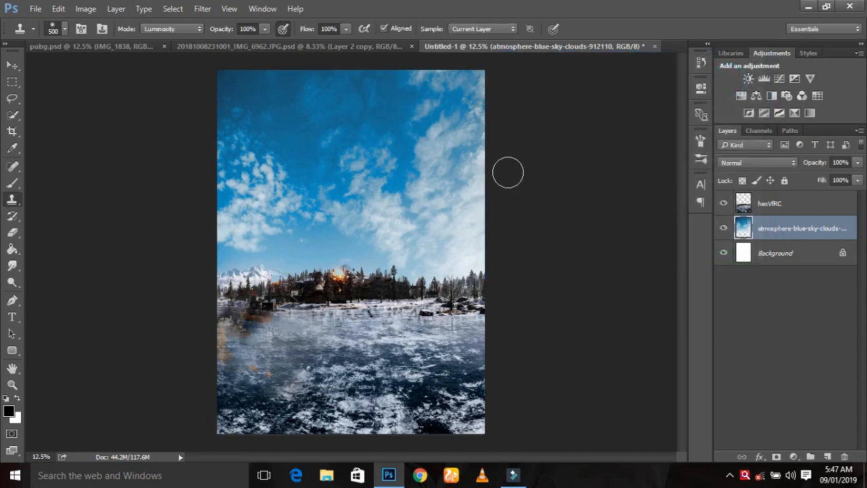
click(227, 46)
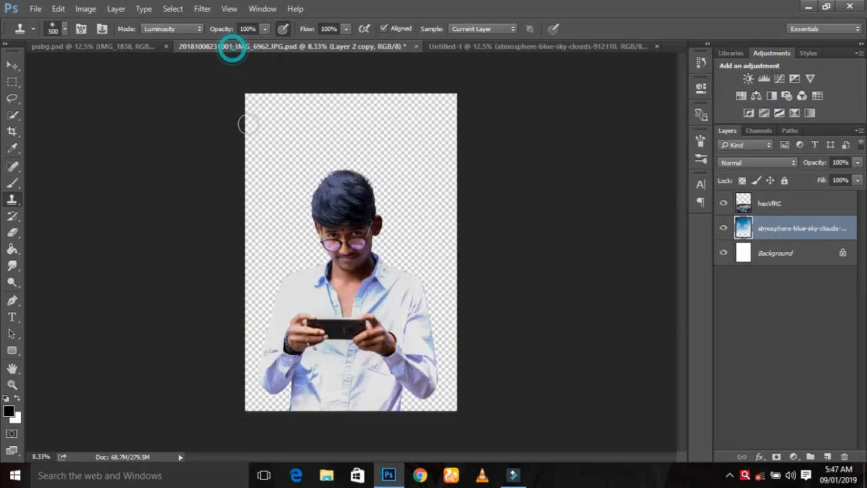
click(13, 65)
drag(366, 205, 361, 180)
key(ctrl+t)
drag(503, 83, 403, 160)
drag(416, 270, 426, 280)
click(579, 29)
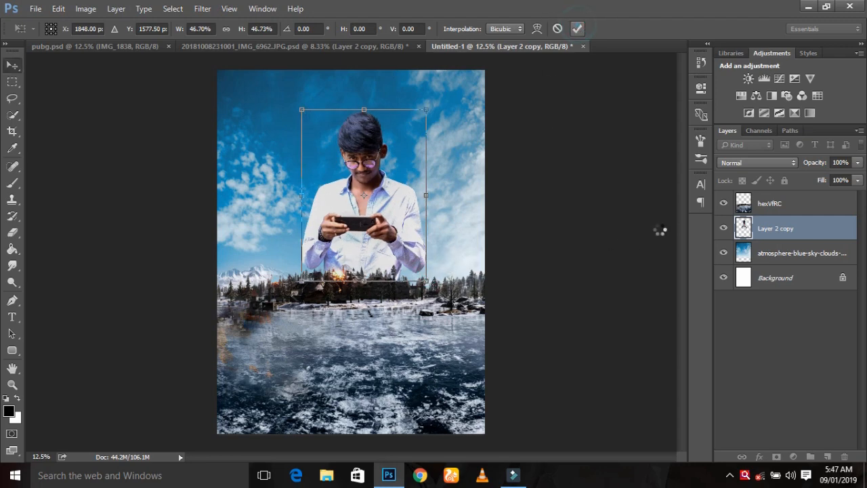
Step: Resize the hexVfRC landscape layer to about 89% width and 91% height, keeping the ice filling the lower canvas
click(777, 203)
key(ctrl+t)
mouse_move(363, 226)
mouse_down()
mouse_move(363, 246)
mouse_move(363, 237)
mouse_up()
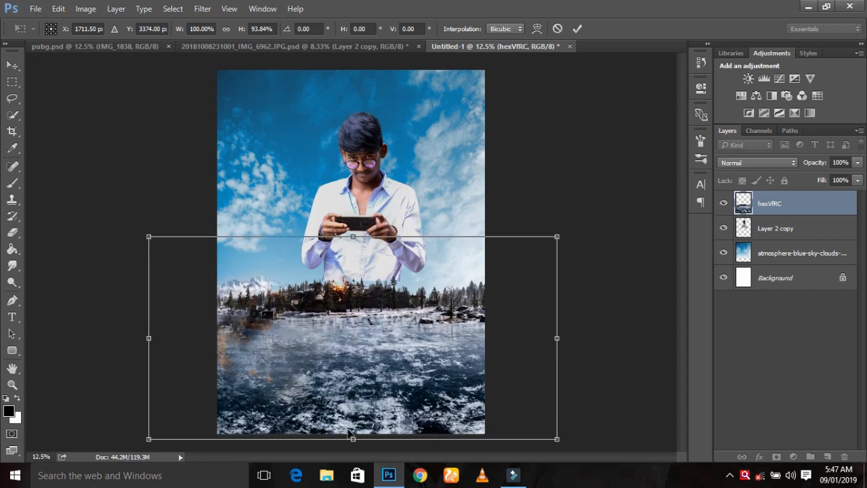
drag(353, 439, 353, 432)
drag(157, 335, 174, 335)
drag(553, 337, 519, 332)
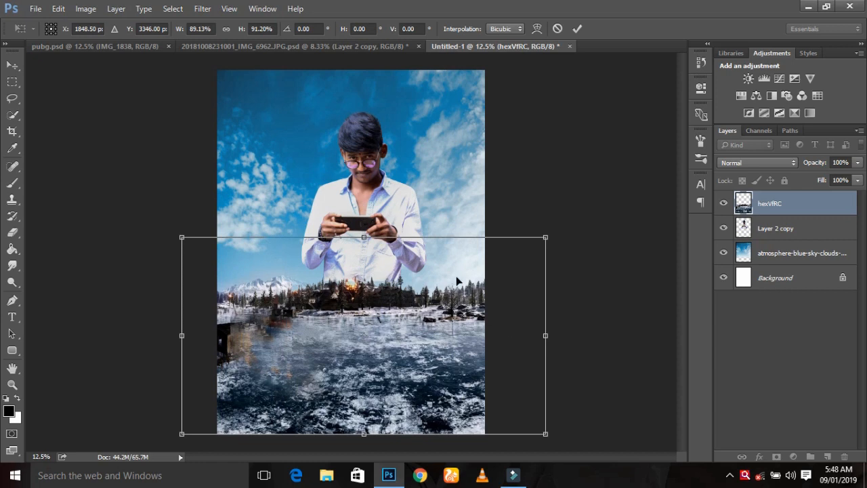
click(577, 29)
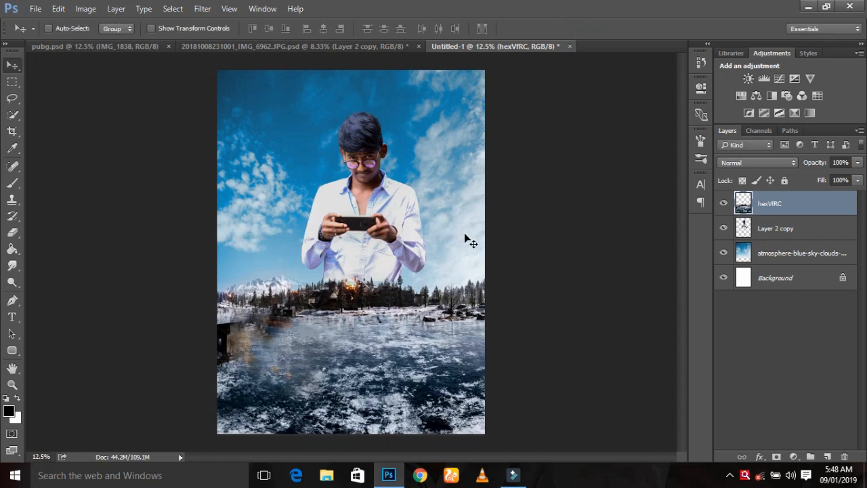
Step: Scale the man on Layer 2 copy to about 92% and position him so his waist stays behind the trees
click(742, 233)
key(ctrl+t)
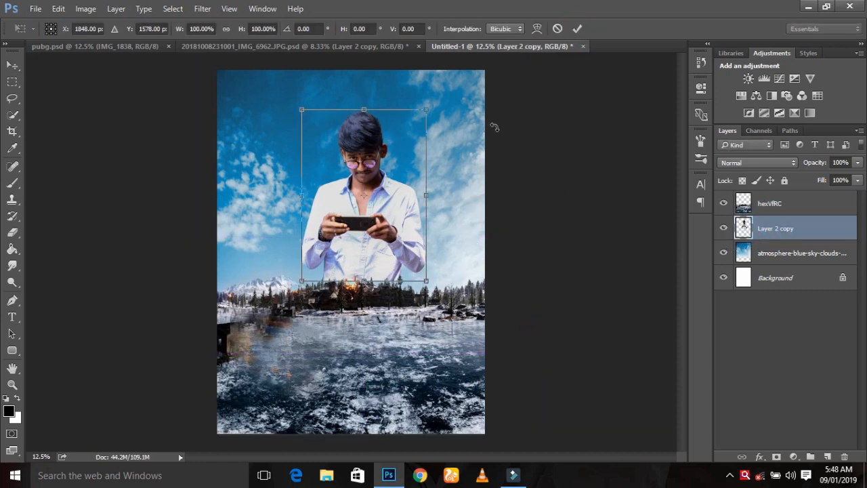
drag(422, 113, 419, 132)
drag(417, 127, 421, 126)
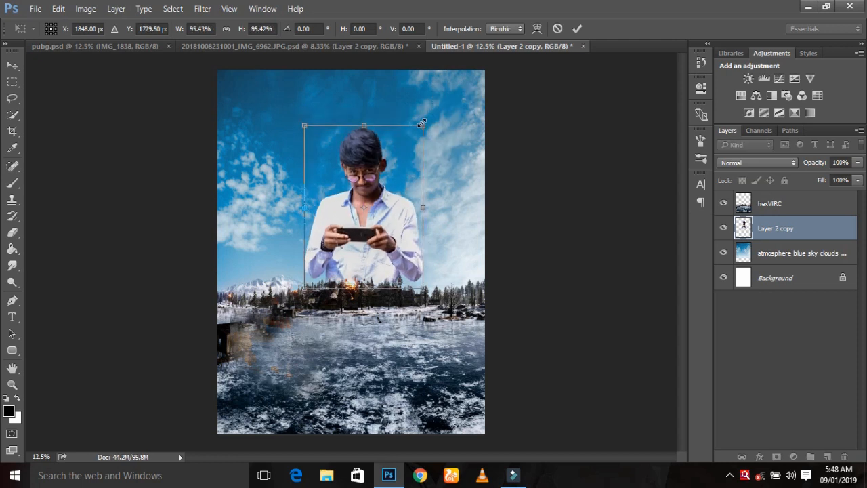
key(Up)
key(Up)
key(Up)
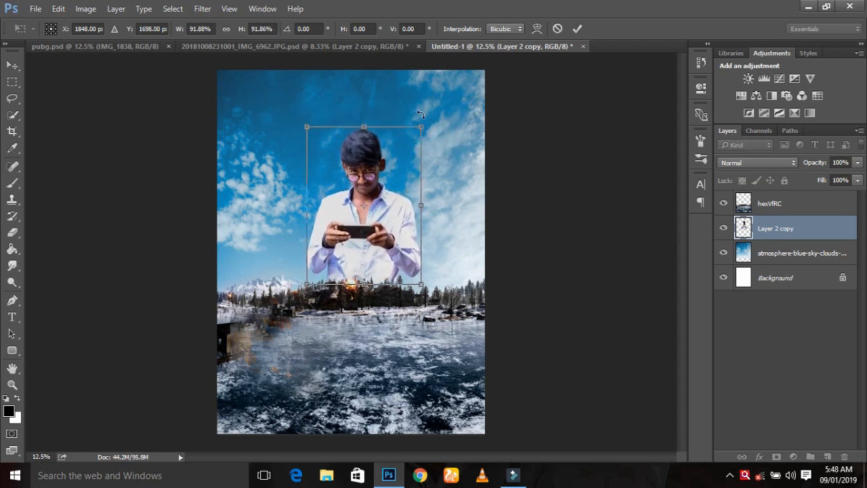
key(Return)
Step: Apply the Camera Raw Filter to the man with Highlights +8, Whites -36, Blacks -22 and Clarity +30
key(ctrl+plus)
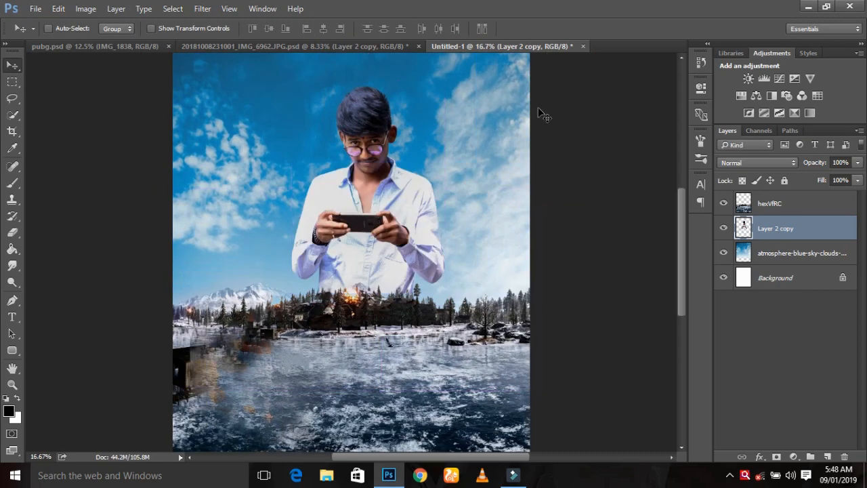
click(203, 9)
click(232, 74)
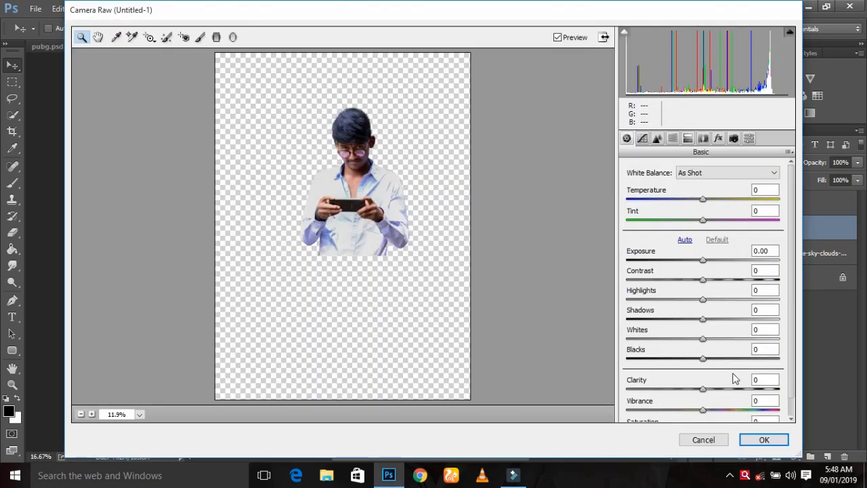
mouse_move(730, 390)
mouse_down()
mouse_move(745, 395)
mouse_move(723, 392)
mouse_up()
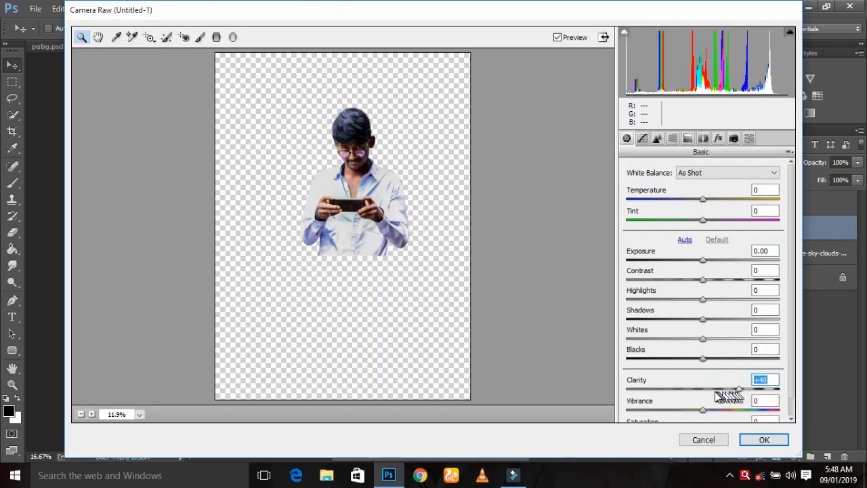
drag(703, 357, 675, 339)
drag(704, 299, 712, 308)
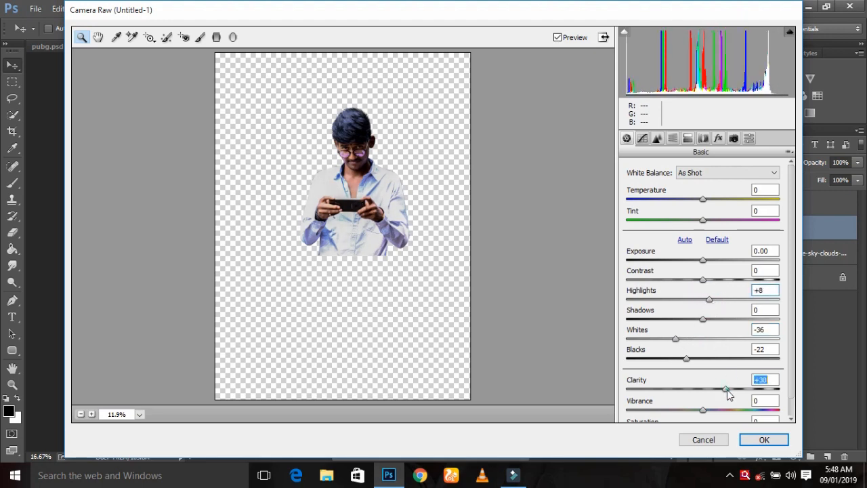
click(764, 440)
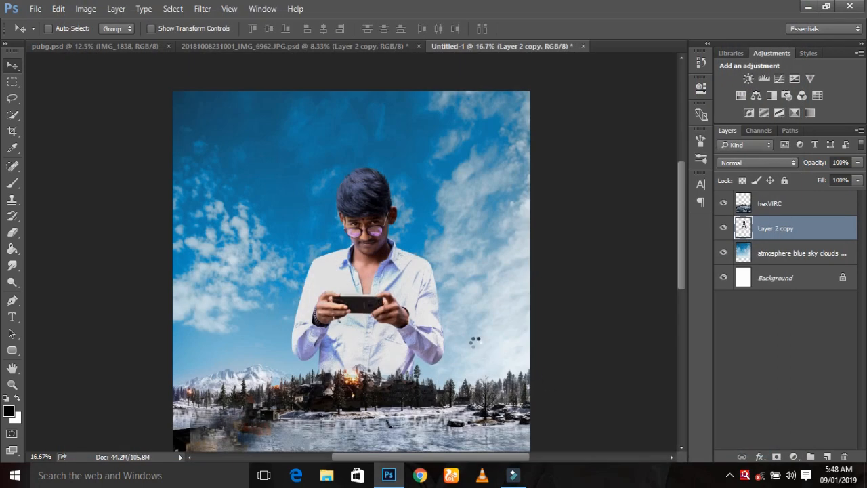
Step: Open the PUBG character image ccf3901b977d6df9a3ca16ac42c34b69 from the PUBG Stock folder
scroll(472, 338, down, 1)
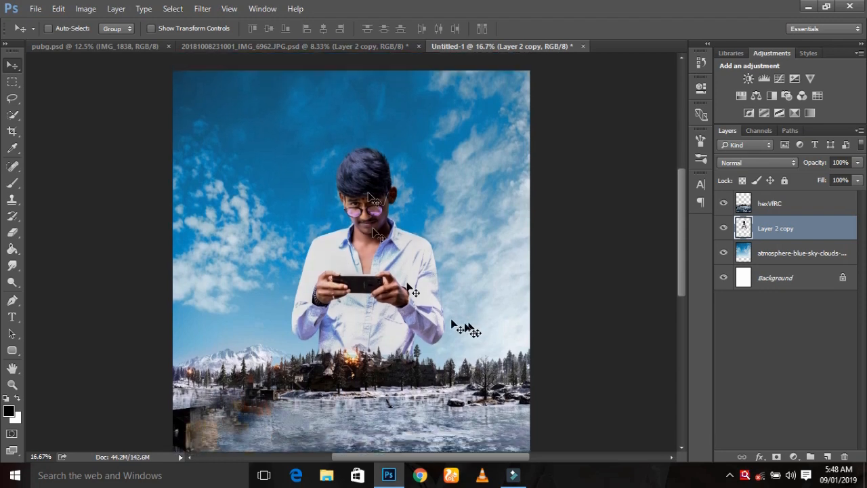
click(39, 8)
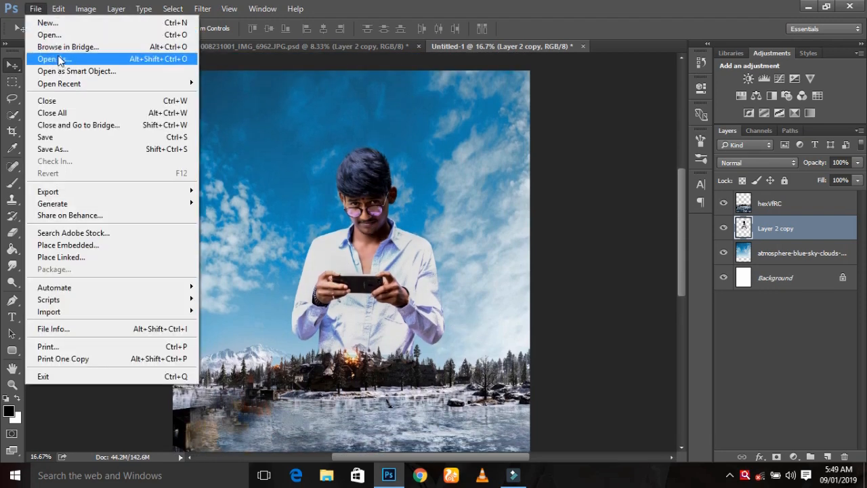
click(58, 34)
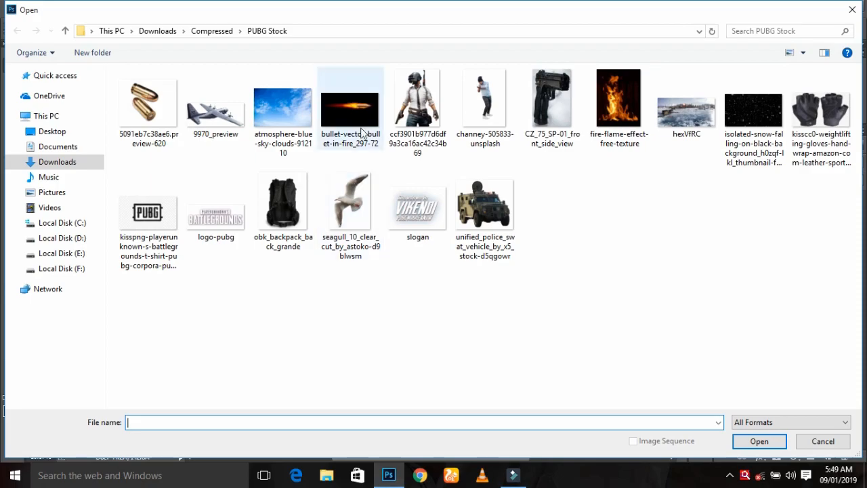
double_click(409, 110)
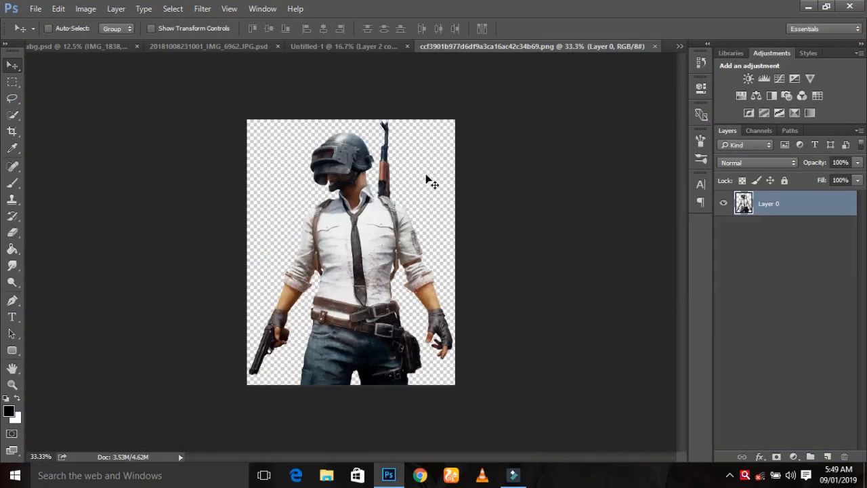
Step: Select the PUBG character's dark tie with the Quick Selection tool, subtracting the shirt areas from the selection
click(14, 113)
key(ctrl+plus)
key(ctrl+plus)
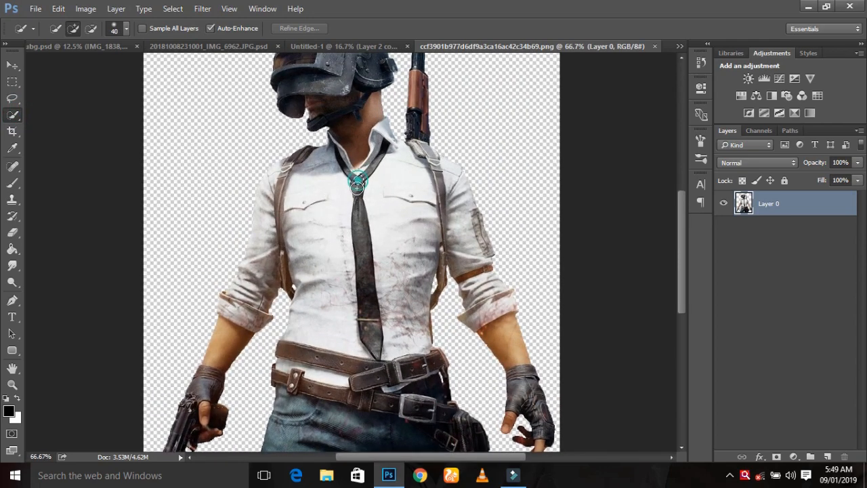
mouse_move(357, 184)
mouse_down()
mouse_move(354, 346)
mouse_move(369, 314)
mouse_move(372, 346)
mouse_move(345, 319)
mouse_move(327, 224)
mouse_up()
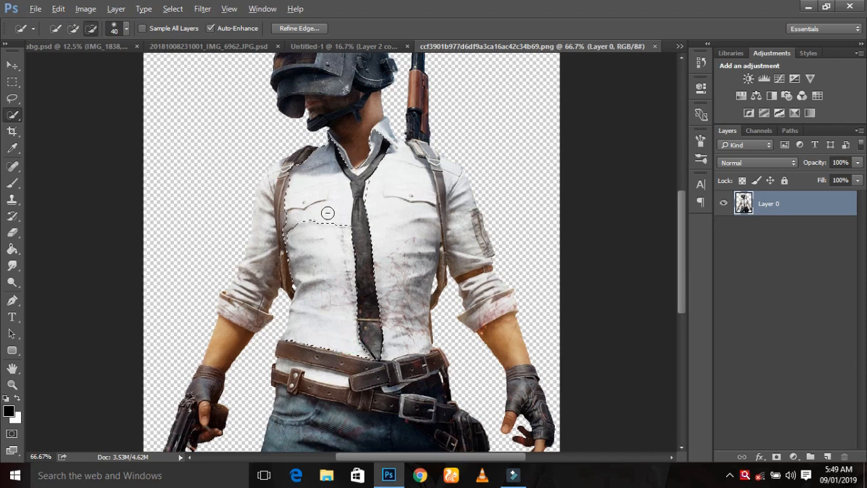
alt+click(344, 195)
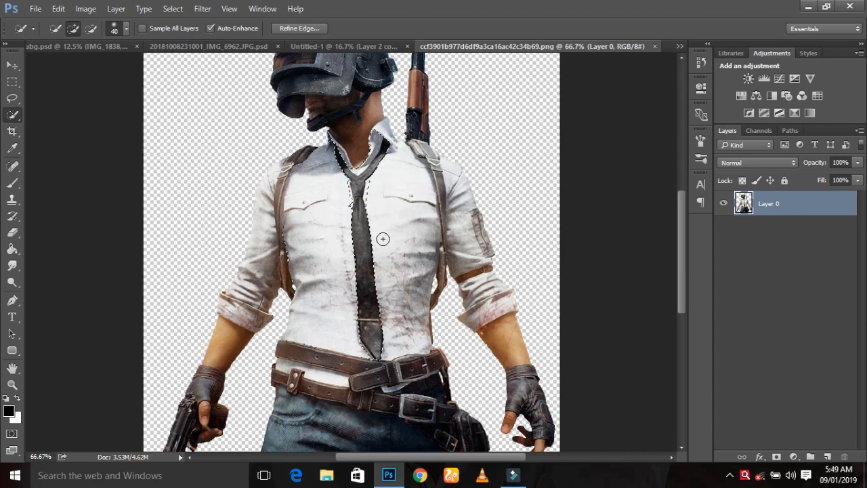
alt+click(342, 239)
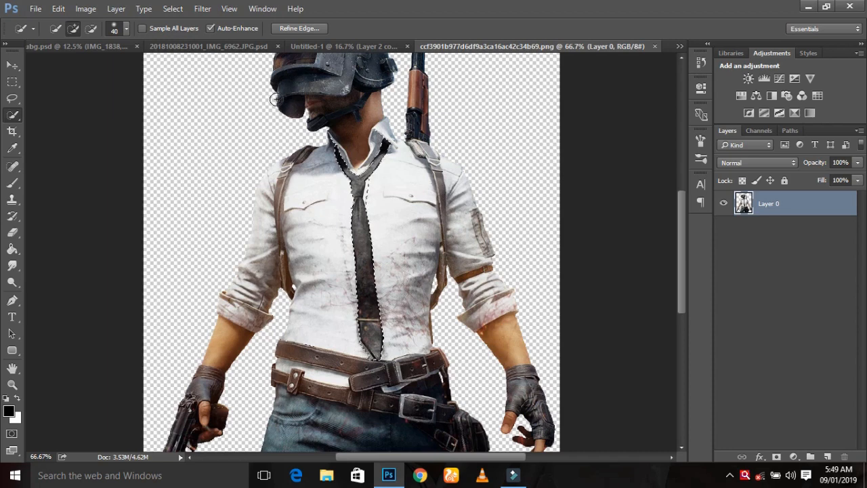
Step: Copy the selected tie into Untitled-1 as a new layer above Layer 2 copy and move it onto the man's chest
click(316, 48)
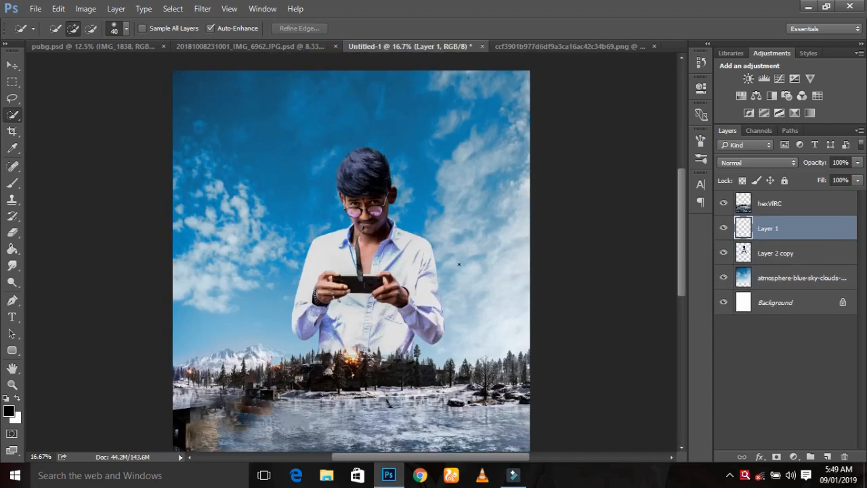
key(ctrl+t)
key(ctrl+plus)
key(ctrl+plus)
key(ctrl+plus)
drag(341, 256, 375, 360)
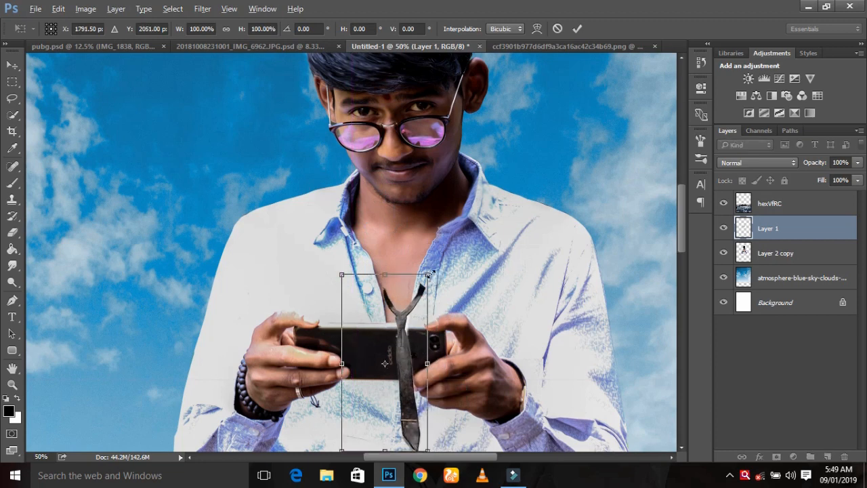
Step: Enlarge the tie to about 210% width and 191% height, and rotate it about 5.5° to align with the man's collar
drag(442, 263, 420, 298)
drag(580, 288, 580, 292)
key(ctrl+minus)
scroll(566, 290, down, 1)
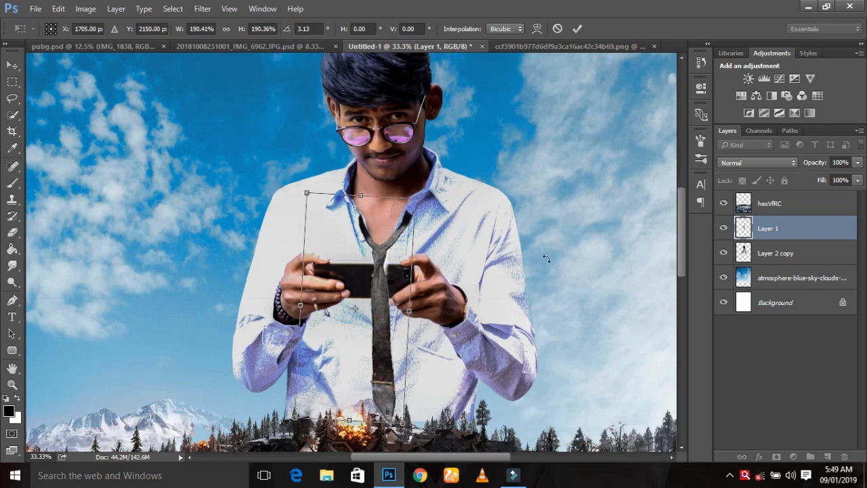
drag(422, 200, 392, 219)
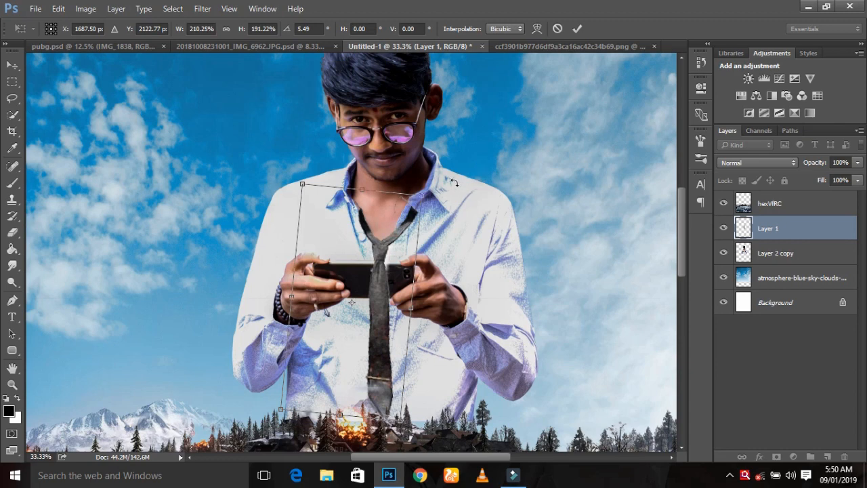
Step: Warp the tie so its neck loop follows both sides of the man's open collar, and apply the transformation
right_click(408, 180)
click(438, 276)
mouse_move(342, 229)
mouse_down()
mouse_move(352, 223)
mouse_move(332, 207)
mouse_move(346, 215)
mouse_up()
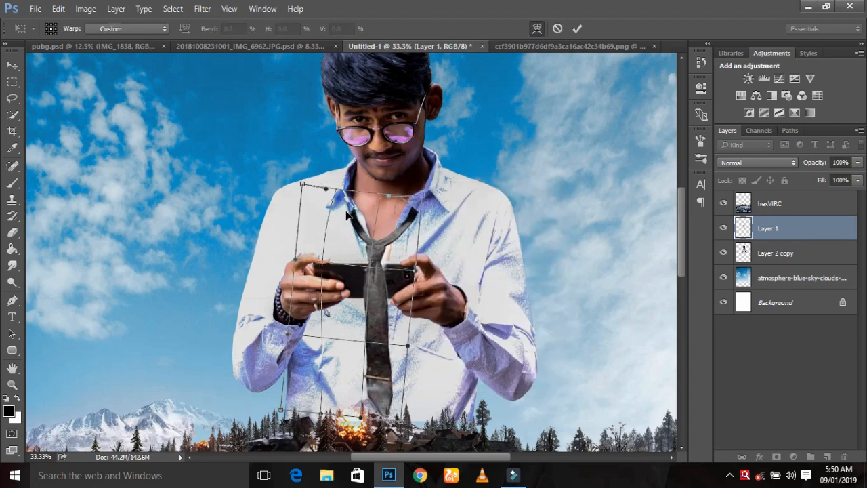
drag(374, 273, 372, 269)
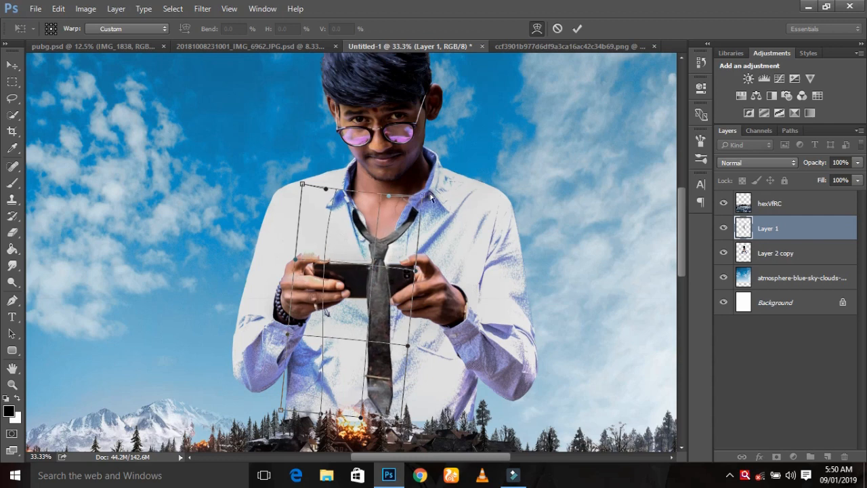
drag(428, 196, 444, 176)
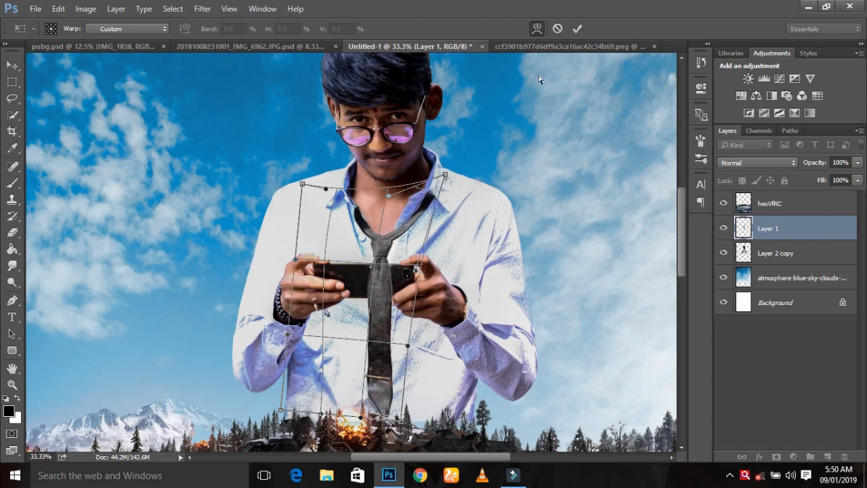
drag(336, 190, 308, 192)
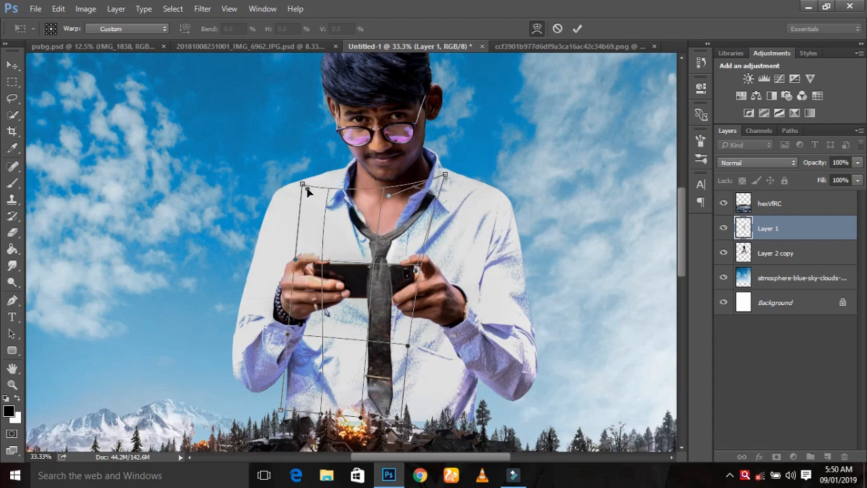
click(577, 28)
key(w)
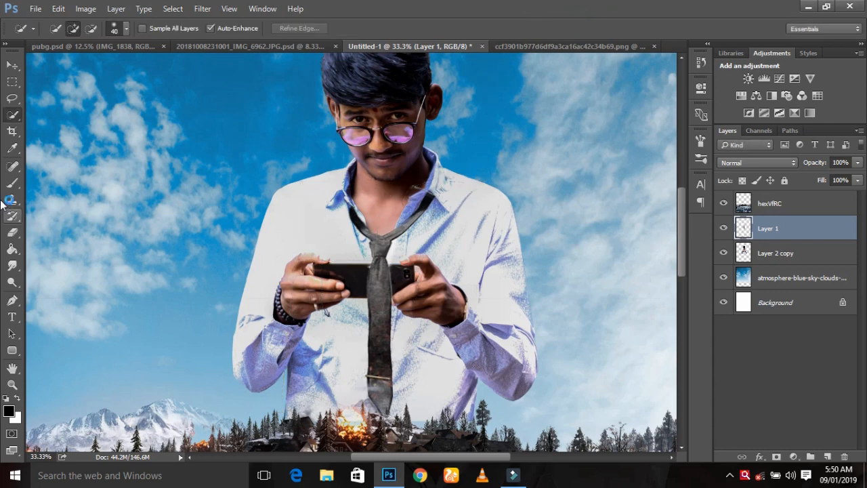
Step: Erase the part of the tie that covers the phone with a hard round 70 px Eraser
click(12, 182)
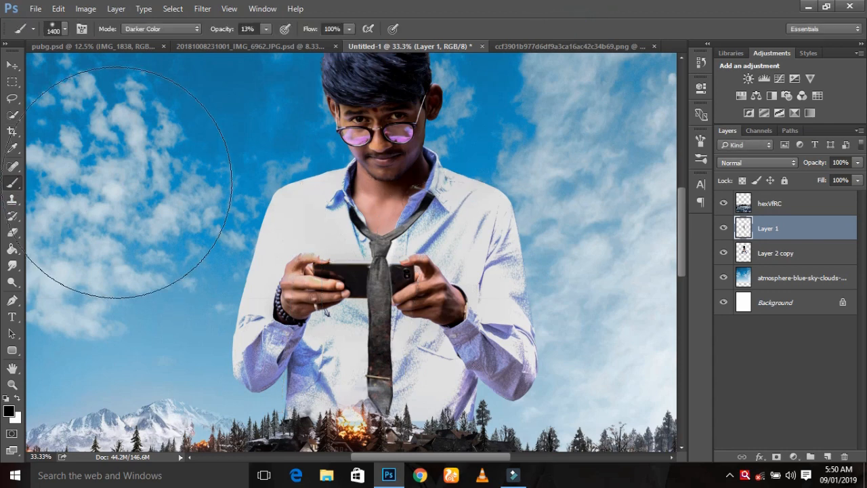
click(13, 232)
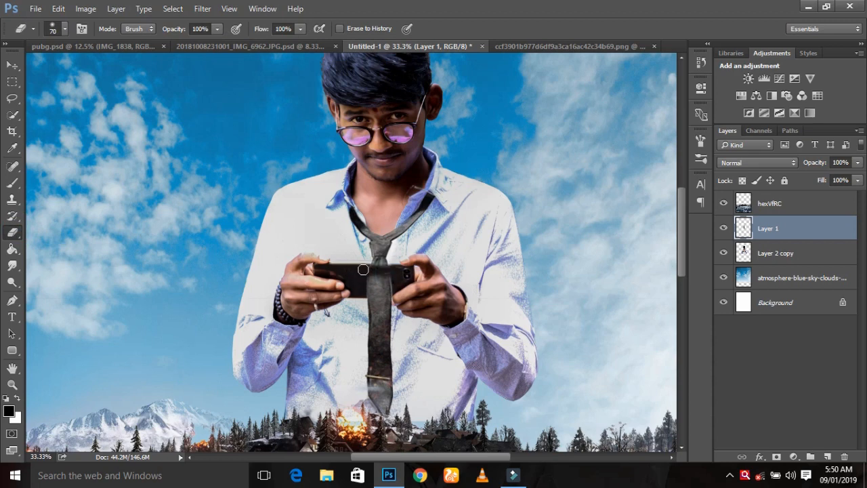
right_click(156, 176)
click(197, 290)
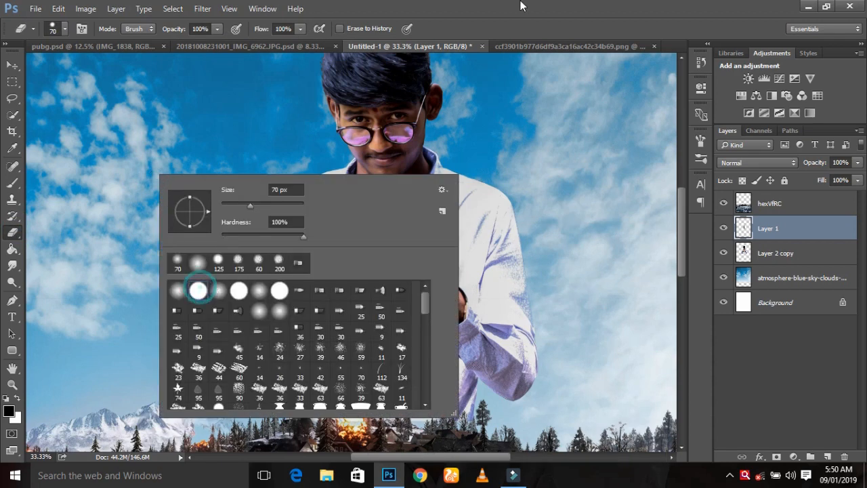
click(526, 12)
drag(389, 279, 345, 279)
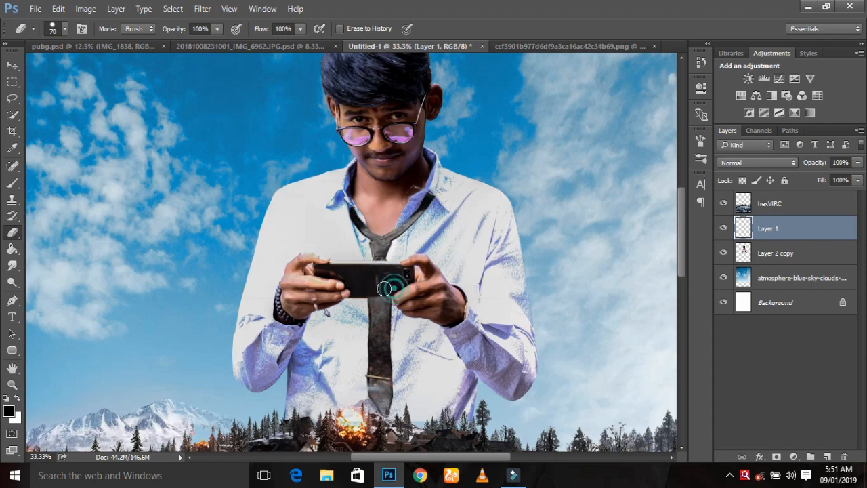
key(ctrl+minus)
key(ctrl+minus)
key(ctrl+minus)
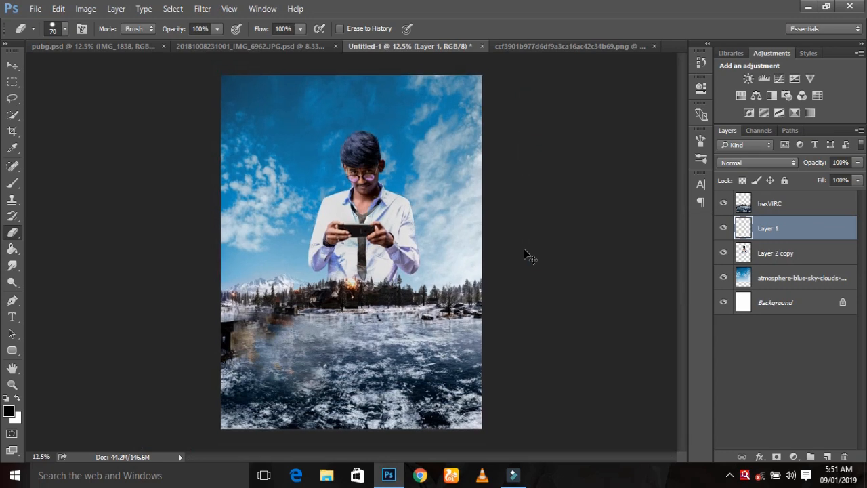
Step: Replace the tie selection on the PUBG character with a Quick Selection of the brown shoulder strap beside the helmet's front, subtracting the shirt areas
key(ctrl+plus)
click(565, 45)
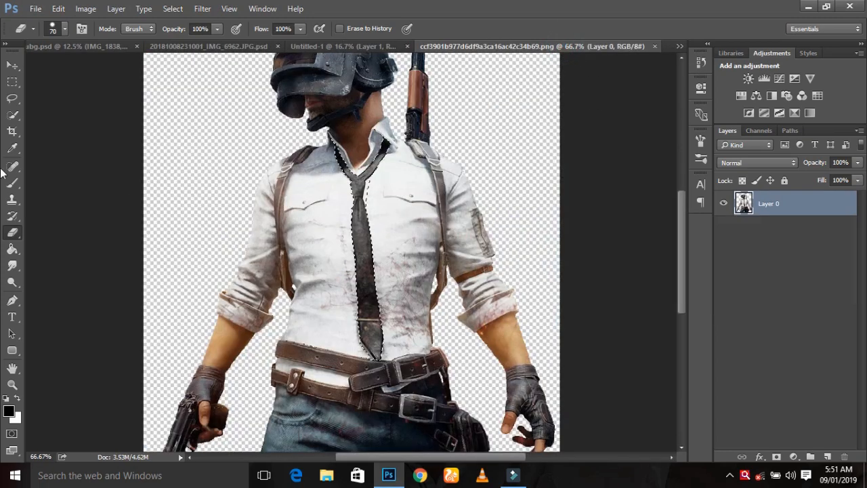
click(12, 64)
click(12, 115)
key(ctrl+d)
mouse_move(302, 151)
mouse_down()
mouse_move(278, 197)
mouse_move(281, 271)
mouse_move(293, 260)
mouse_up()
key(ctrl+d)
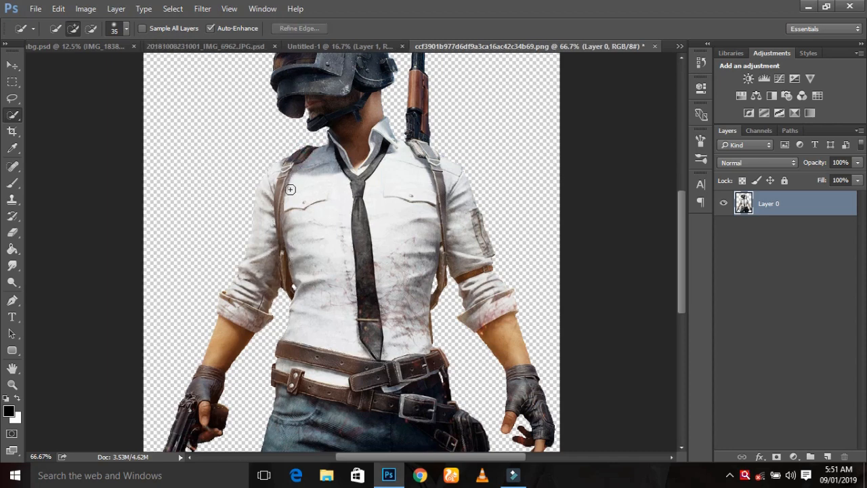
drag(290, 163, 281, 222)
key(alt)
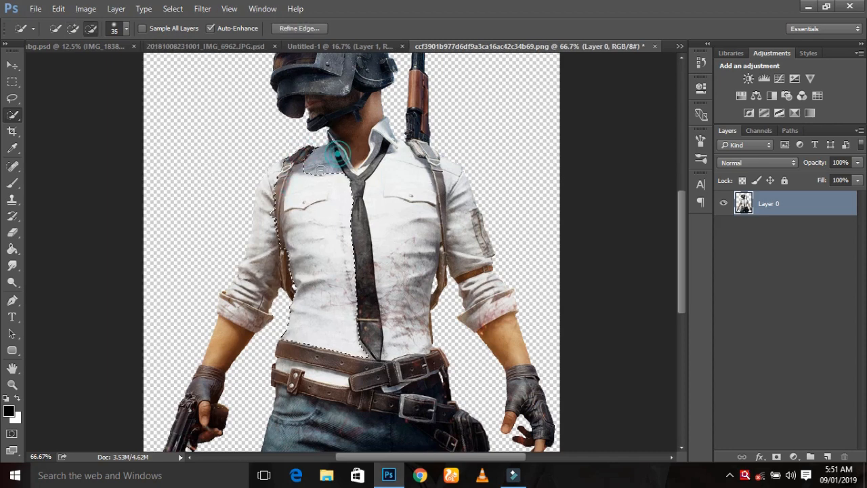
mouse_move(304, 277)
mouse_down()
mouse_move(281, 223)
mouse_move(280, 251)
mouse_move(250, 292)
mouse_move(274, 223)
mouse_move(277, 264)
mouse_move(277, 203)
mouse_move(270, 271)
mouse_move(247, 279)
mouse_up()
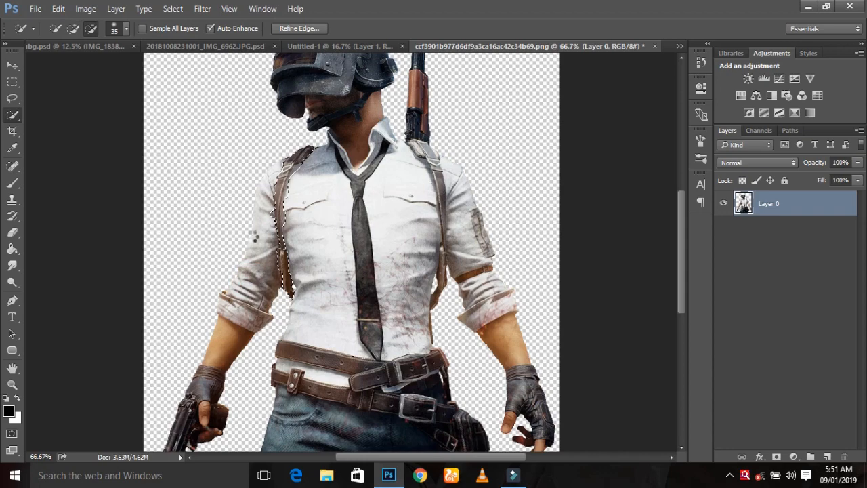
Step: Copy the selected strap into Untitled-1 as a new layer above Layer 1 and place it on the man's shirt
click(12, 64)
mouse_move(293, 175)
mouse_down()
mouse_move(233, 119)
mouse_move(219, 53)
mouse_move(349, 64)
mouse_move(425, 53)
mouse_move(439, 62)
mouse_move(341, 182)
mouse_move(318, 193)
mouse_up()
scroll(338, 224, up, 3)
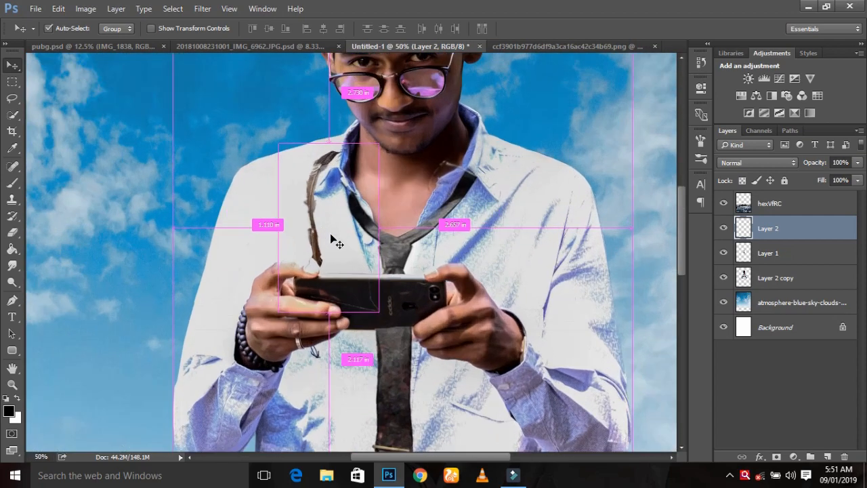
Step: Enlarge the strap to about 227% width and 279% height, positioning it to hang from the man's shoulder past his hand
key(ctrl+t)
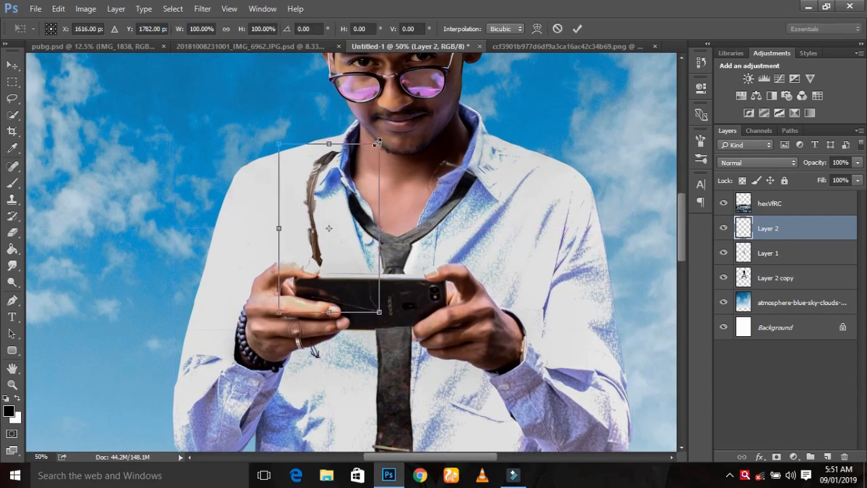
drag(378, 144, 398, 112)
drag(332, 215, 301, 245)
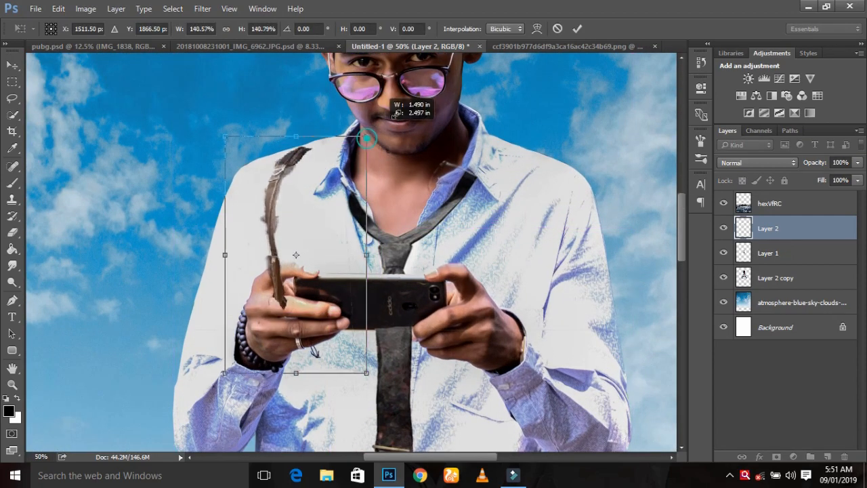
drag(370, 136, 387, 63)
drag(388, 163, 417, 184)
key(ctrl+minus)
key(ctrl+minus)
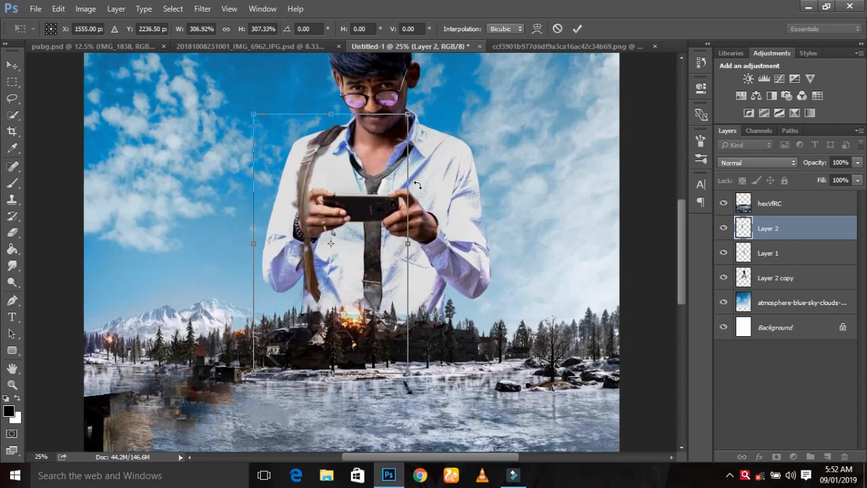
key(ctrl+plus)
drag(217, 239, 281, 252)
drag(401, 69, 384, 100)
drag(341, 149, 352, 119)
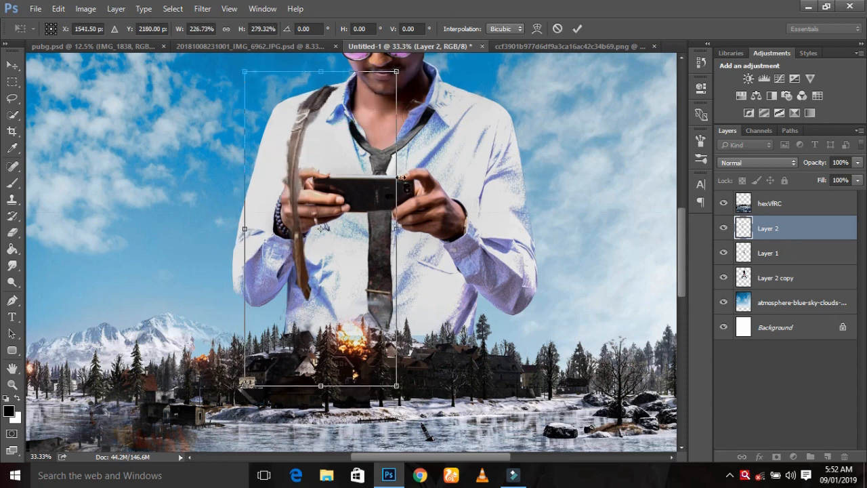
Step: Warp the strap so its lower part bends outward toward the man's sleeve, and apply the transformation
right_click(355, 255)
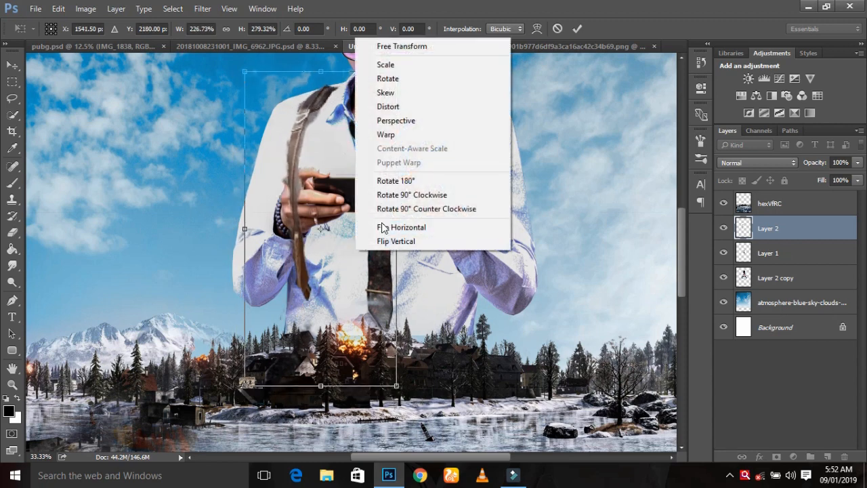
click(379, 134)
mouse_move(286, 288)
mouse_down()
mouse_move(283, 279)
mouse_move(300, 284)
mouse_move(282, 296)
mouse_up()
drag(245, 387, 236, 363)
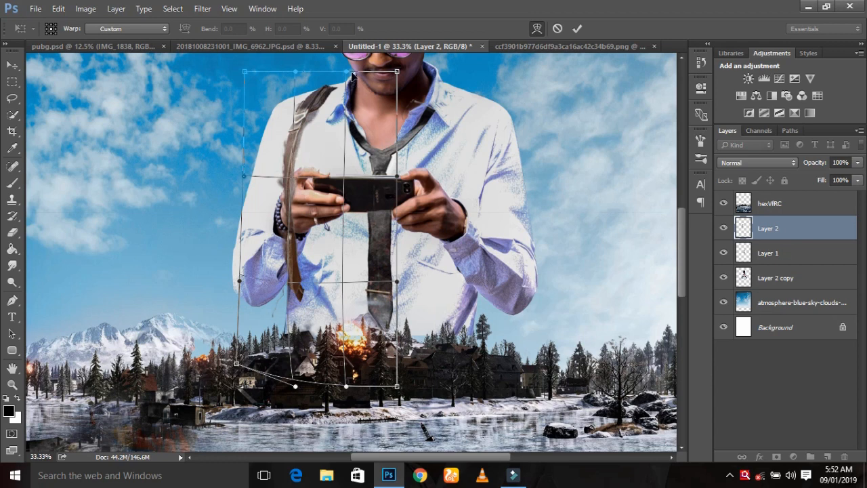
click(577, 28)
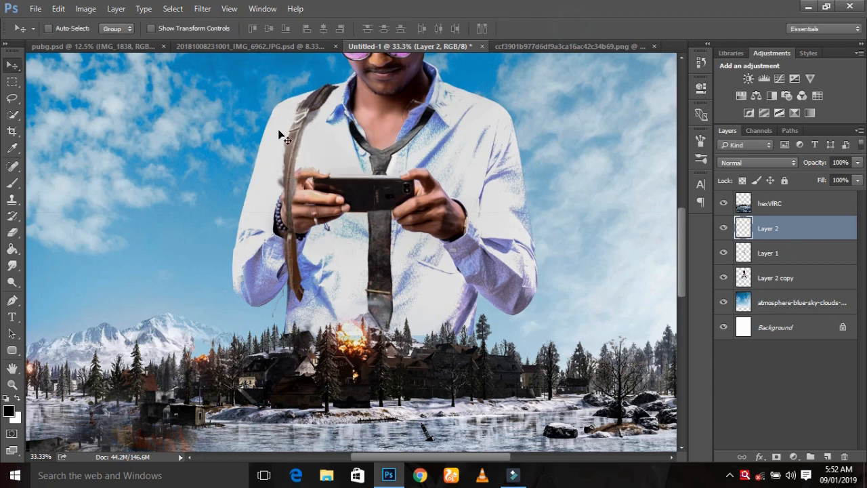
Step: Erase the strap's stray edges and lower tip, and the part covering the man's hand, with the 70 px Eraser
click(14, 234)
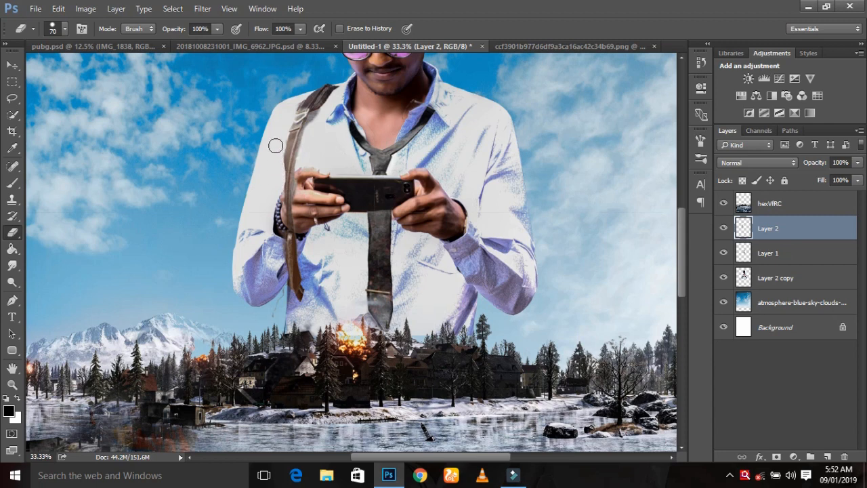
drag(322, 117, 315, 134)
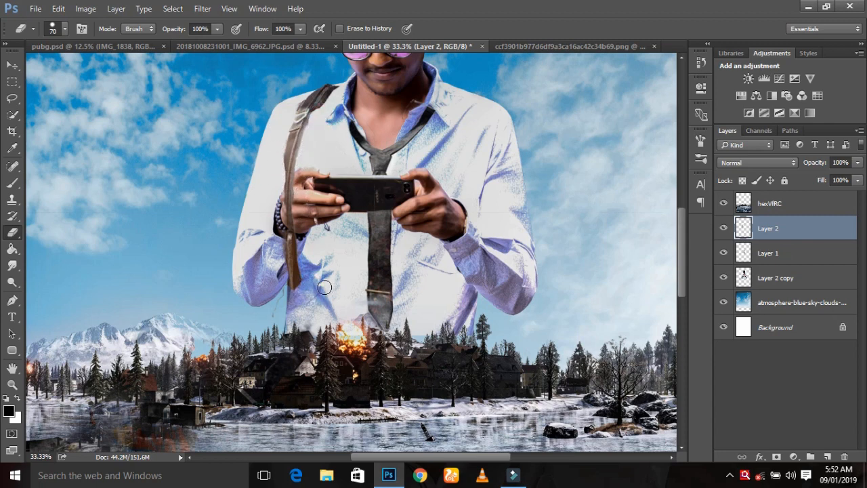
drag(295, 209, 288, 182)
key(ctrl+minus)
key(ctrl+minus)
key(ctrl+minus)
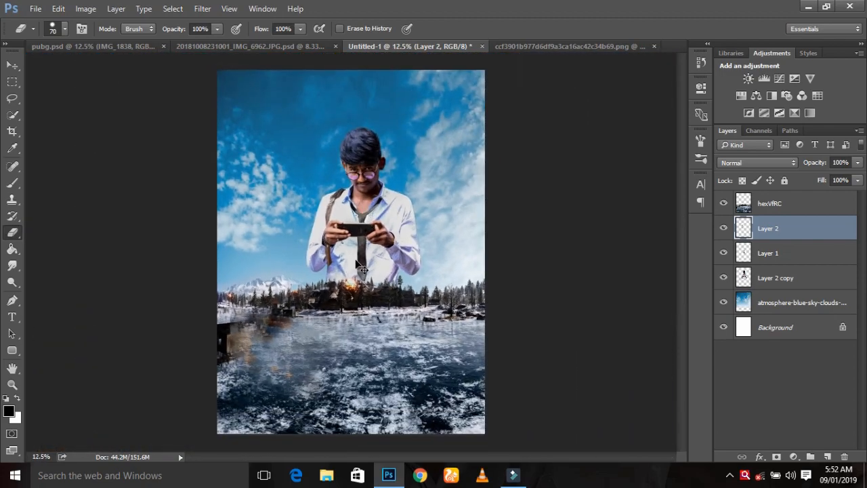
Step: Warp the strap's lower end below the bracelet into a narrower tip along the shirt's side, and apply the transformation
key(ctrl+plus)
key(ctrl+plus)
key(ctrl+plus)
key(ctrl+plus)
key(ctrl+plus)
key(ctrl+t)
right_click(236, 298)
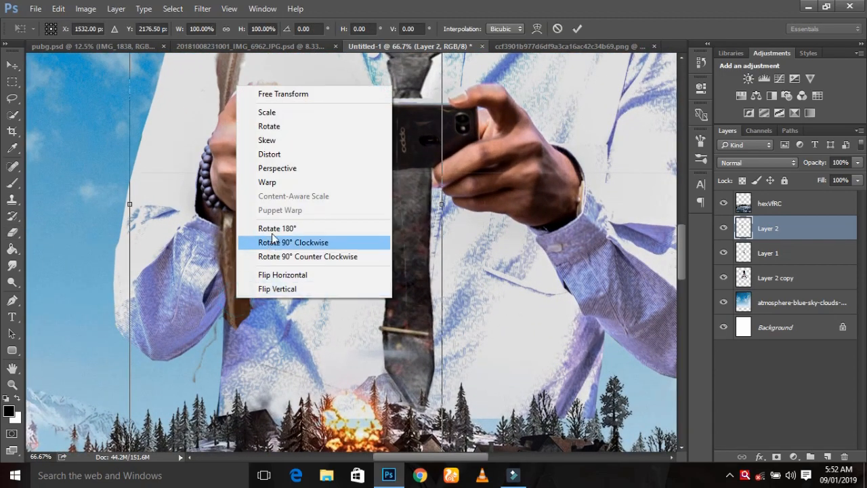
click(268, 182)
mouse_move(227, 347)
mouse_down()
mouse_move(219, 349)
mouse_move(227, 346)
mouse_up()
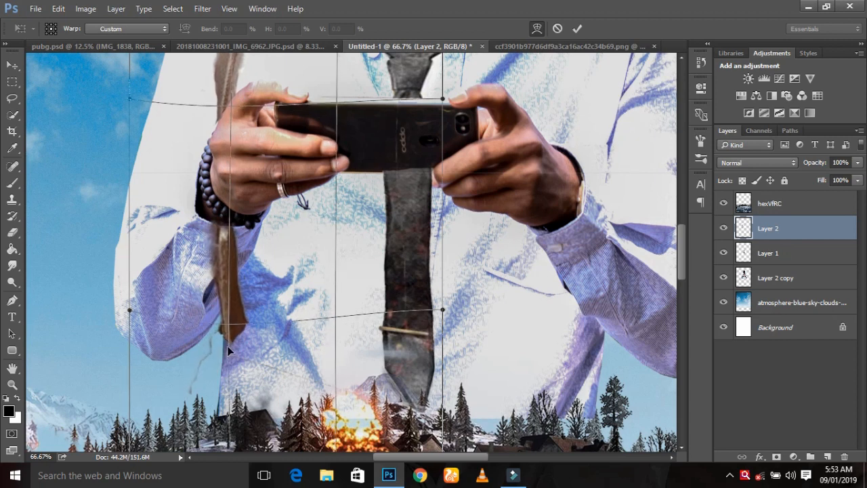
click(576, 28)
key(e)
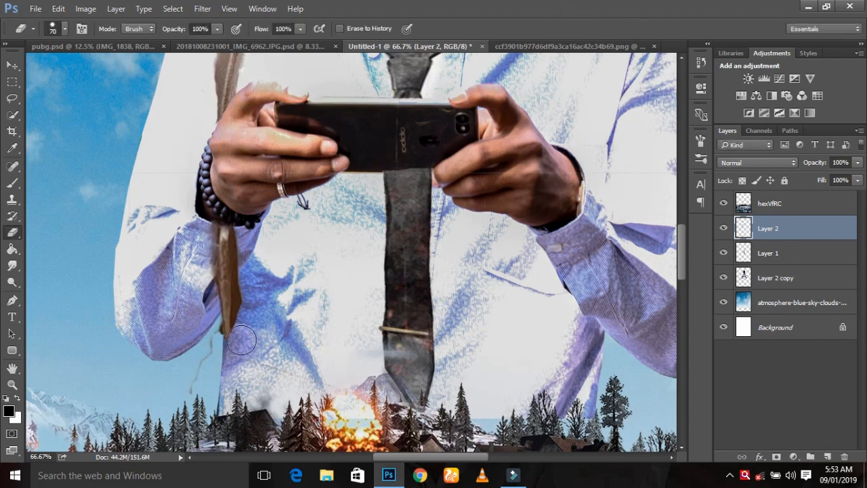
key(ctrl+minus)
key(ctrl+minus)
key(ctrl+minus)
key(ctrl+minus)
key(ctrl+minus)
key(ctrl+minus)
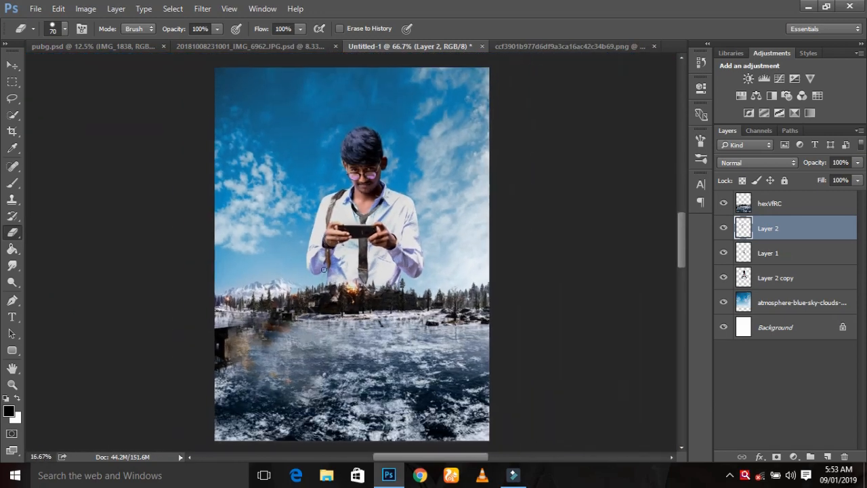
key(ctrl+plus)
Step: Merge Layer 2, Layer 1 and Layer 2 copy into a single layer
click(13, 65)
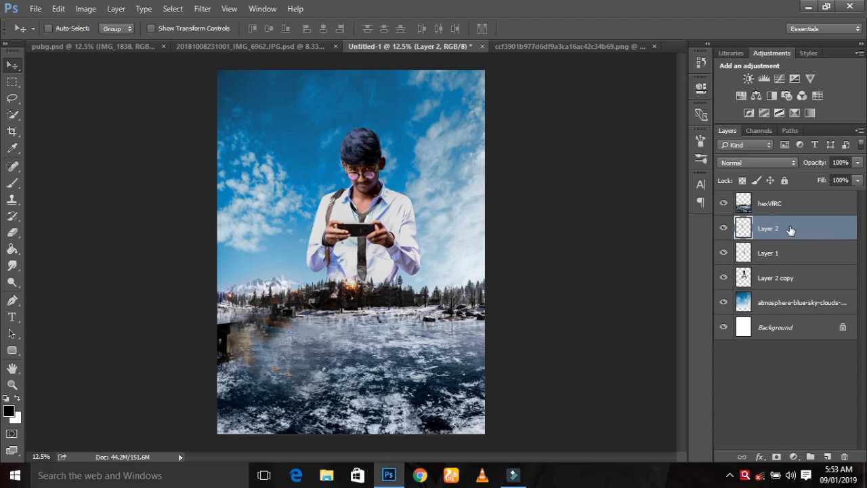
ctrl+click(782, 261)
ctrl+click(779, 277)
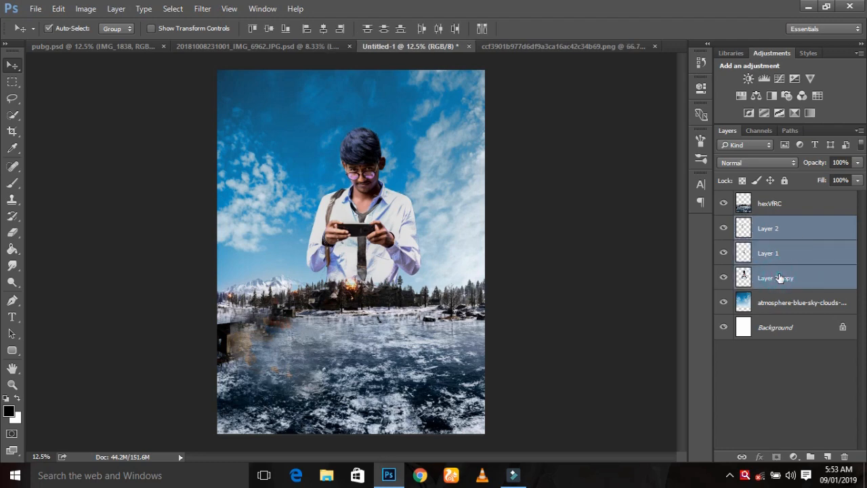
key(ctrl+e)
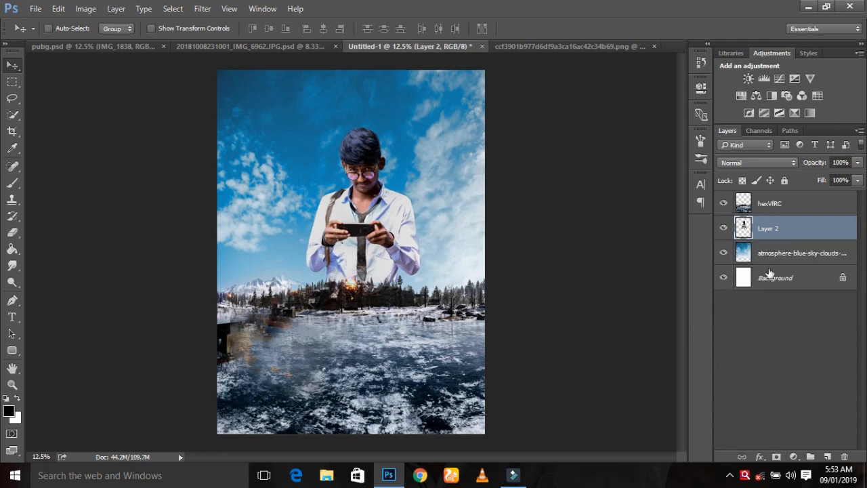
Step: Place the slogan image in the upper sky area and move its layer below Layer 2, behind the man
click(35, 8)
click(81, 244)
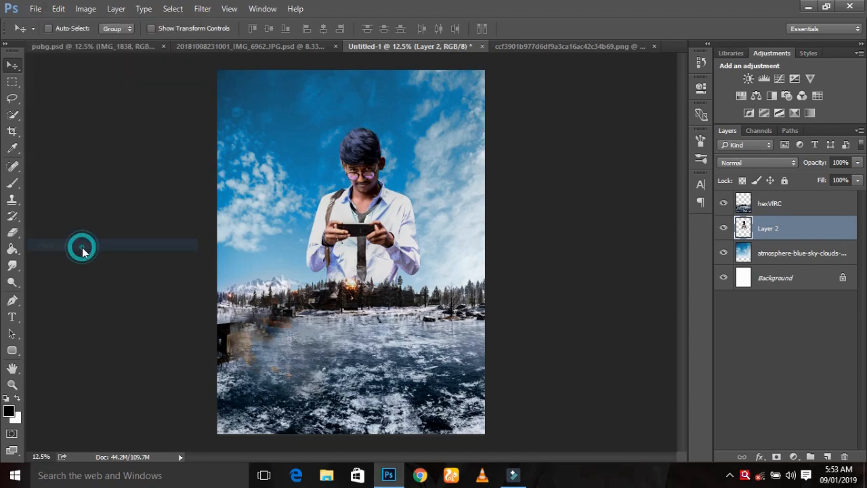
double_click(433, 195)
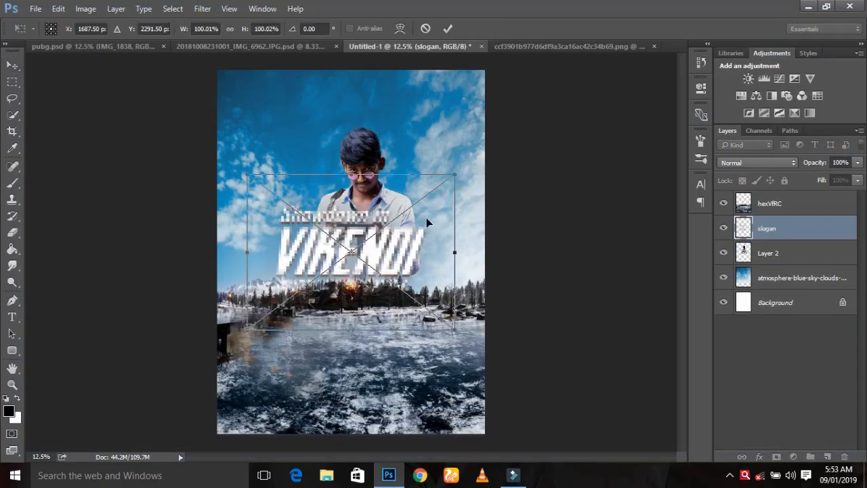
drag(426, 152, 443, 131)
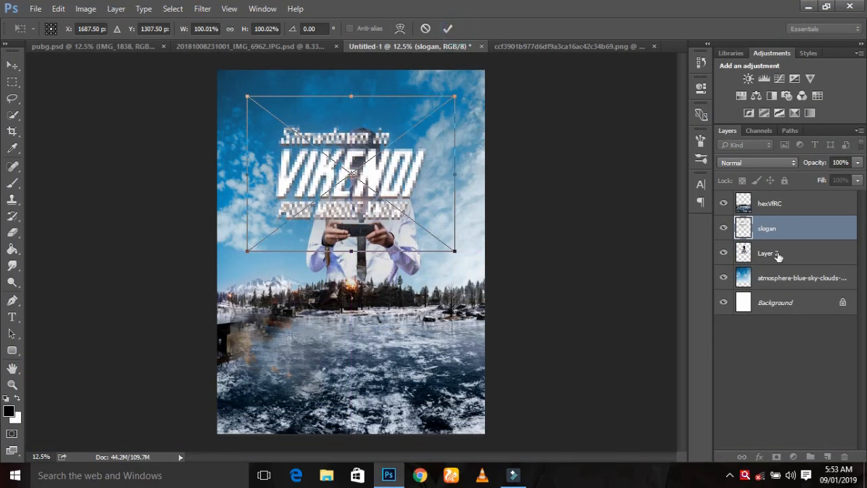
click(447, 28)
drag(782, 223, 785, 268)
Step: Enlarge the slogan to about 121%, position it behind the man's head, and apply the transformation
key(ctrl+t)
drag(460, 120, 479, 128)
drag(480, 126, 480, 120)
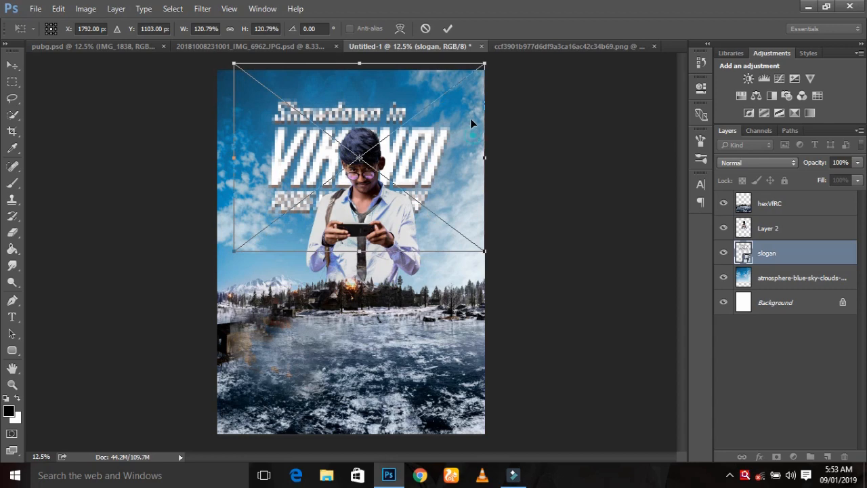
click(448, 29)
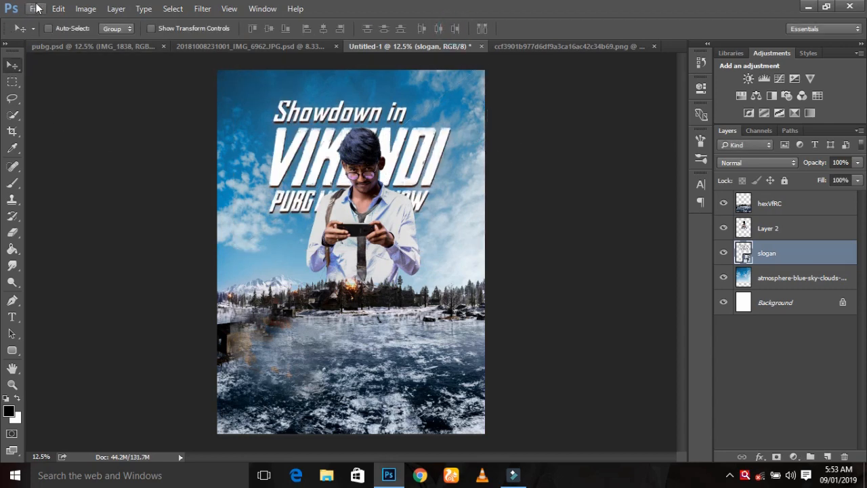
click(35, 9)
click(82, 248)
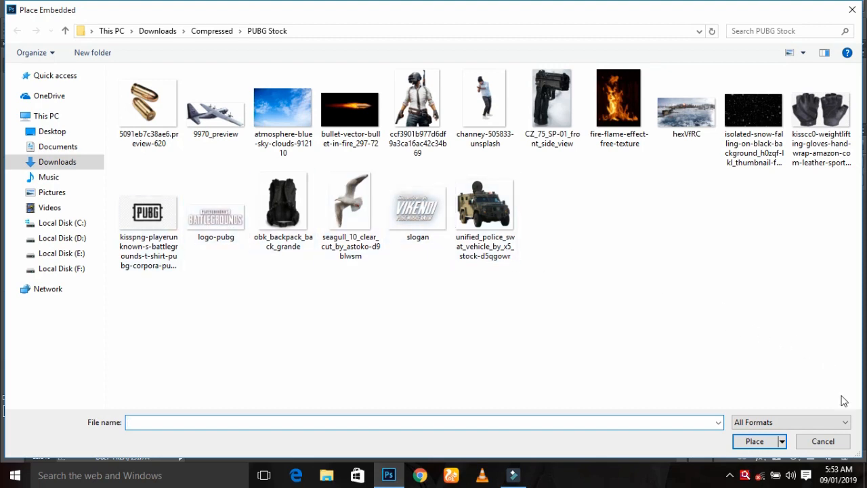
click(823, 441)
Step: Grade the sky layer with the Camera Raw filter, setting clarity to +61, lowering blacks, whites, shadows and highlights, and slightly raising contrast
click(765, 287)
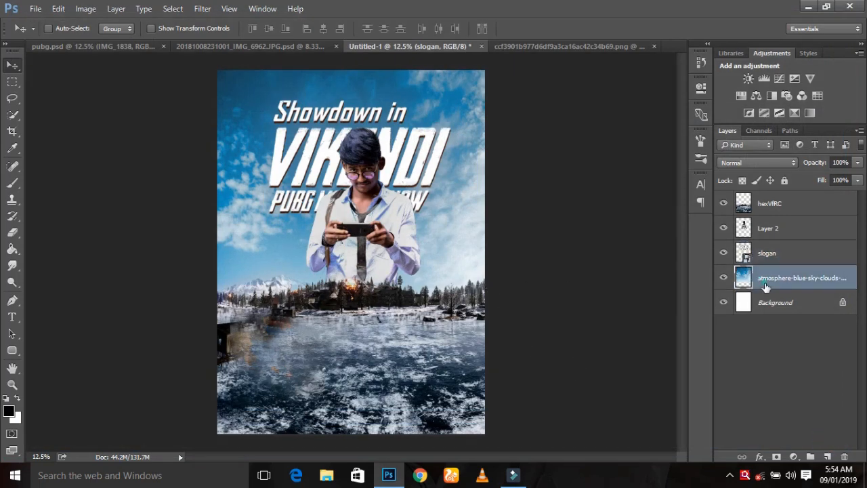
click(202, 8)
click(241, 80)
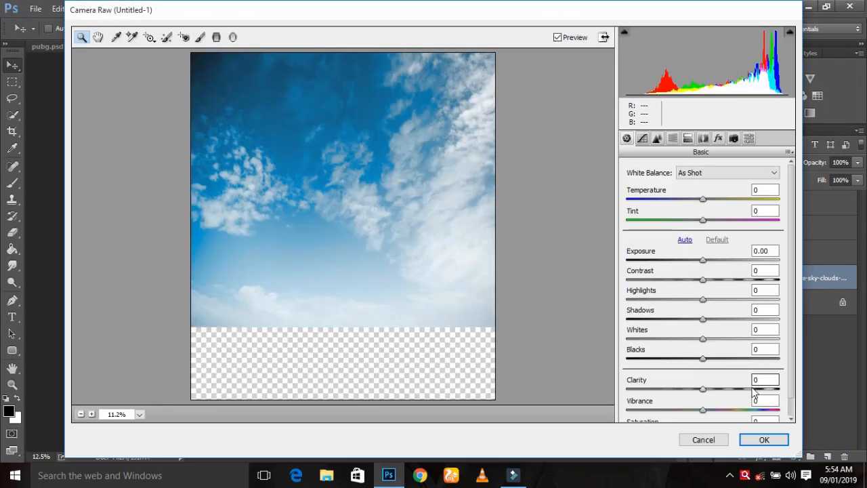
click(750, 388)
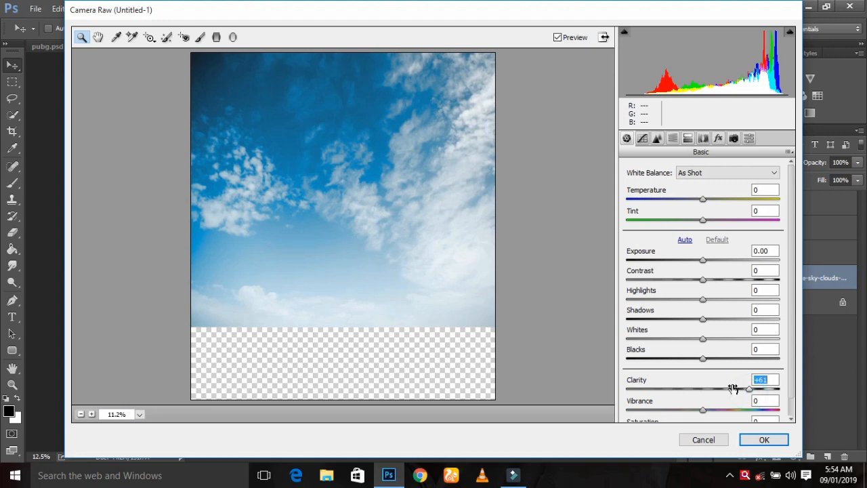
drag(704, 358, 658, 357)
click(675, 337)
click(681, 318)
click(670, 299)
click(691, 279)
mouse_move(707, 280)
mouse_down()
mouse_move(730, 281)
mouse_move(710, 286)
mouse_up()
click(764, 439)
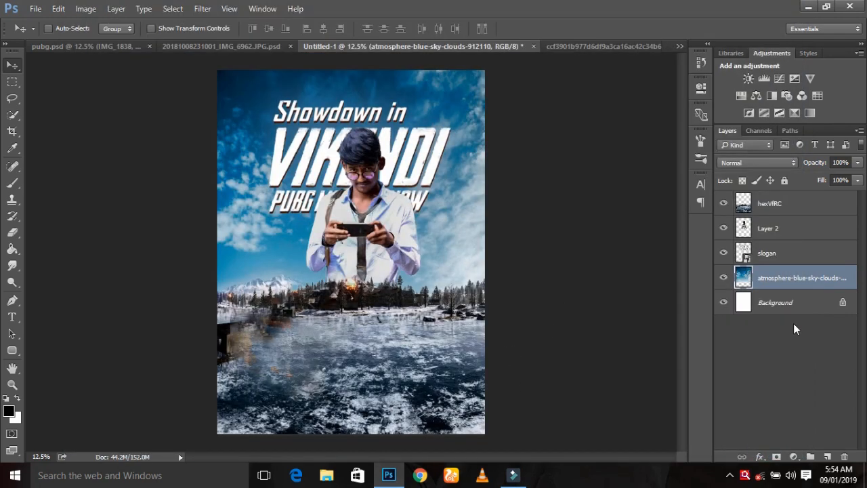
Step: Mute and darken the sky layer with Hue/Saturation, using saturation -36, lightness -29 and a slightly lower hue
click(85, 8)
mouse_move(108, 41)
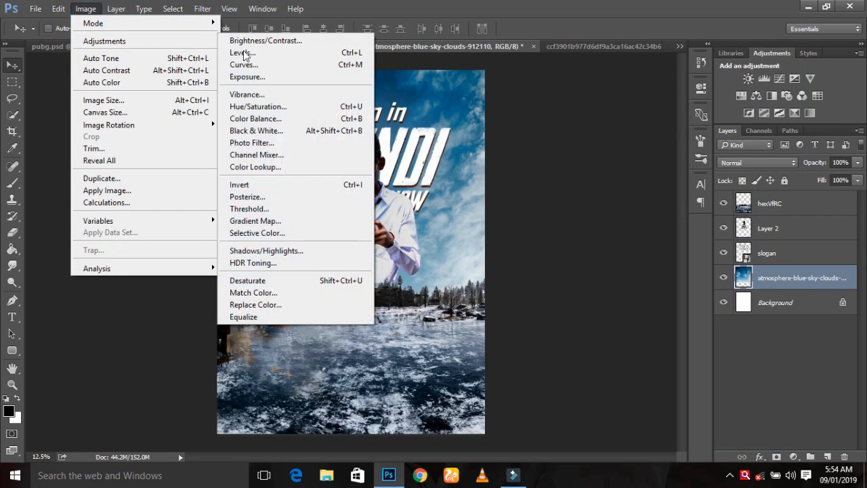
click(259, 109)
drag(595, 180, 576, 181)
mouse_move(597, 212)
mouse_down()
mouse_move(574, 213)
mouse_move(583, 213)
mouse_up()
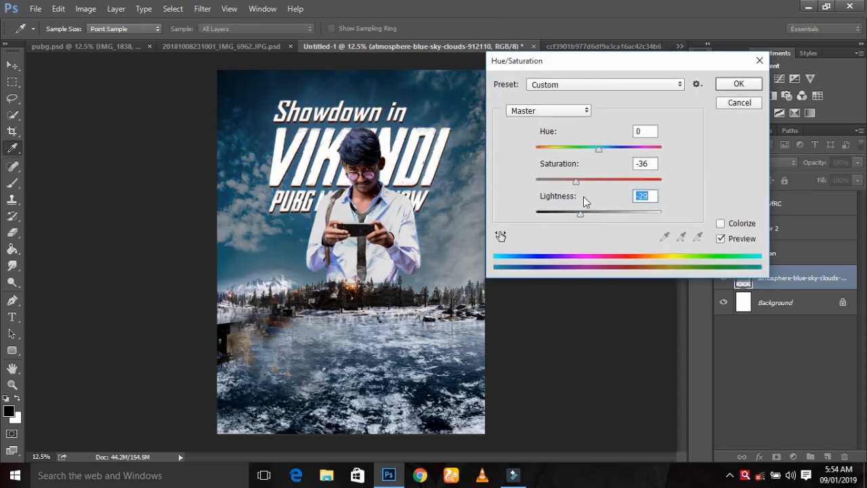
drag(599, 151, 596, 151)
click(737, 87)
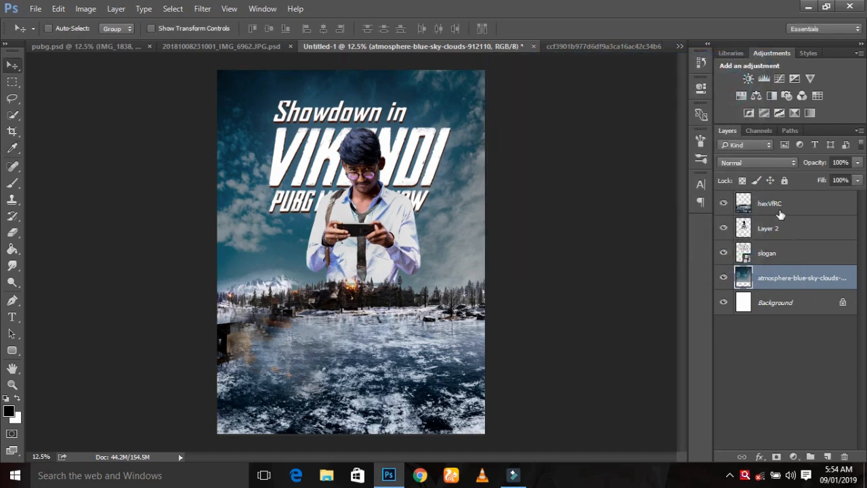
Step: Try a Camera Raw grade on the hexVfRC landscape layer with contrast +33, shadows -39, whites -11, blacks +5 and clarity +56
click(781, 213)
click(202, 8)
click(224, 82)
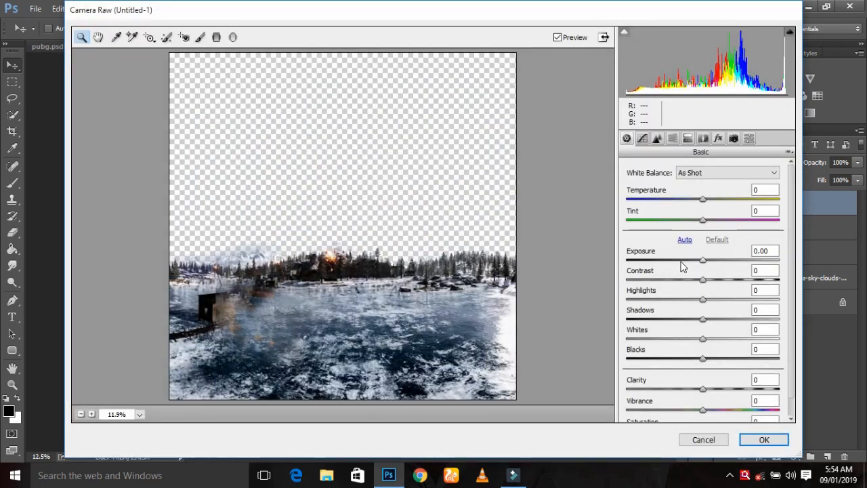
drag(702, 279, 728, 279)
drag(703, 318, 673, 318)
drag(702, 357, 686, 338)
drag(704, 388, 745, 388)
click(706, 358)
drag(686, 338, 694, 338)
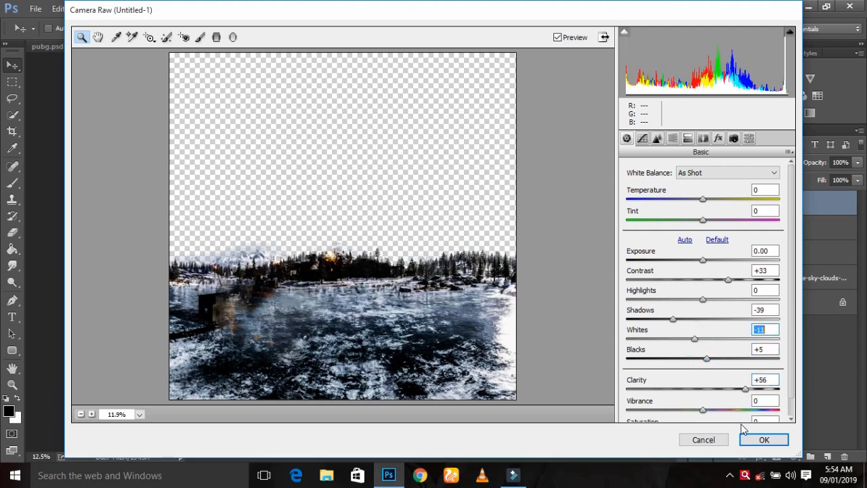
click(763, 440)
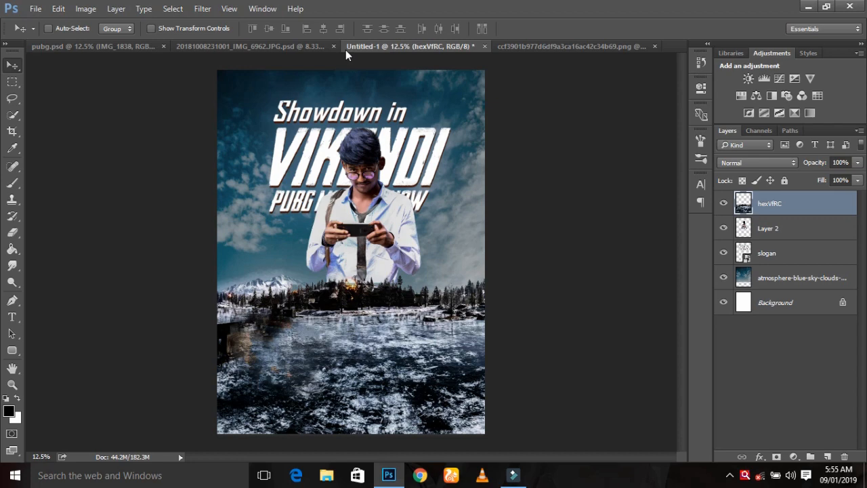
Step: Grade the hexVfRC landscape layer in Camera Raw with clarity +24, shadows +2, whites +17 and blacks -15
click(202, 8)
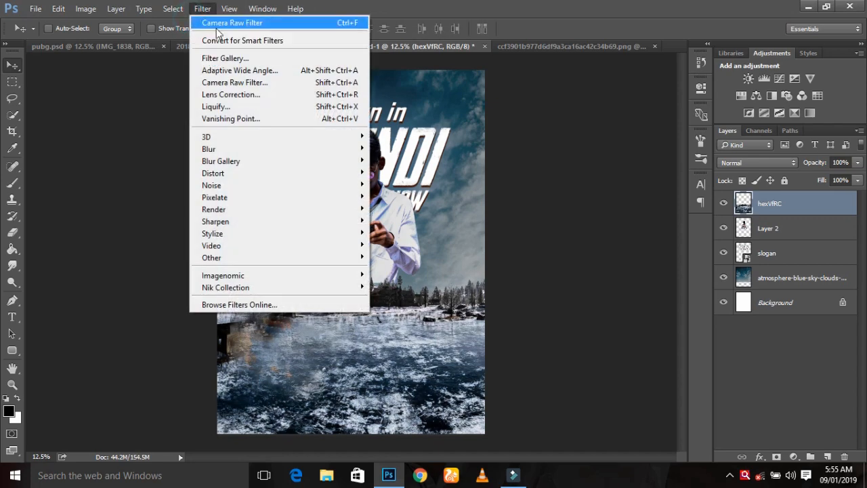
click(237, 82)
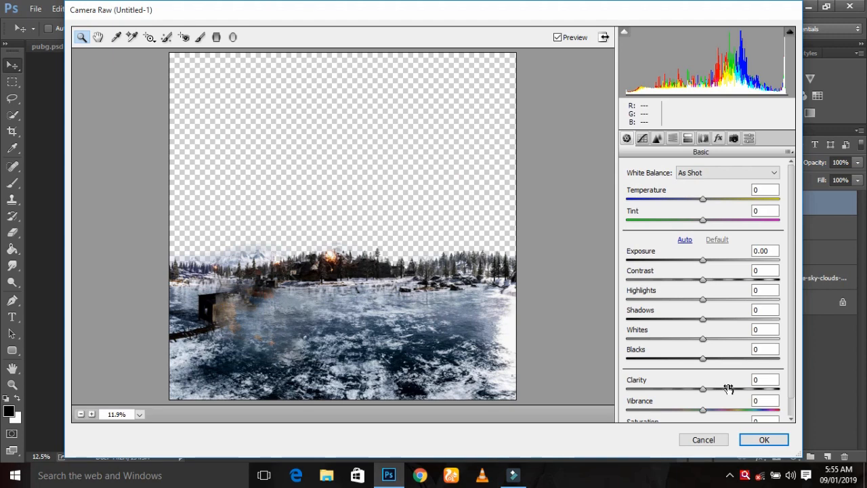
drag(728, 388, 720, 388)
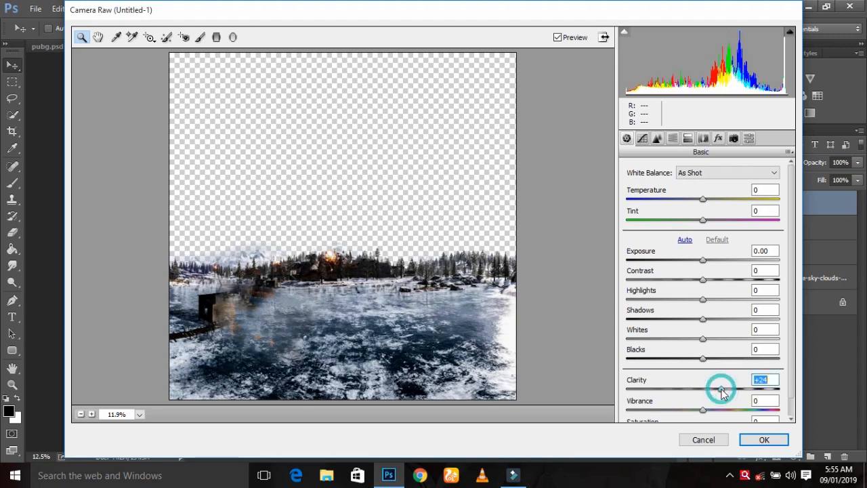
click(692, 319)
drag(696, 319, 686, 348)
click(704, 339)
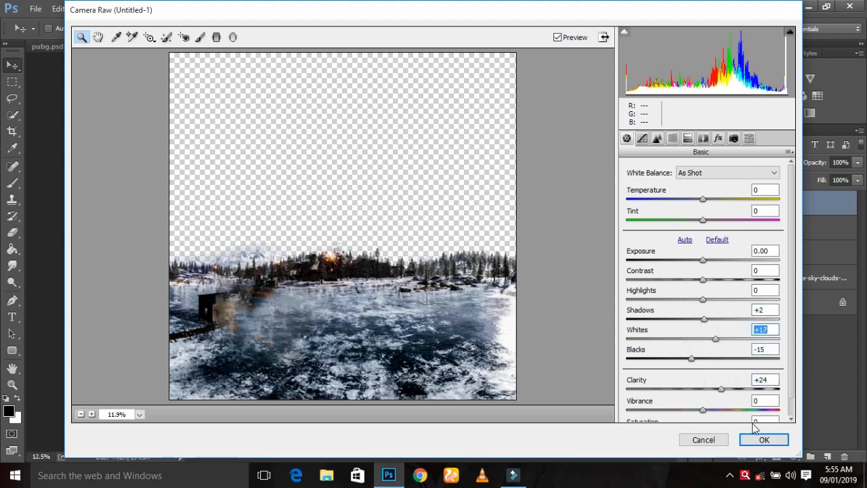
click(763, 440)
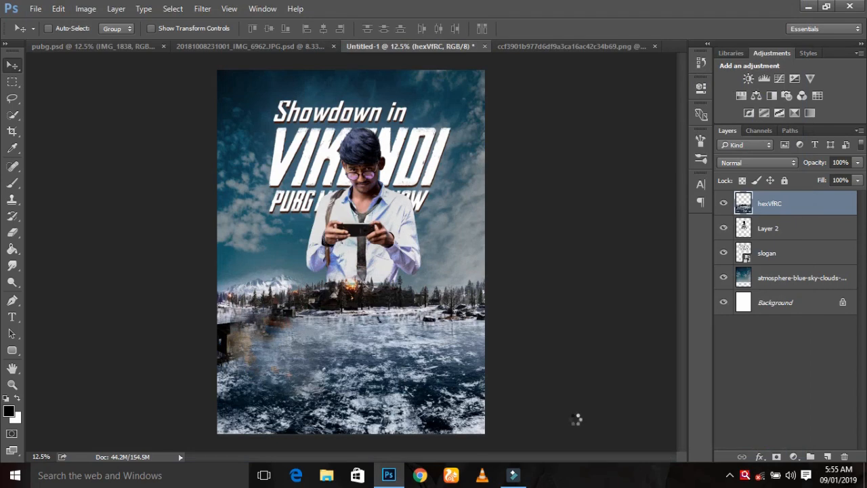
Step: Place the unified police SWAT vehicle image as an embedded layer above the landscape
click(37, 8)
click(105, 242)
double_click(476, 220)
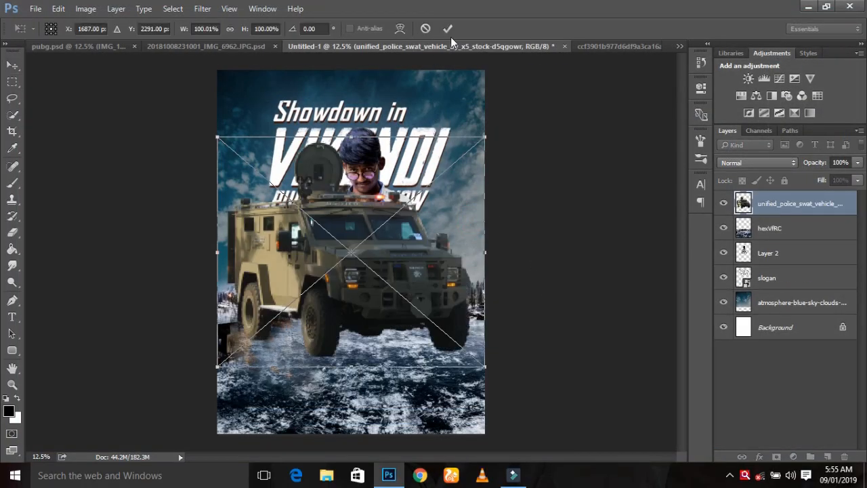
click(448, 29)
Step: Adjust the vehicle layer's tones in Camera Raw with clarity +51, blacks -60 and whites -23
click(203, 8)
click(230, 83)
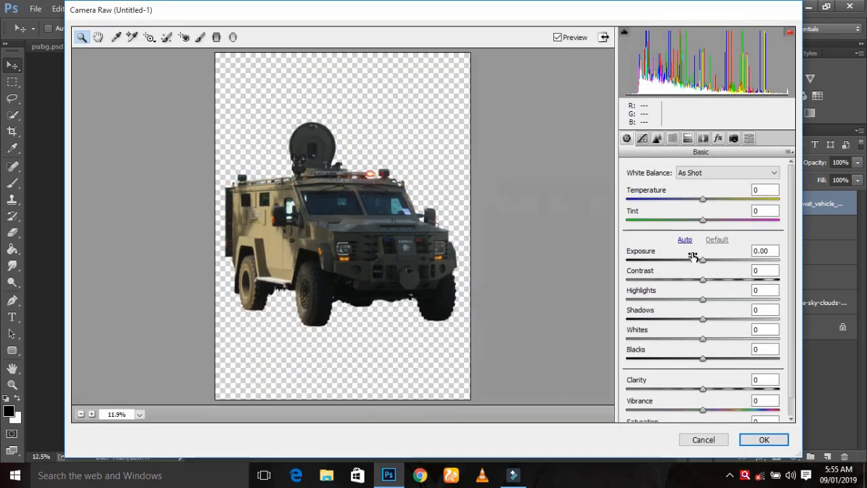
click(740, 389)
drag(702, 357, 658, 360)
click(689, 339)
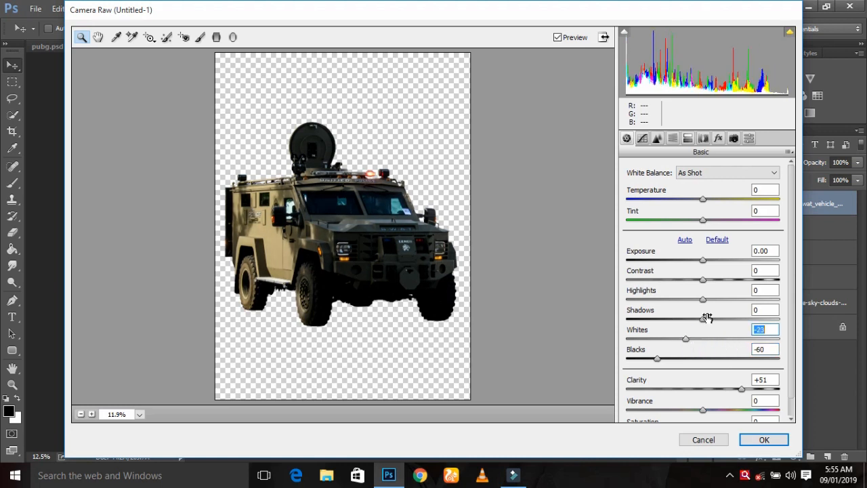
Step: Set the vehicle's purple and magenta saturation to -100, purple hue to -48 and magenta hue to -72, and apply the filter
click(673, 138)
click(662, 187)
drag(680, 354, 627, 379)
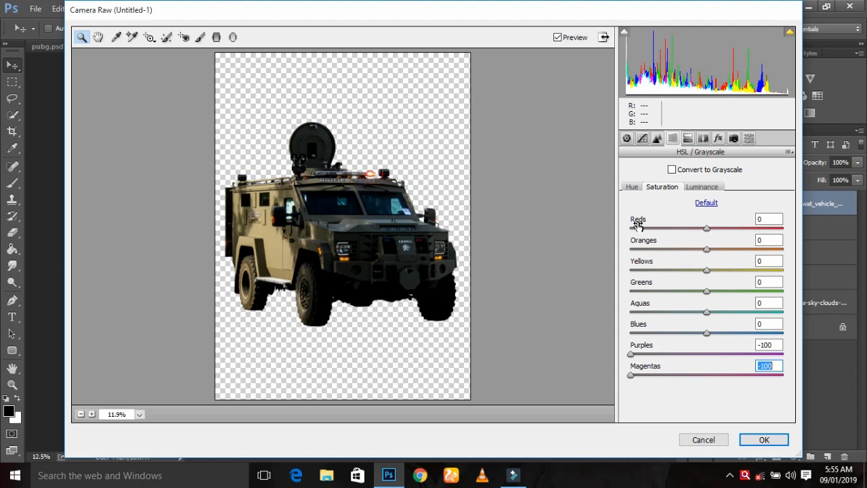
click(634, 190)
drag(686, 353, 669, 353)
drag(667, 375, 653, 377)
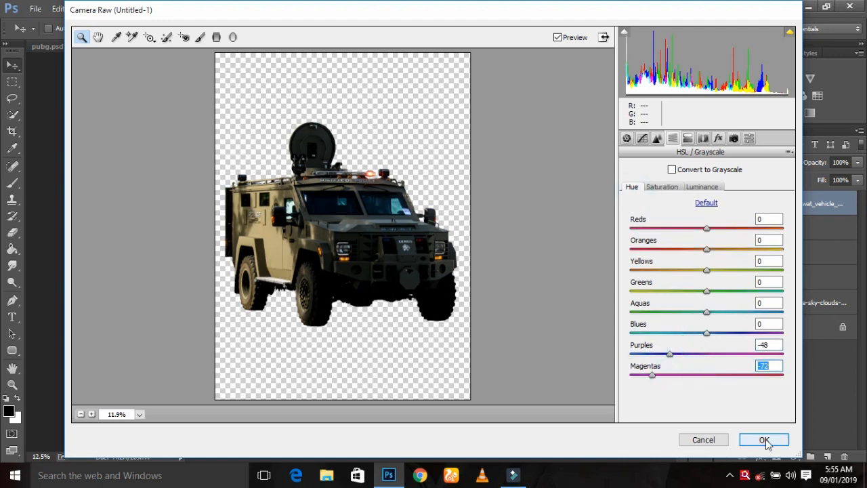
click(764, 440)
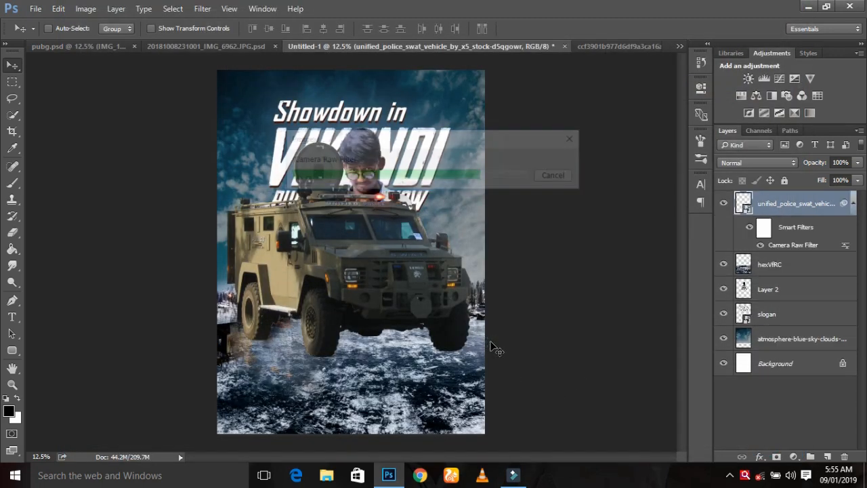
ctrl+click(462, 290)
key(ctrl+t)
click(441, 196)
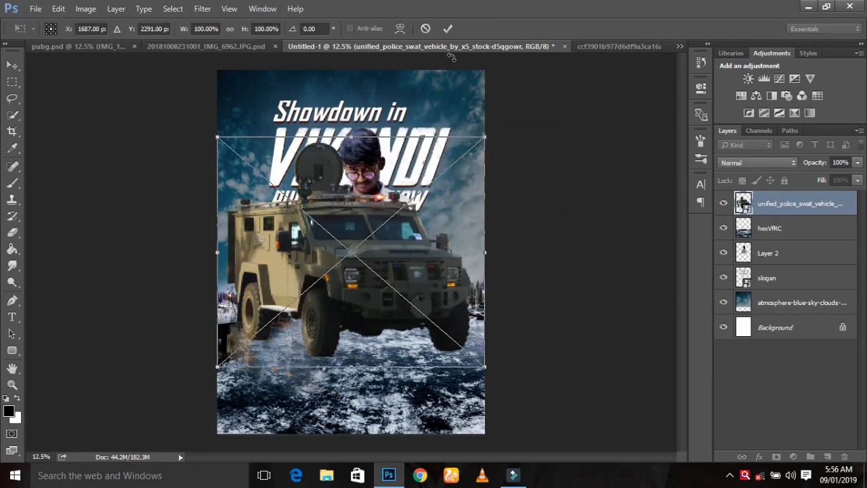
click(446, 28)
key(w)
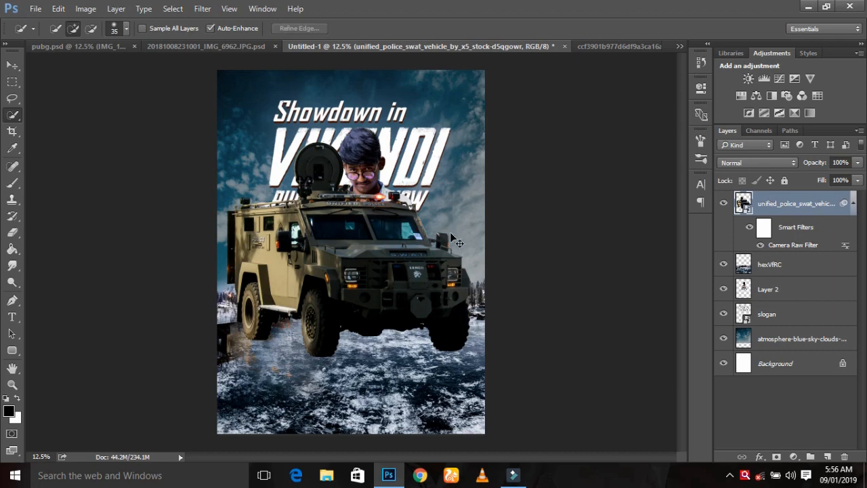
Step: Rasterize the vehicle's smart object layer
key(e)
click(441, 236)
click(413, 193)
Step: Flip the vehicle horizontally, scale it to about 82%, and position it on the snowy ground below the man
key(ctrl+t)
right_click(499, 271)
click(501, 227)
drag(484, 140, 425, 195)
drag(411, 246, 410, 336)
mouse_move(421, 281)
mouse_down()
mouse_move(460, 242)
mouse_move(443, 263)
mouse_move(452, 266)
mouse_move(466, 249)
mouse_move(453, 272)
mouse_move(434, 274)
mouse_up()
key(Up)
key(Up)
key(Up)
key(Up)
key(Up)
key(Up)
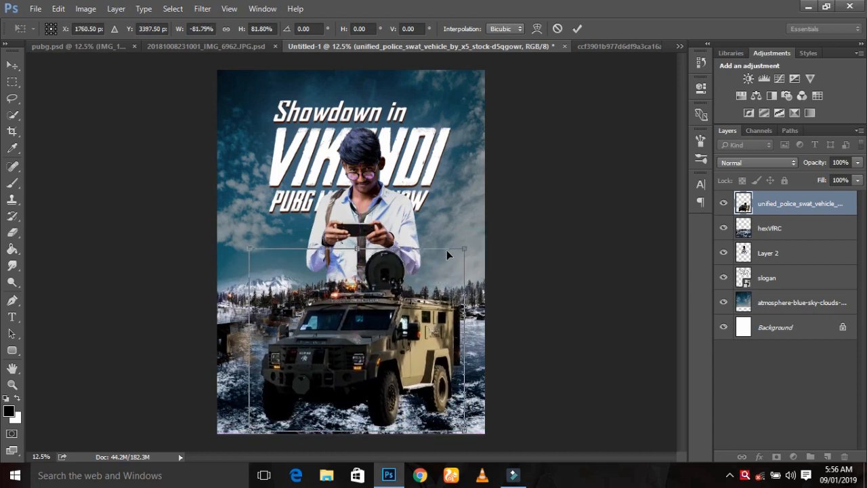
key(Return)
Step: Paint a soft black shadow beneath the vehicle on the hexVfRC layer with the Brush in Darker Color mode at 26% opacity
key(e)
key(ctrl+plus)
key(ctrl+plus)
scroll(295, 278, down, 4)
key(alt+bracketleft)
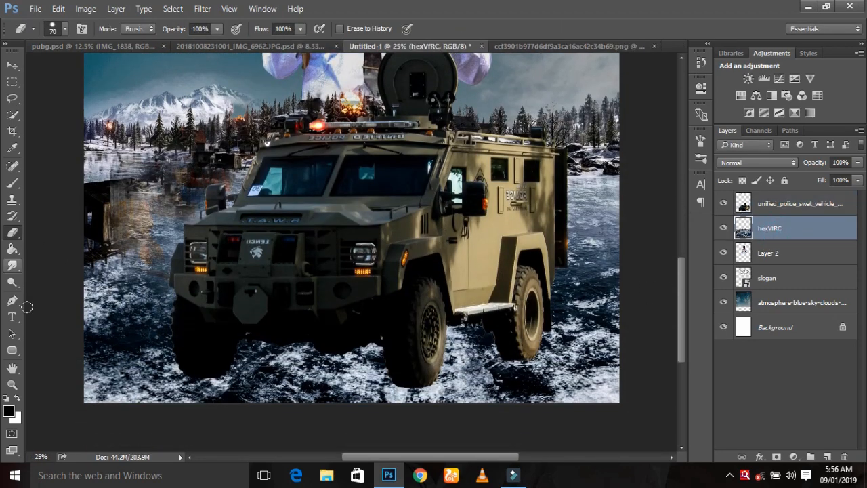
click(11, 184)
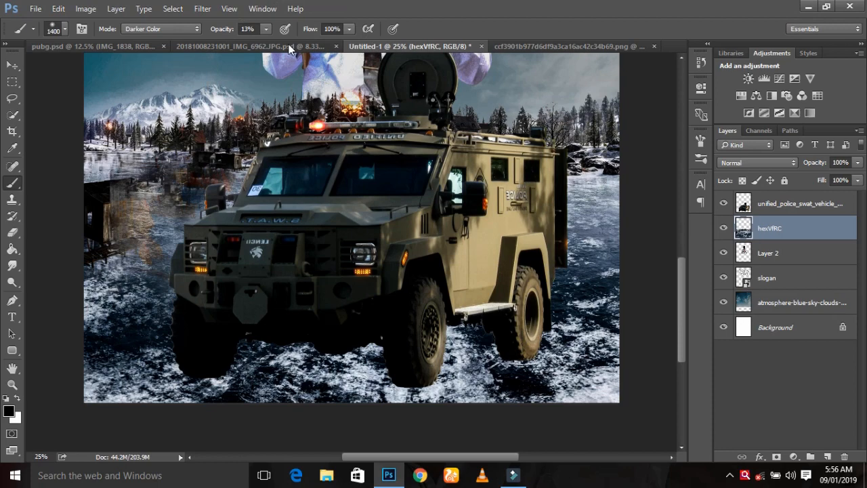
drag(272, 40, 276, 45)
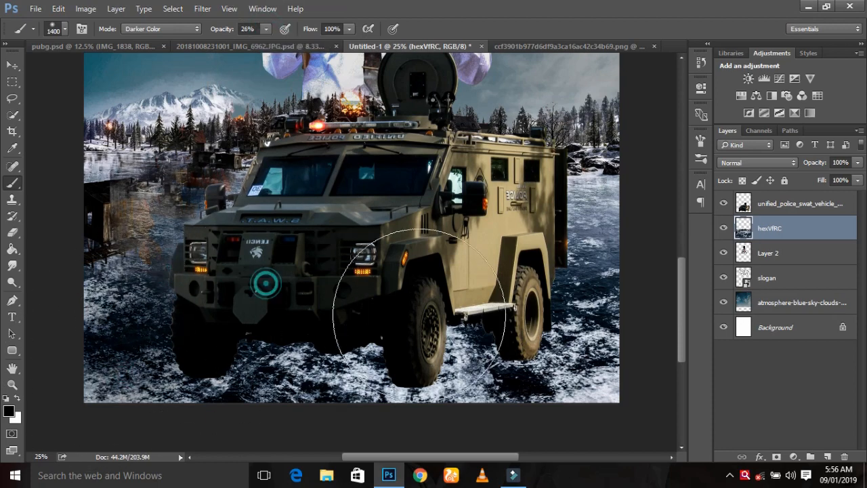
mouse_move(460, 345)
mouse_down()
mouse_move(509, 318)
mouse_move(594, 314)
mouse_move(517, 350)
mouse_move(603, 282)
mouse_move(587, 244)
mouse_move(522, 357)
mouse_move(326, 349)
mouse_move(392, 310)
mouse_move(251, 293)
mouse_move(211, 337)
mouse_move(128, 331)
mouse_move(329, 337)
mouse_move(338, 288)
mouse_move(535, 335)
mouse_up()
Step: Darken the rear side of the vehicle on its own layer with the soft black brush
key(ctrl+minus)
key(ctrl+minus)
key(ctrl+minus)
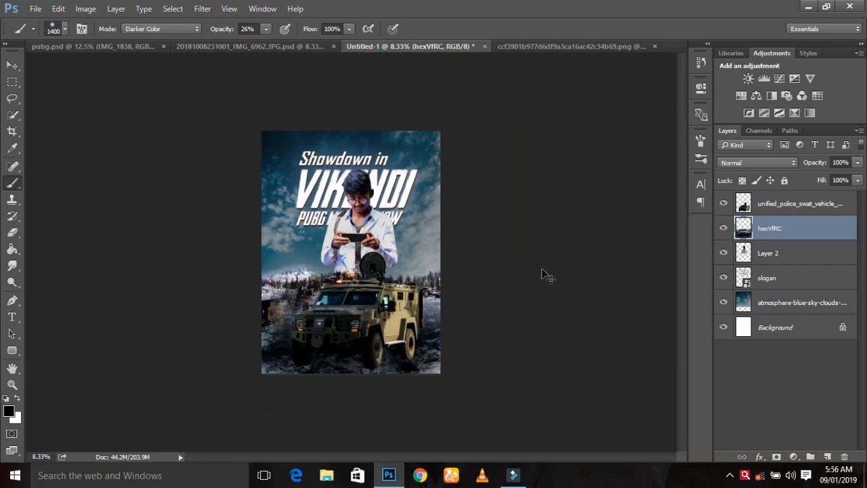
key(ctrl+plus)
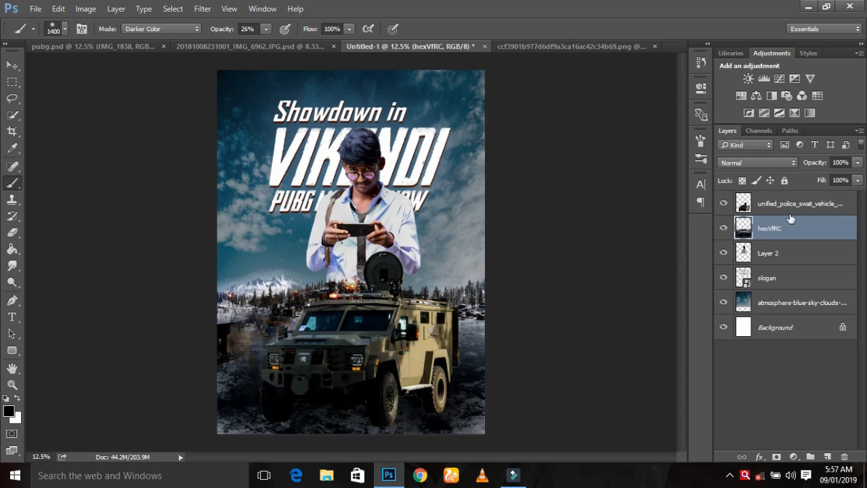
click(789, 206)
click(445, 332)
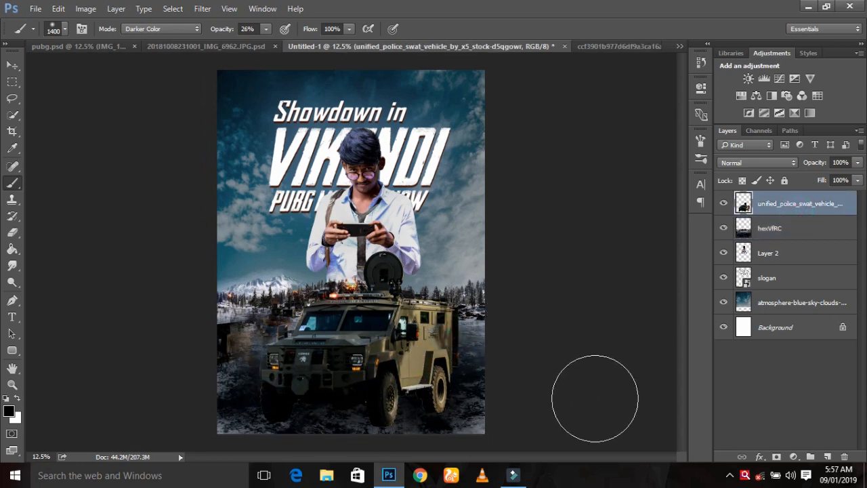
Step: Place the logo-pubg image, enlarge it to about 119%, and position it across the bottom of the poster
click(35, 8)
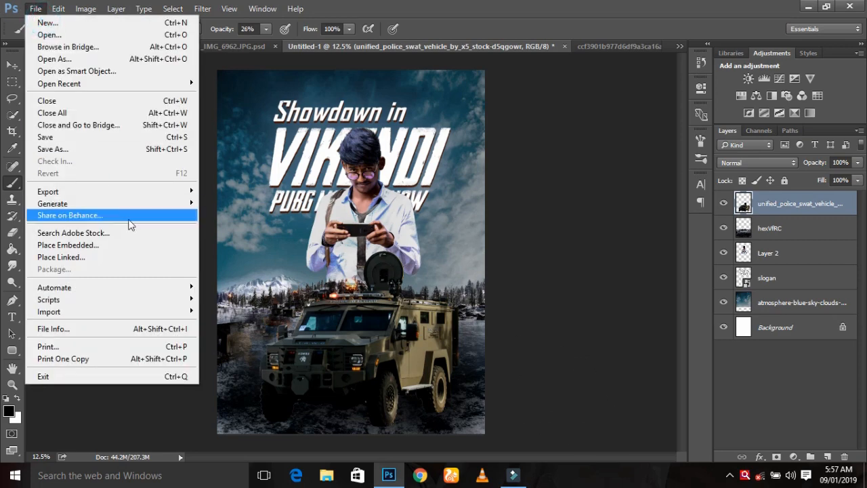
click(118, 248)
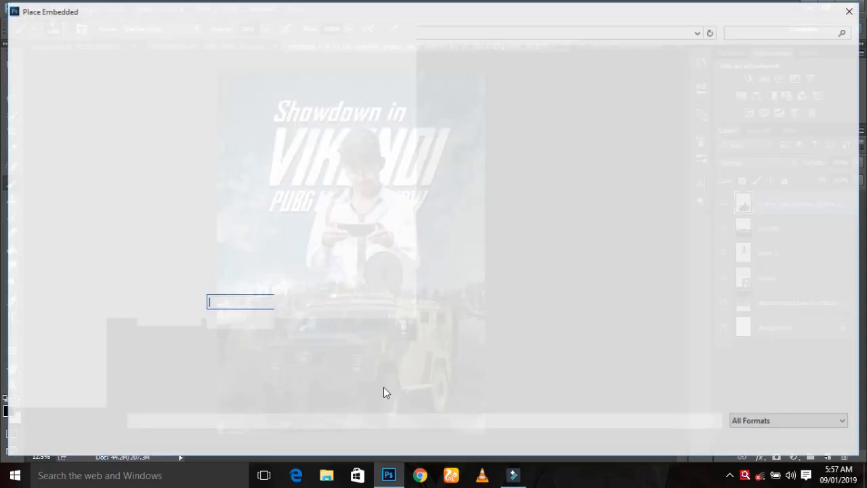
double_click(216, 207)
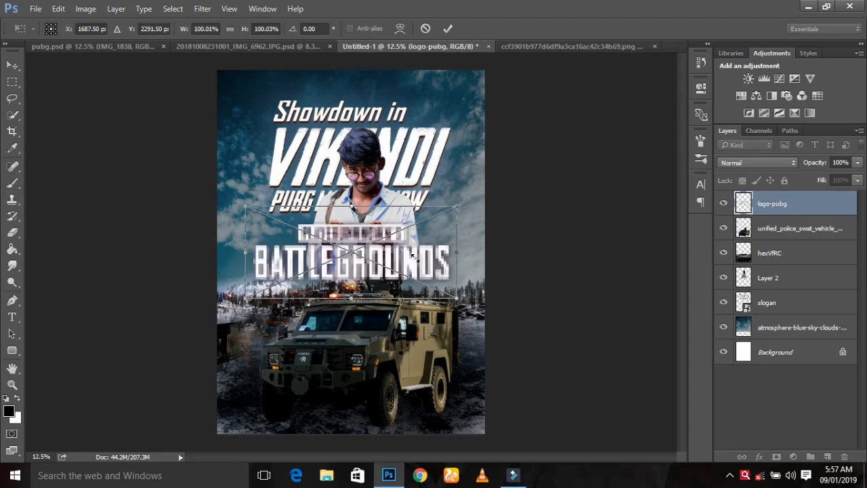
drag(451, 313, 455, 366)
mouse_move(461, 335)
mouse_down()
mouse_move(478, 329)
mouse_move(466, 351)
mouse_up()
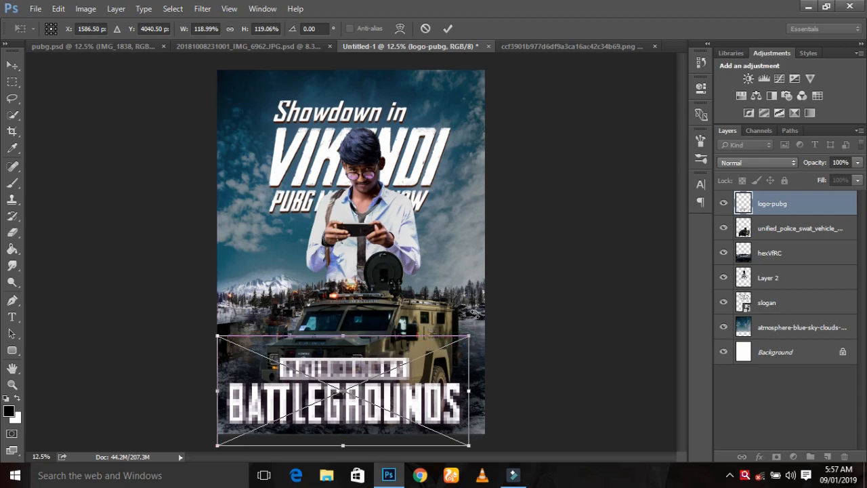
click(446, 29)
key(b)
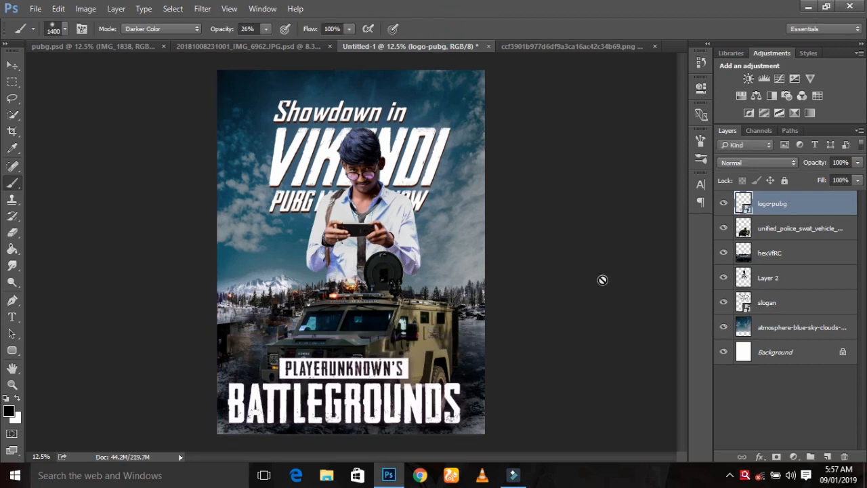
Step: Rasterize the slogan smart object layer
click(785, 327)
click(778, 301)
click(529, 260)
key(Return)
Step: Soften the atmosphere-blue-sky-clouds layer with a slight Gaussian Blur
click(792, 327)
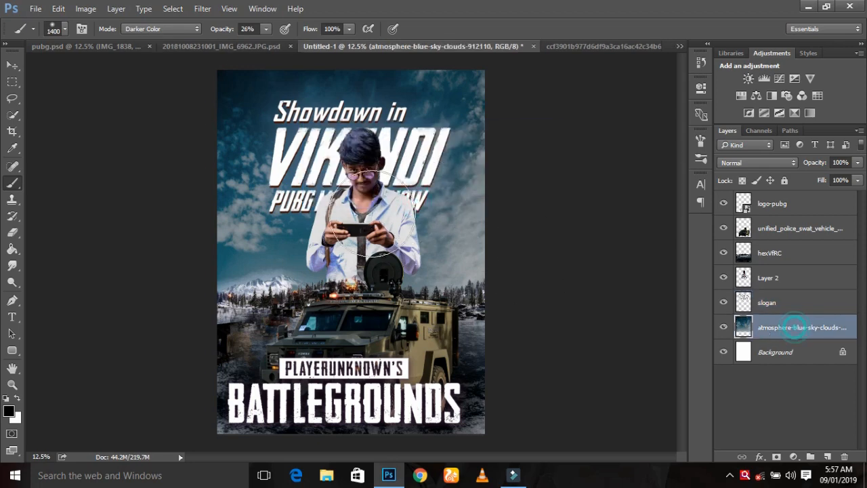
click(203, 8)
mouse_move(287, 153)
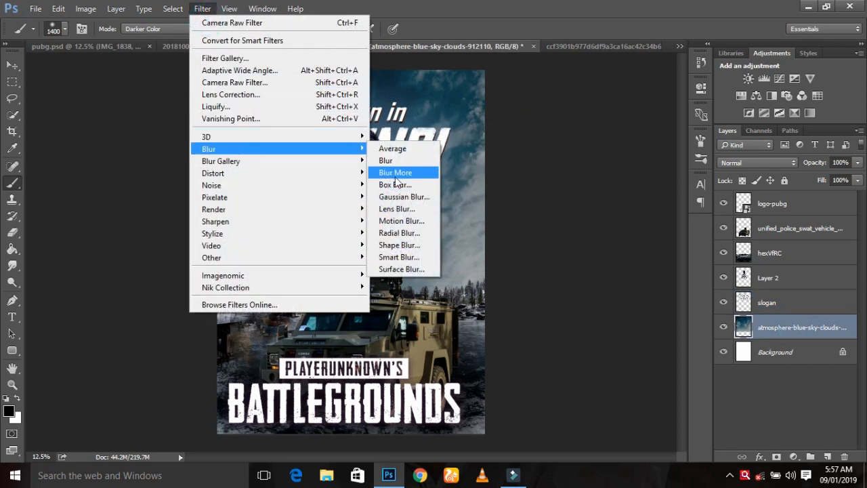
click(403, 196)
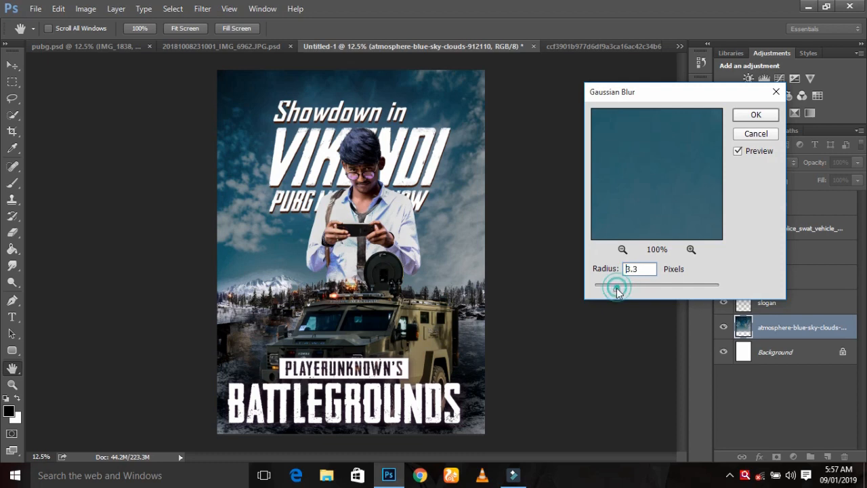
drag(616, 288, 625, 288)
click(751, 116)
key(b)
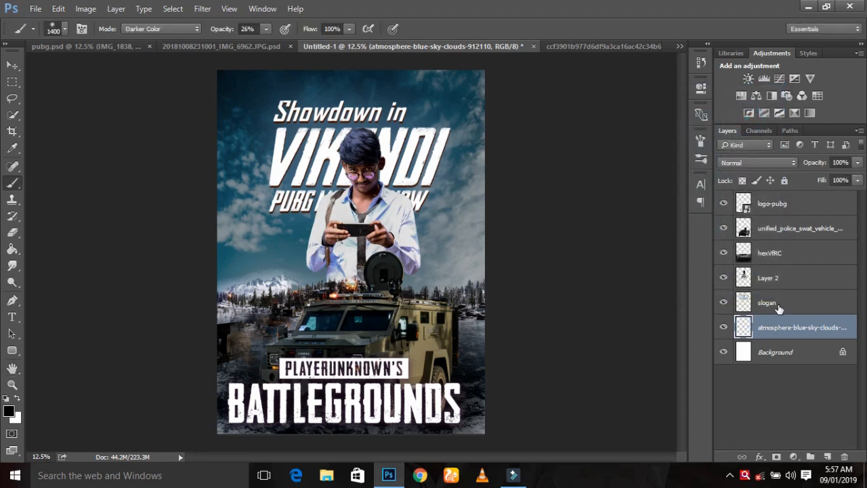
Step: Repeat the same Gaussian Blur on the slogan layer
click(779, 309)
click(229, 8)
click(203, 8)
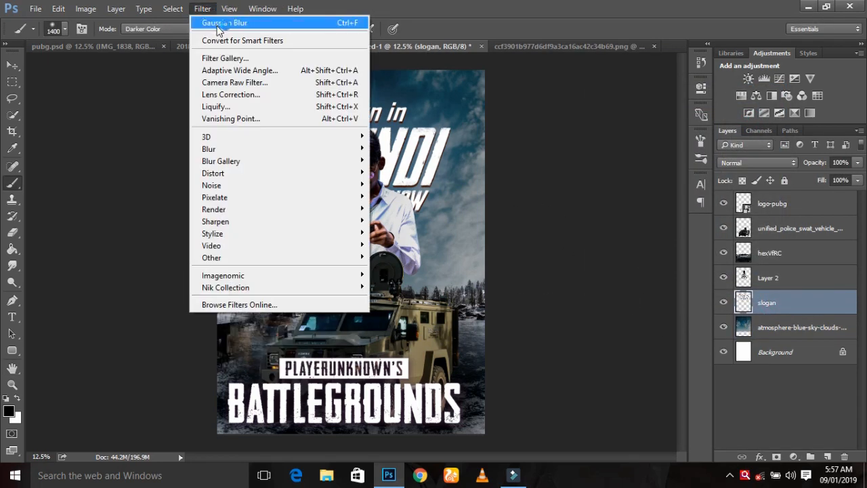
click(218, 23)
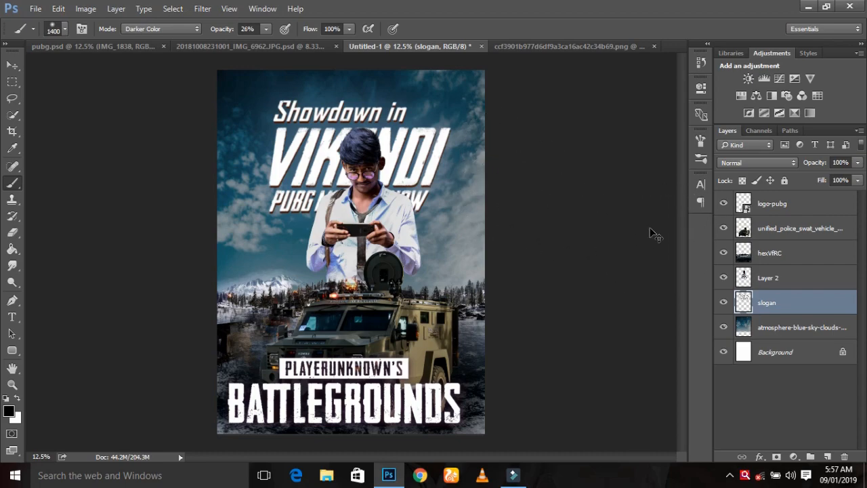
Step: Place the 9970_preview plane image, scale it to about 29%, and position it over the snowy mountain beside the man
key(ctrl+plus)
key(ctrl+minus)
key(ctrl+minus)
key(ctrl+minus)
key(ctrl+plus)
key(ctrl+plus)
click(35, 10)
click(74, 245)
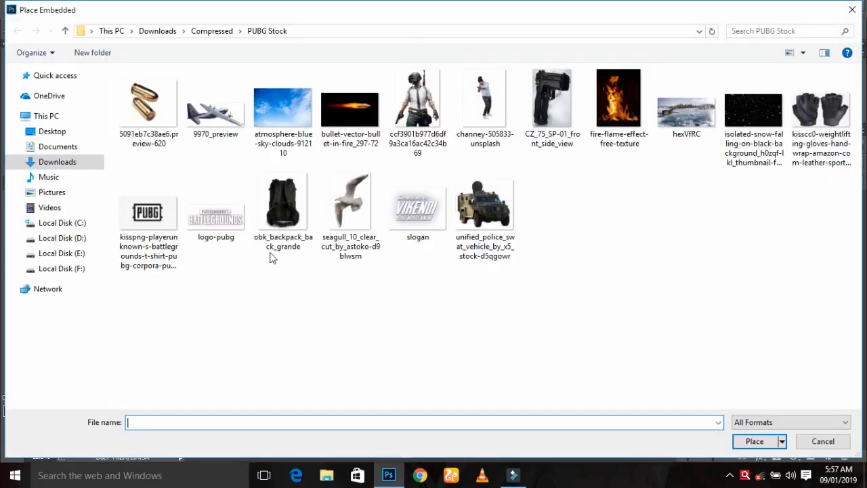
double_click(215, 111)
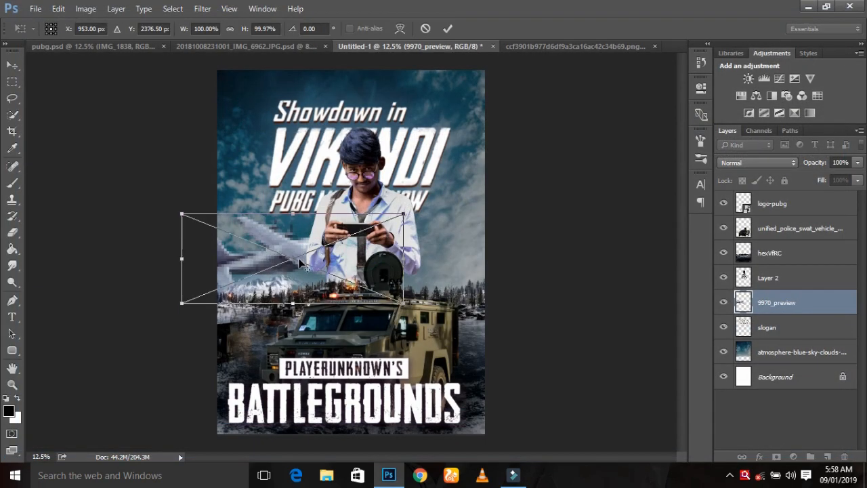
drag(399, 214, 294, 261)
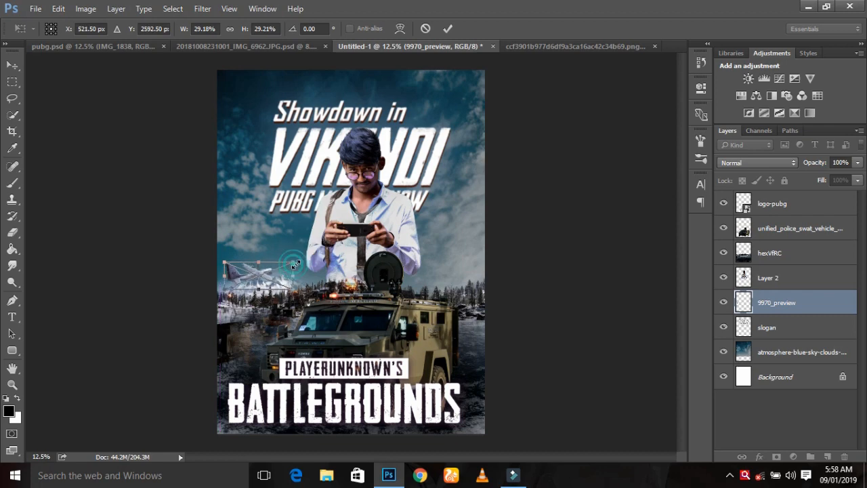
click(447, 29)
click(432, 305)
click(406, 195)
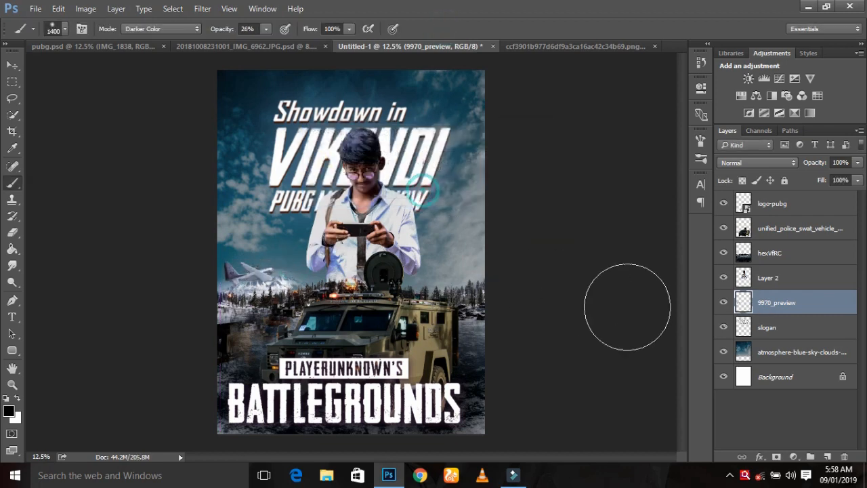
Step: Move the 9970_preview plane layer above the logo-pubg layer, at the top of the layer stack
mouse_move(776, 304)
mouse_down()
mouse_move(789, 231)
mouse_move(786, 245)
mouse_up()
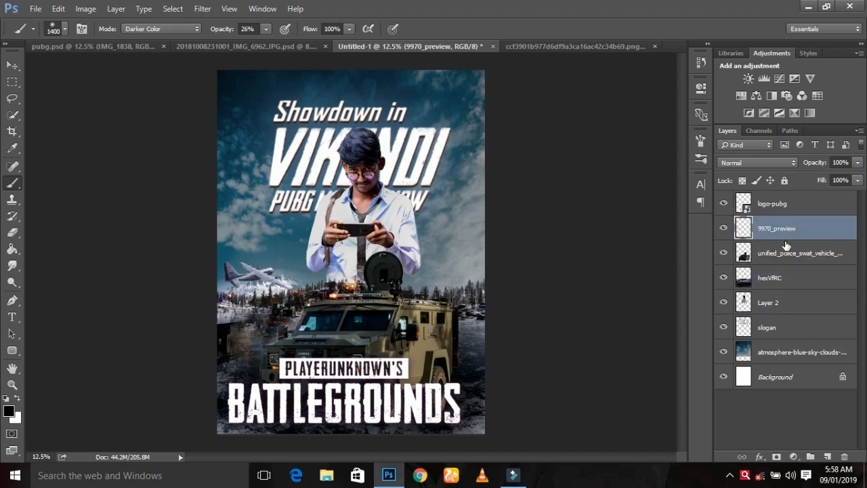
drag(782, 212, 778, 224)
click(779, 206)
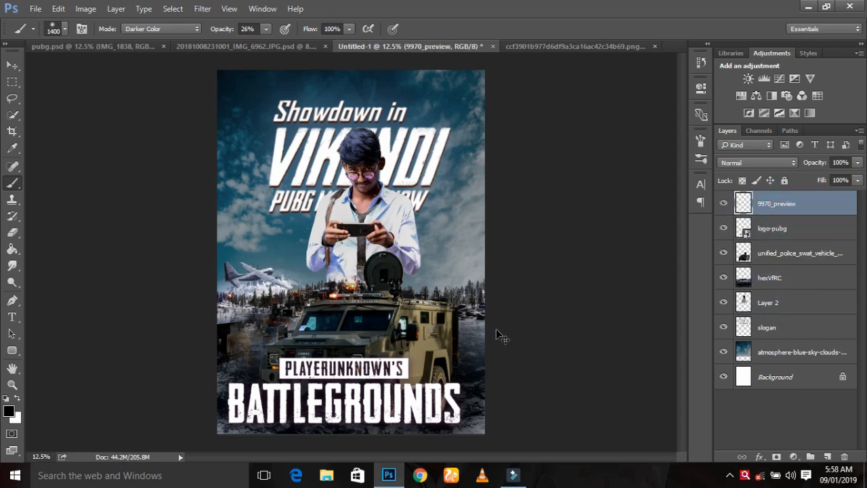
Step: Duplicate the 9970_preview plane layer, scale the copy to about 79%, and place it over the ground below the original plane
key(ctrl+t)
click(577, 28)
key(ctrl+j)
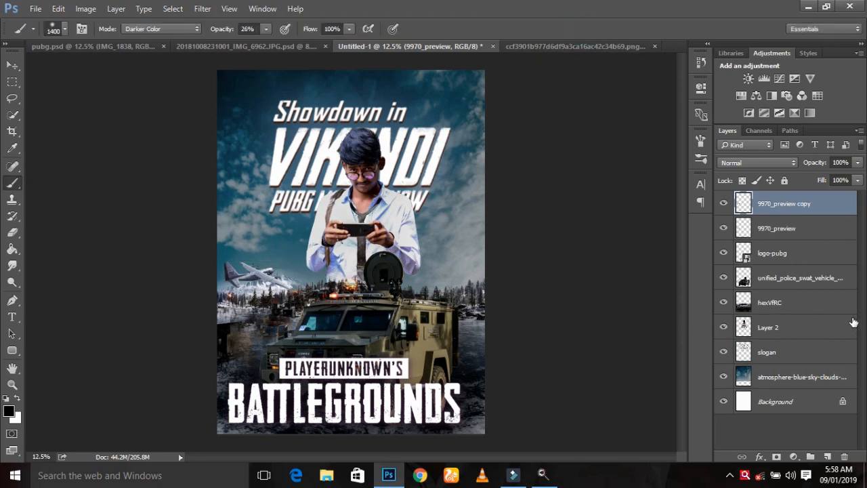
key(ctrl+t)
drag(283, 283, 282, 314)
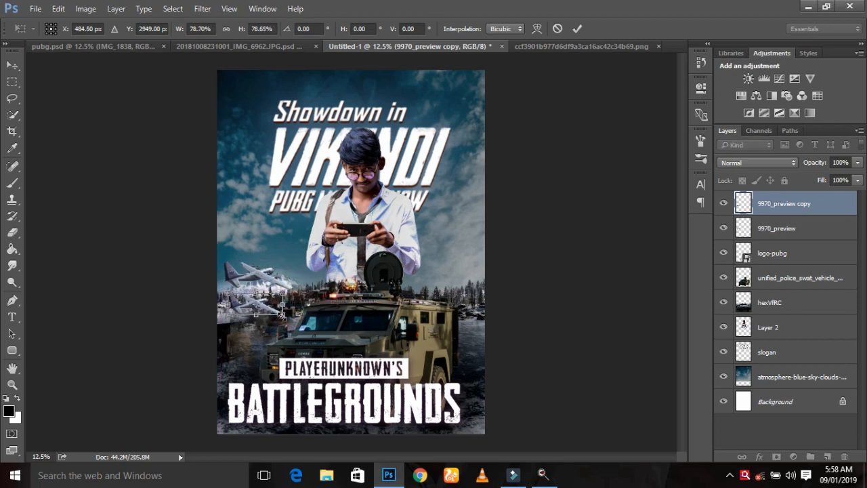
click(577, 29)
Step: Set the plane copy's opacity to 65% and partly erase its tail and wings with a small Eraser so it blends into the ground
click(858, 163)
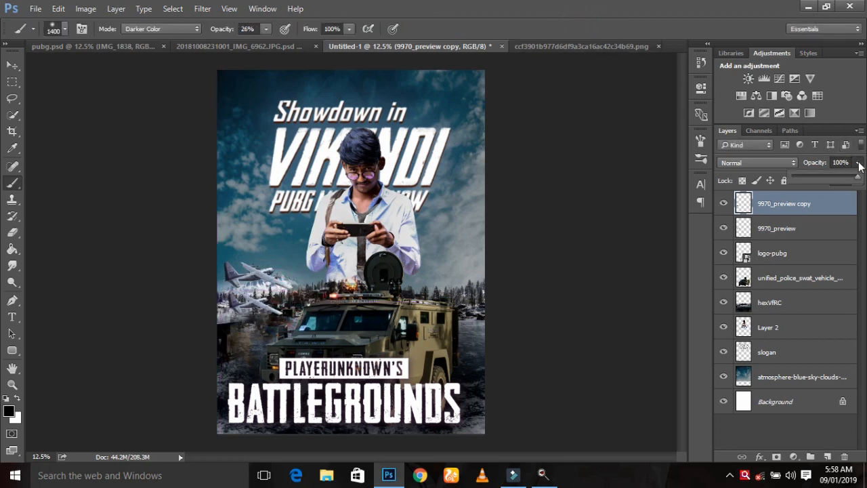
drag(830, 180, 834, 177)
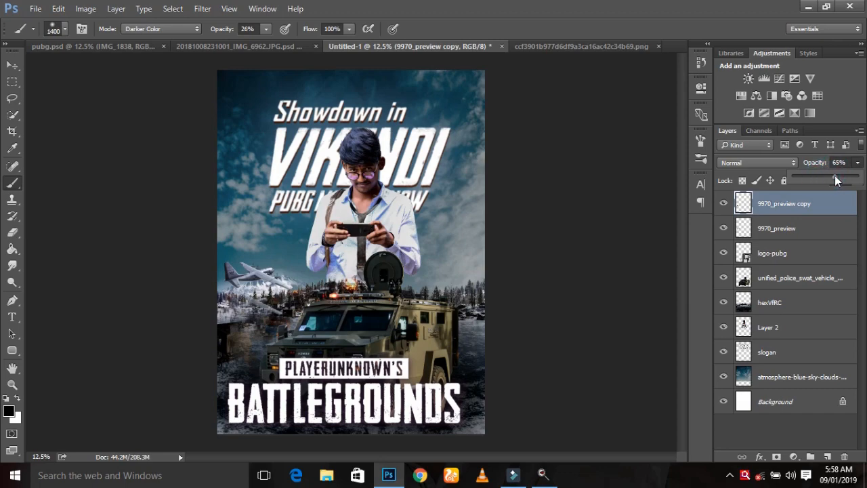
key(ctrl+plus)
key(ctrl+plus)
key(ctrl+plus)
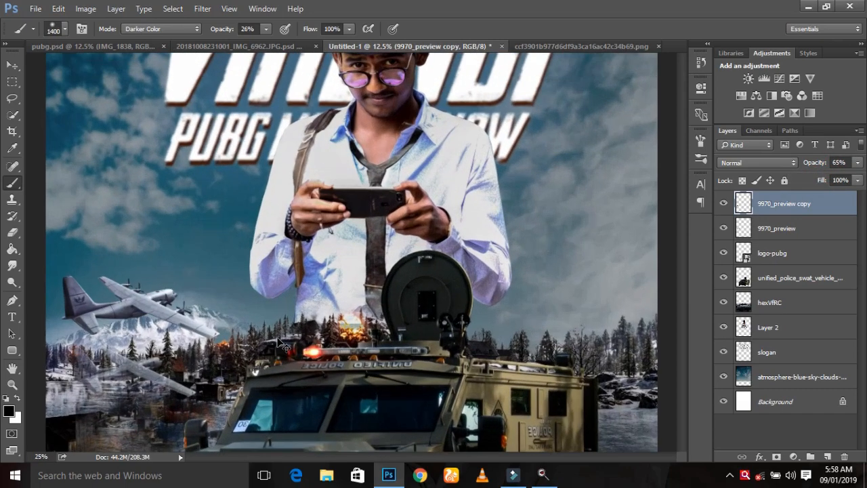
drag(417, 457, 372, 463)
key(bracketleft)
key(bracketleft)
key(bracketleft)
key(bracketleft)
key(bracketleft)
key(bracketleft)
key(bracketleft)
key(bracketleft)
key(bracketleft)
key(bracketleft)
key(bracketleft)
key(bracketleft)
key(bracketleft)
key(bracketleft)
key(bracketleft)
key(bracketleft)
key(bracketleft)
drag(325, 416, 294, 411)
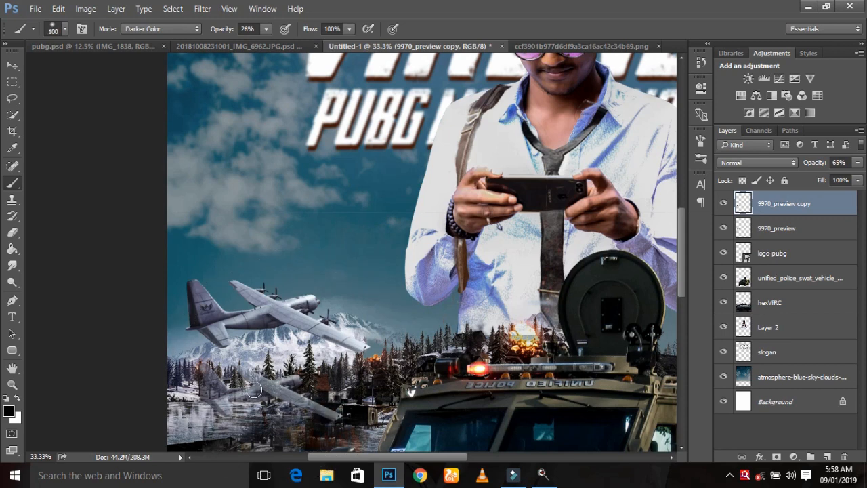
click(14, 235)
drag(253, 377, 291, 402)
drag(344, 418, 328, 421)
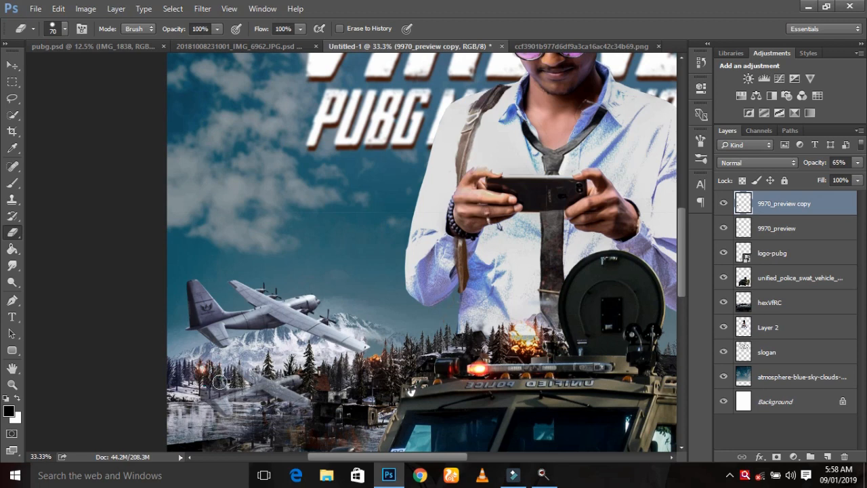
Step: Darken the original plane with a Hue/Saturation adjustment clipped to the 9970_preview layer, setting Lightness to -26
click(779, 230)
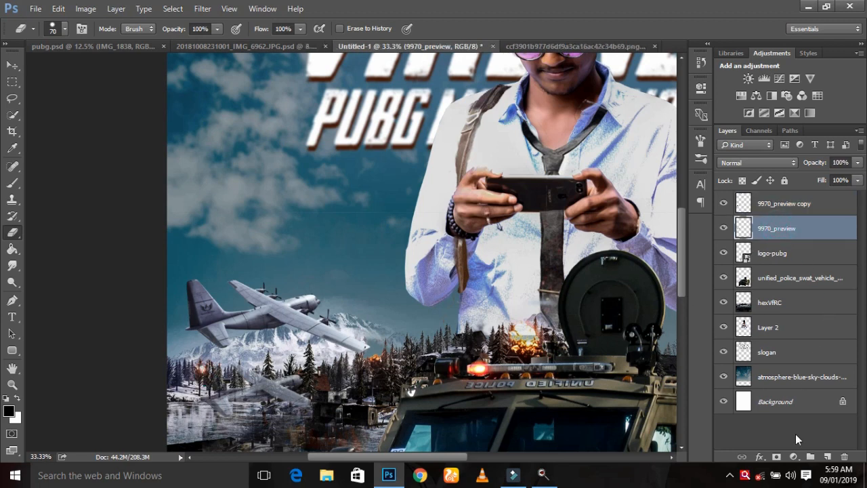
click(793, 457)
click(779, 301)
drag(593, 218, 577, 218)
click(588, 293)
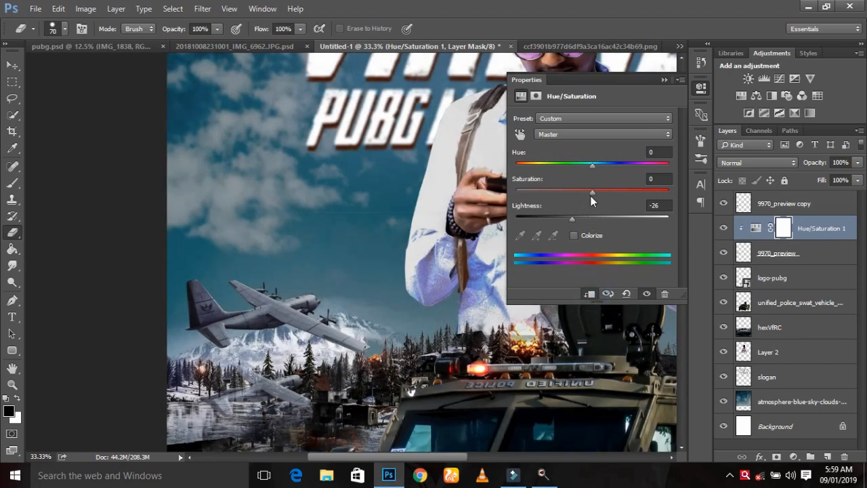
click(666, 80)
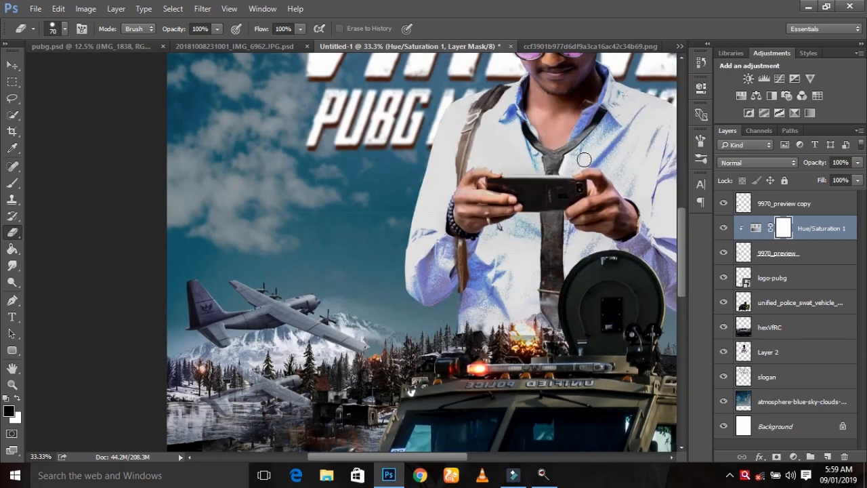
Step: Examine the overall poster composition with the planes, vehicle, man and logo
key(ctrl+minus)
key(ctrl+minus)
key(ctrl+minus)
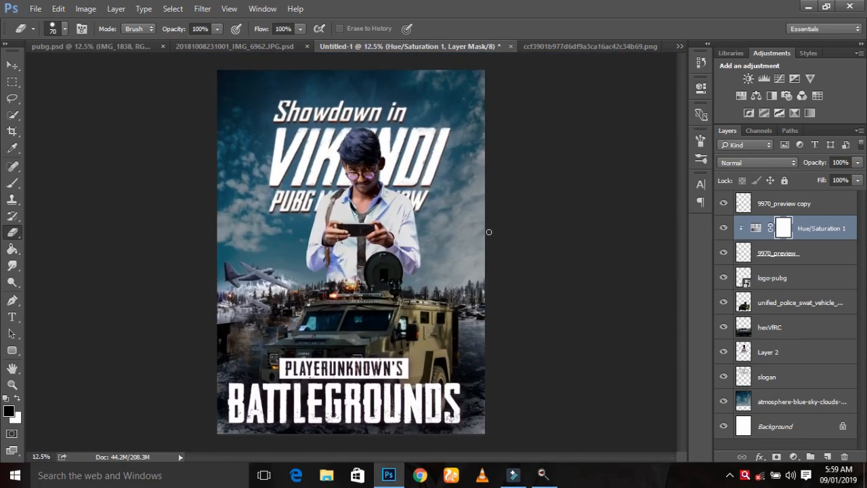
key(ctrl+plus)
key(ctrl+minus)
click(810, 353)
click(781, 313)
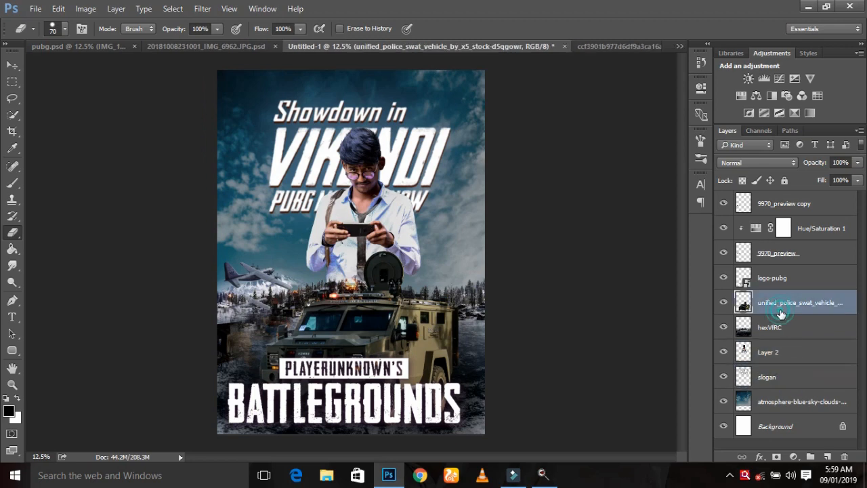
key(ctrl+plus)
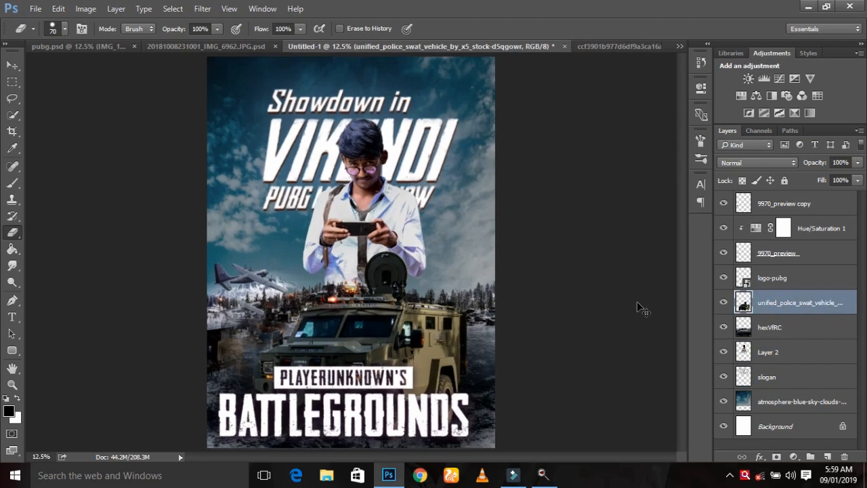
scroll(607, 312, down, 1)
scroll(606, 312, up, 1)
key(ctrl+minus)
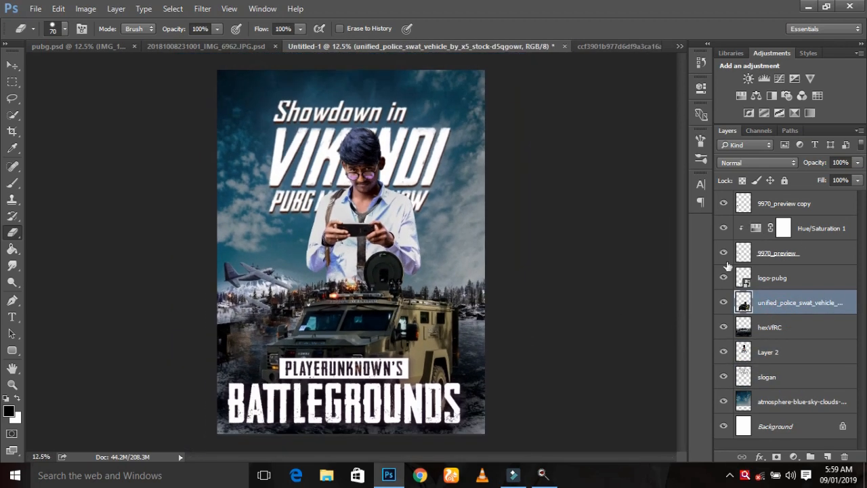
Step: Add a new layer at the top of the stack and fill it with the merged poster using Apply Image
click(803, 203)
click(827, 456)
click(85, 8)
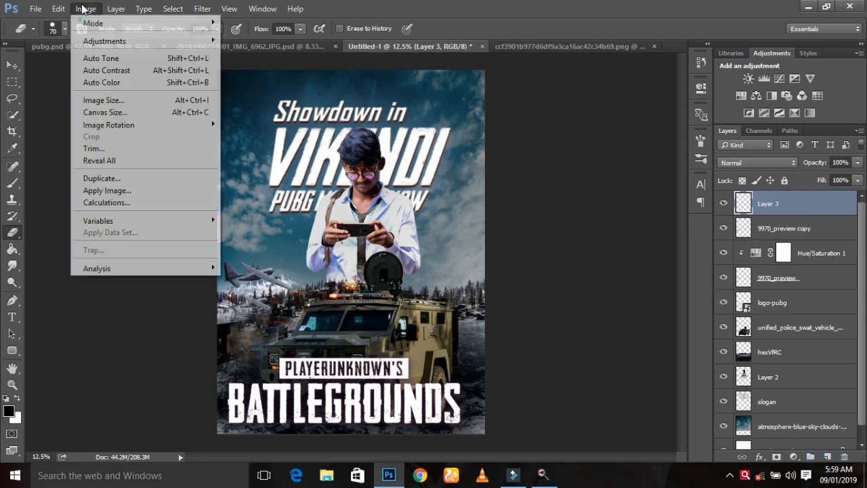
click(124, 186)
click(564, 128)
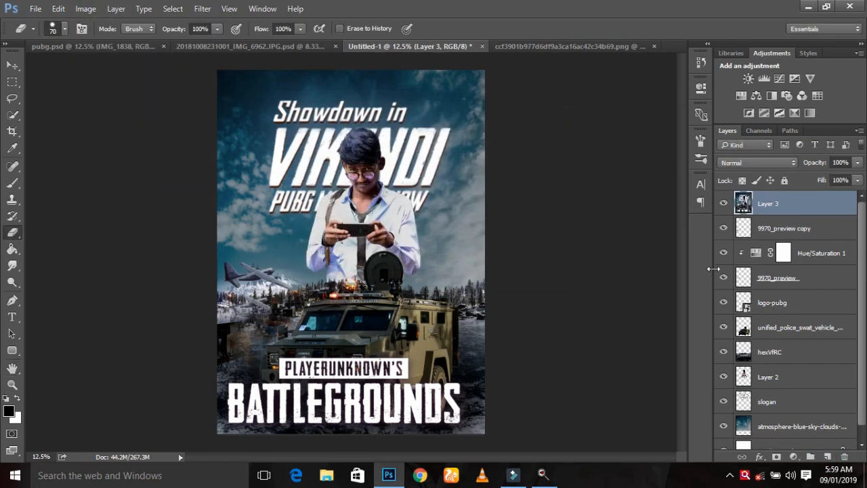
Step: Add another new layer, fill it with 50% Gray at 100% opacity, and set its blend mode to Overlay
click(827, 457)
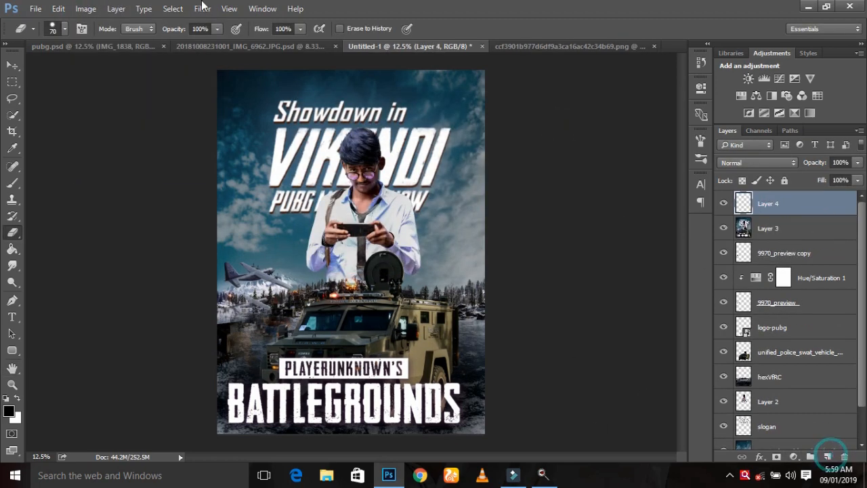
click(58, 8)
click(114, 180)
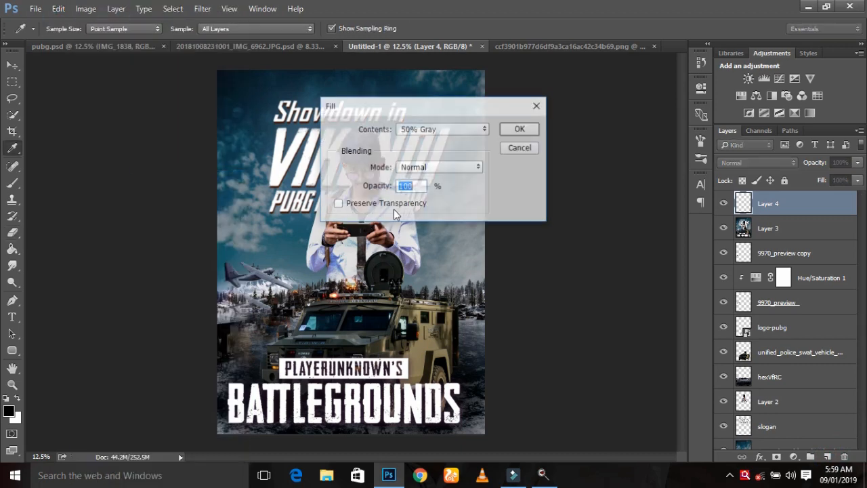
click(515, 129)
click(751, 163)
click(745, 289)
Step: Darken the snowy ground and the vehicle's side on the gray Overlay layer with the Burn tool, Midtones range, 50% exposure
key(ctrl+plus)
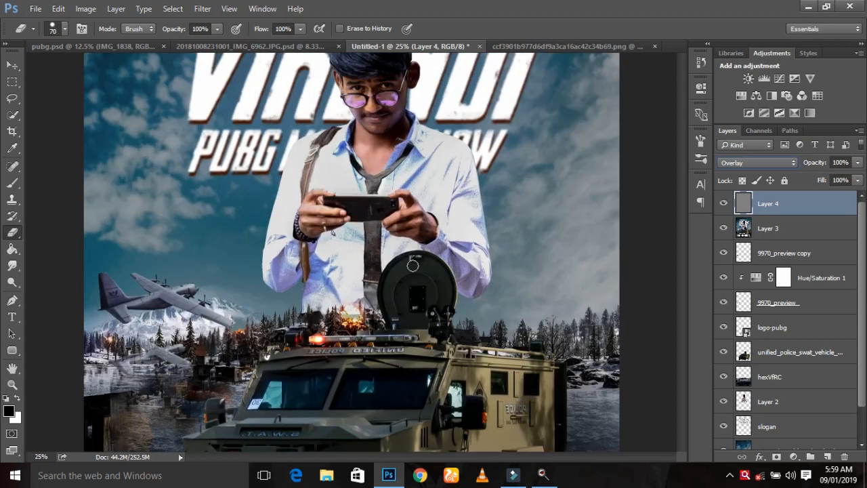
click(13, 266)
scroll(369, 276, down, 5)
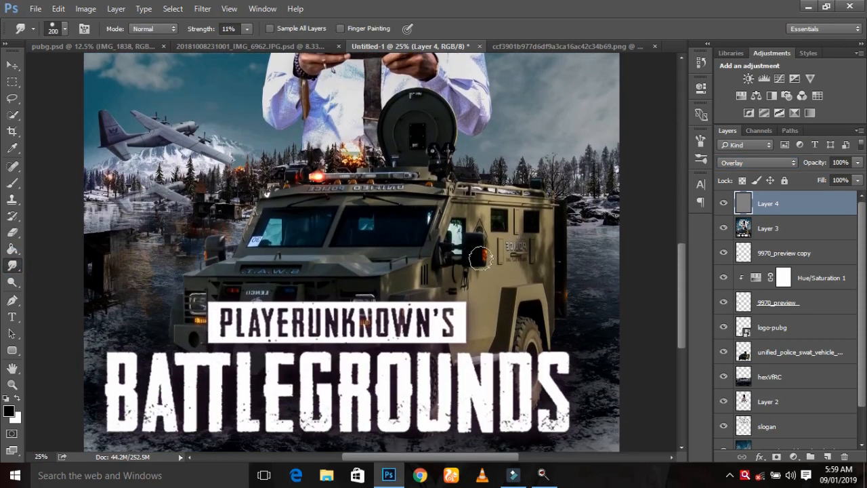
click(15, 283)
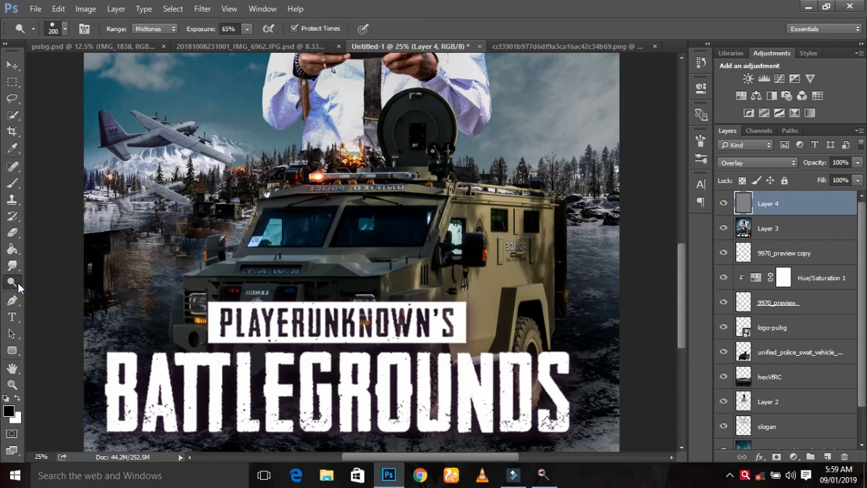
right_click(12, 282)
click(61, 288)
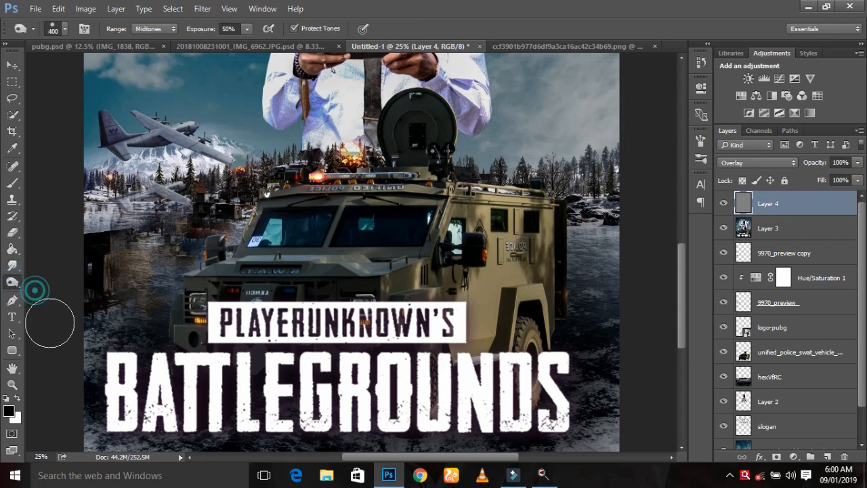
mouse_move(116, 261)
mouse_down()
mouse_move(141, 249)
mouse_move(133, 304)
mouse_move(79, 329)
mouse_up()
key(bracketright)
key(bracketright)
key(bracketright)
mouse_move(521, 227)
mouse_down()
mouse_move(650, 292)
mouse_move(568, 264)
mouse_up()
Step: Darken the folds on the man's shirt on the gray Overlay layer with the Burn tool, Midtones range, 50% exposure
scroll(568, 265, up, 3)
key(bracketleft)
key(bracketleft)
key(bracketleft)
scroll(461, 149, up, 2)
drag(434, 166, 428, 137)
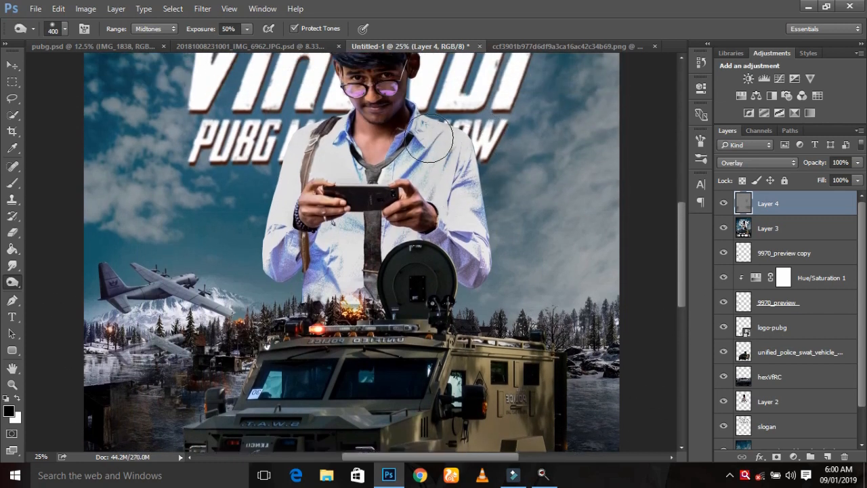
mouse_move(325, 154)
mouse_down()
mouse_move(294, 178)
mouse_move(262, 241)
mouse_move(373, 266)
mouse_up()
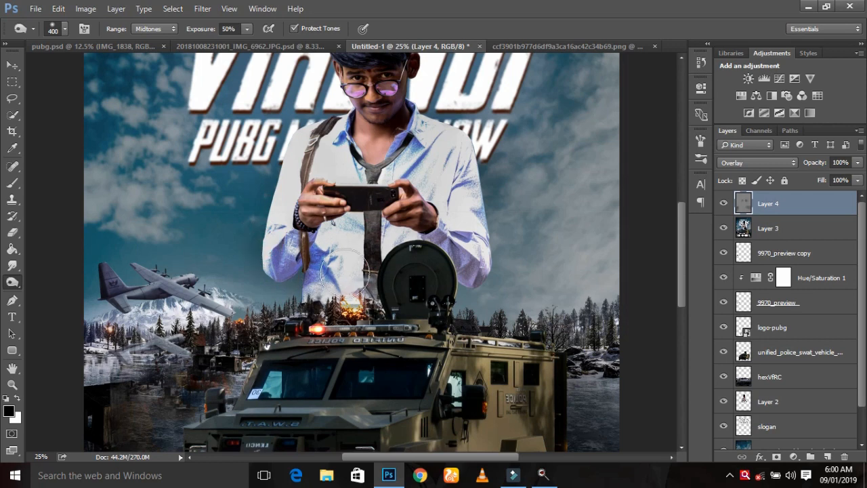
Step: Brighten the purple reflections in the man's glasses with the Dodge tool, 45 px brush, Midtones range, 22% exposure
scroll(469, 241, up, 2)
scroll(469, 240, up, 1)
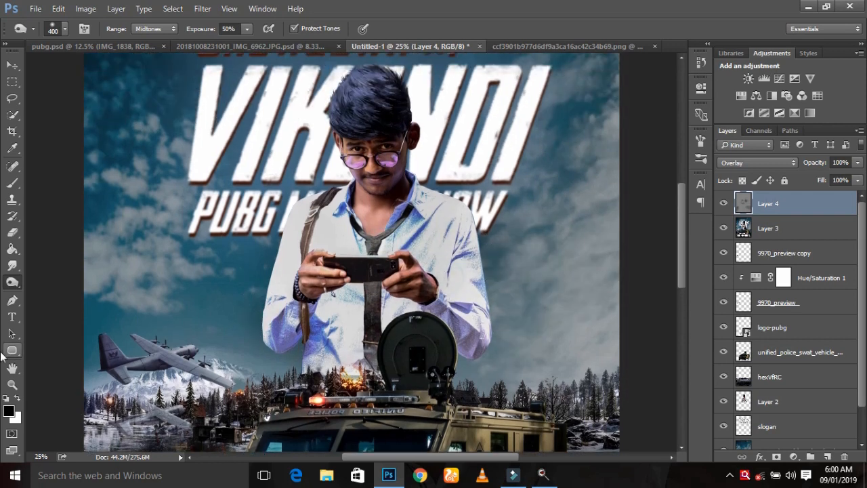
right_click(16, 287)
click(19, 284)
right_click(17, 285)
click(28, 280)
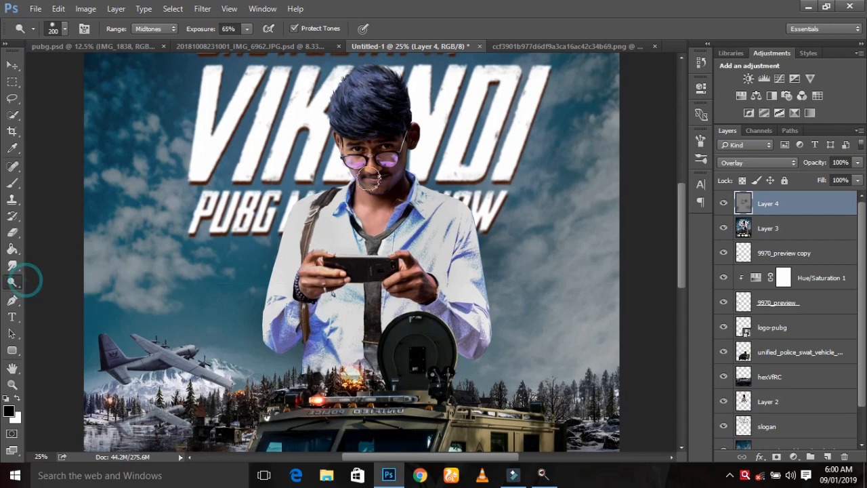
key(ctrl+plus)
key(ctrl+plus)
scroll(377, 181, up, 5)
key(ctrl+plus)
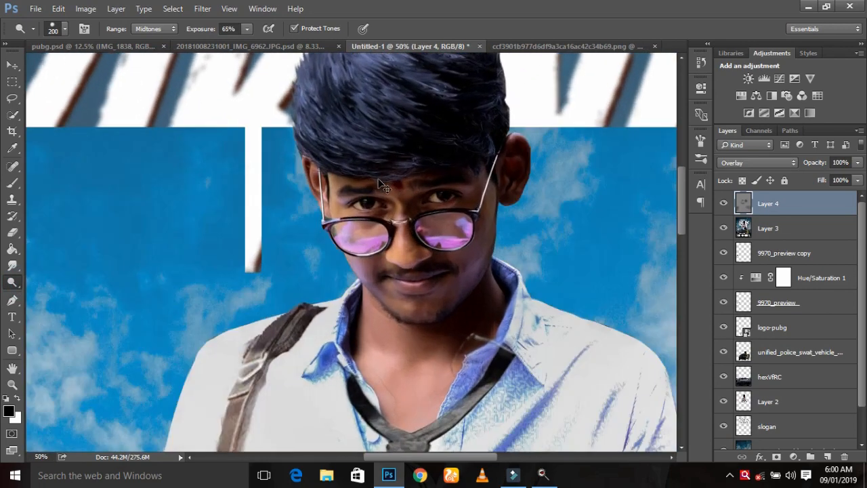
scroll(383, 201, up, 1)
key(ctrl+plus)
drag(224, 42, 214, 42)
key(bracketleft)
key(bracketleft)
key(bracketleft)
key(bracketleft)
key(bracketleft)
key(bracketleft)
key(bracketleft)
key(bracketleft)
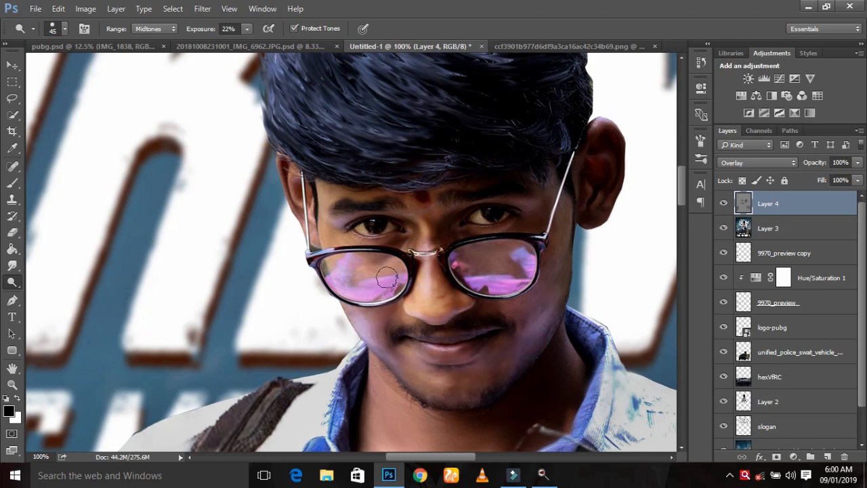
drag(387, 278, 393, 268)
drag(500, 260, 500, 257)
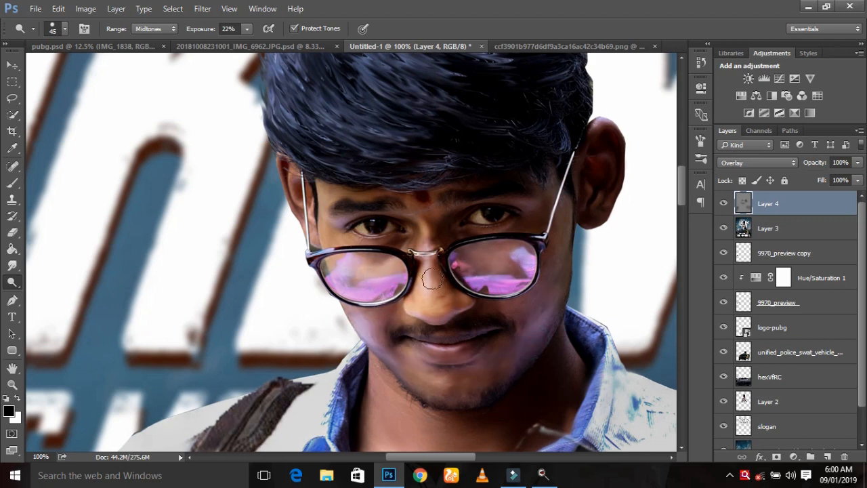
Step: Merge the gray Overlay layer with the poster layer directly below it
key(ctrl+minus)
key(ctrl+minus)
key(ctrl+minus)
key(ctrl+minus)
key(ctrl+minus)
key(ctrl+minus)
key(ctrl+minus)
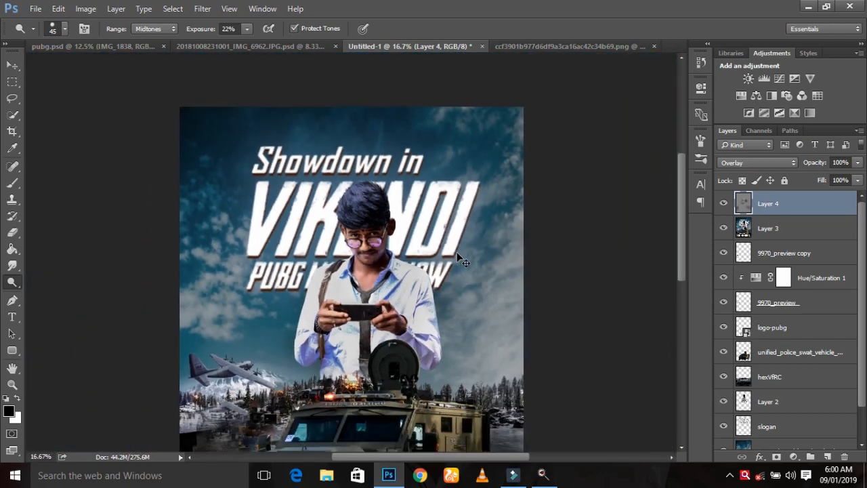
key(ctrl+plus)
shift+click(798, 232)
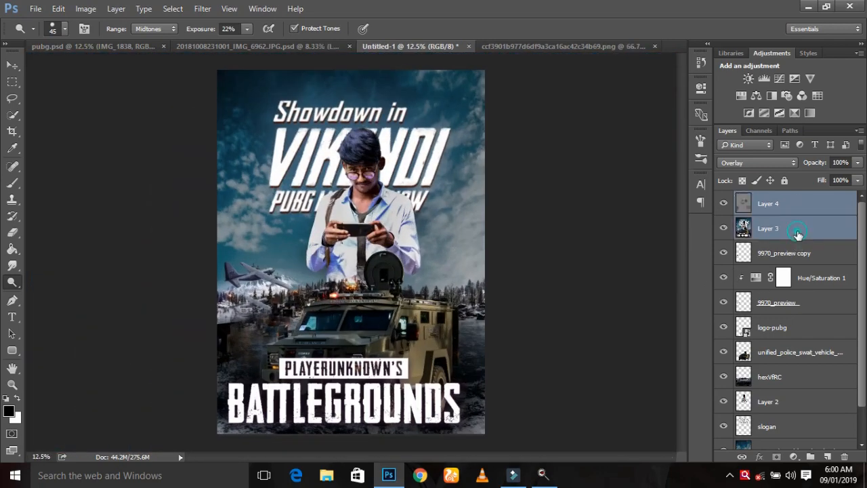
key(ctrl+e)
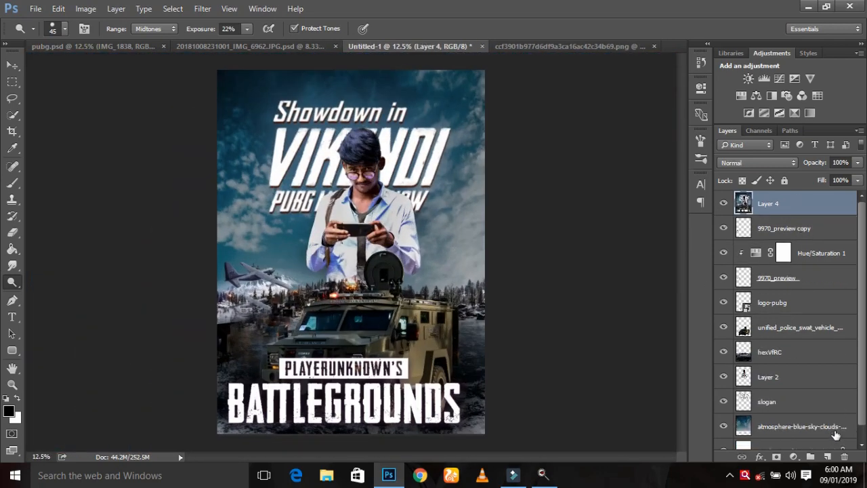
Step: Duplicate the merged poster layer and apply the Camera Raw Filter with Clarity +20 and adjusted Blacks and Whites
key(ctrl+j)
click(202, 9)
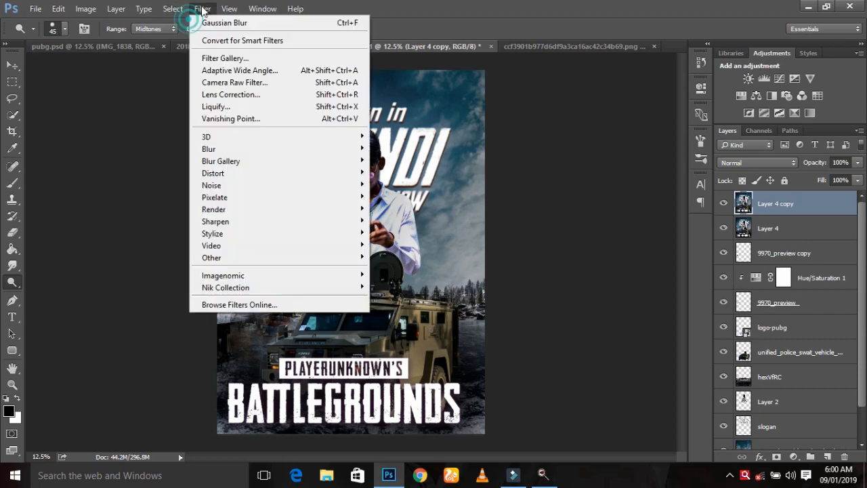
click(224, 82)
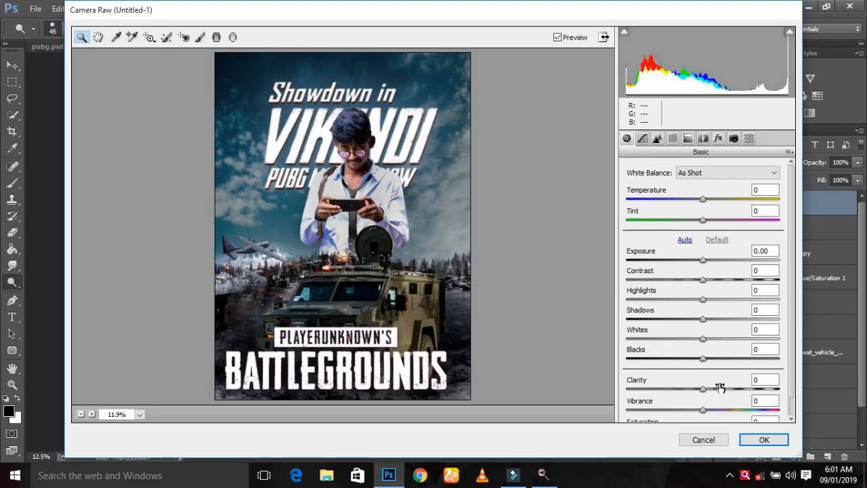
click(721, 388)
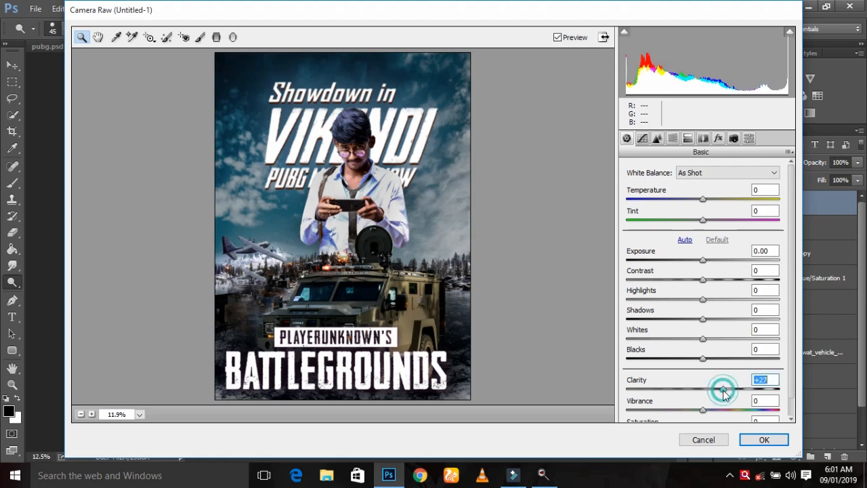
drag(719, 390, 716, 389)
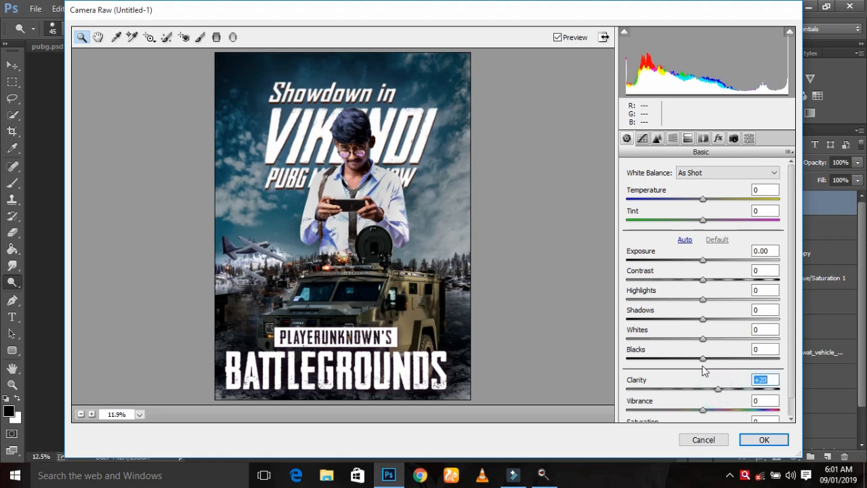
drag(701, 360, 689, 361)
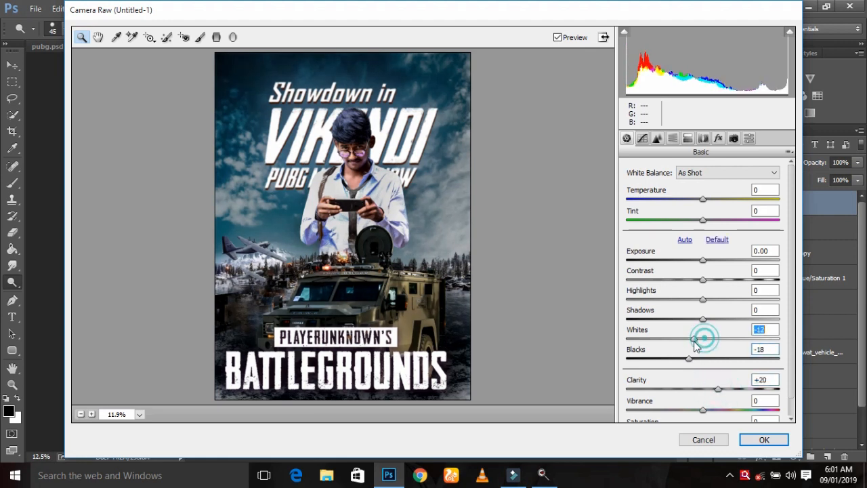
click(703, 359)
drag(698, 338, 719, 338)
click(755, 439)
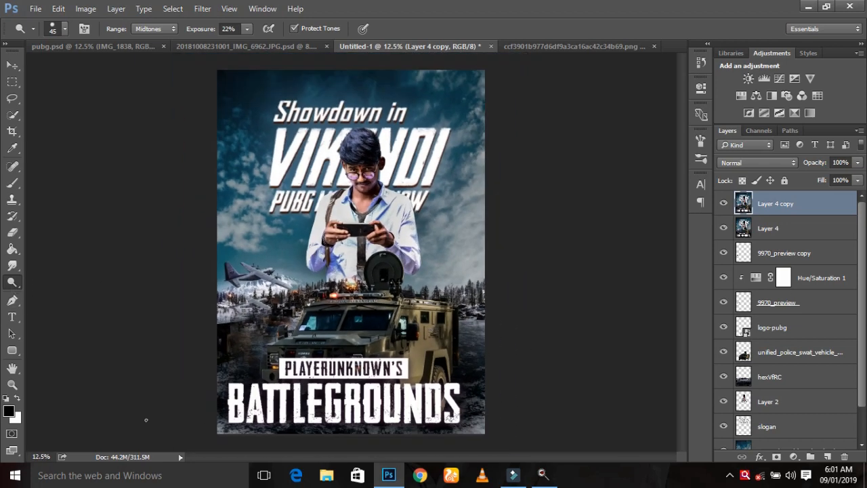
Step: Set the foreground colour to #fb6656 and add a new layer in Screen blend mode
click(9, 412)
click(363, 208)
drag(553, 84, 570, 69)
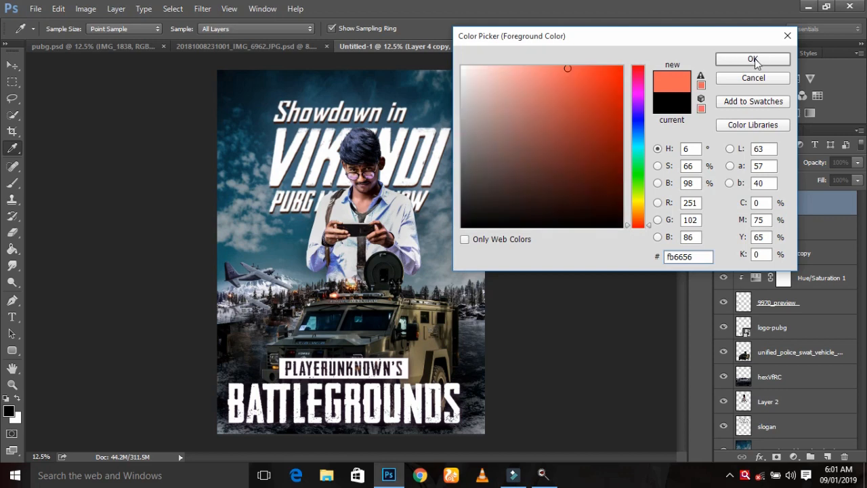
click(753, 60)
click(827, 457)
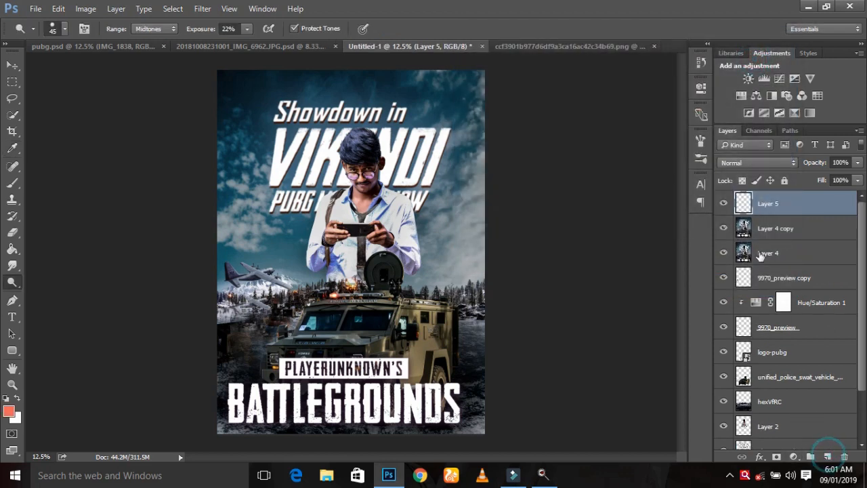
click(757, 162)
click(743, 250)
Step: Paint a warm glow over the right side of the poster around the sky and vehicle with a 1300 px brush at 26% opacity
key(b)
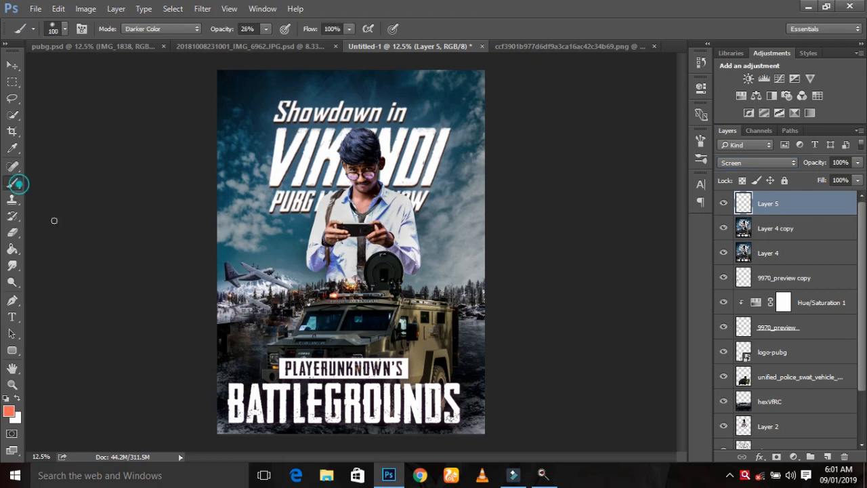
key(bracketright)
key(bracketright)
key(bracketright)
key(bracketright)
key(bracketright)
key(bracketright)
key(bracketright)
key(bracketright)
key(bracketright)
key(bracketright)
key(bracketright)
key(bracketright)
mouse_move(453, 239)
mouse_down()
mouse_move(447, 219)
mouse_move(448, 272)
mouse_move(434, 301)
mouse_move(446, 210)
mouse_move(437, 248)
mouse_move(485, 332)
mouse_move(489, 211)
mouse_move(551, 270)
mouse_move(523, 293)
mouse_move(471, 271)
mouse_up()
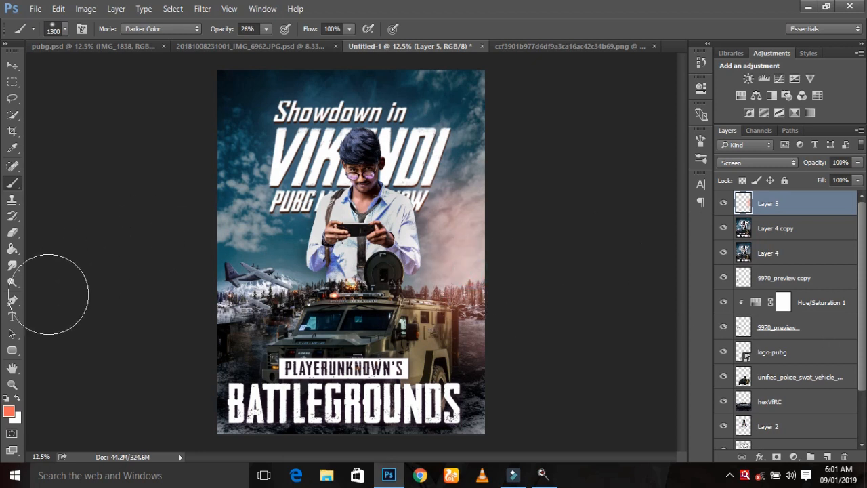
mouse_move(492, 237)
mouse_down()
mouse_move(464, 239)
mouse_move(467, 281)
mouse_up()
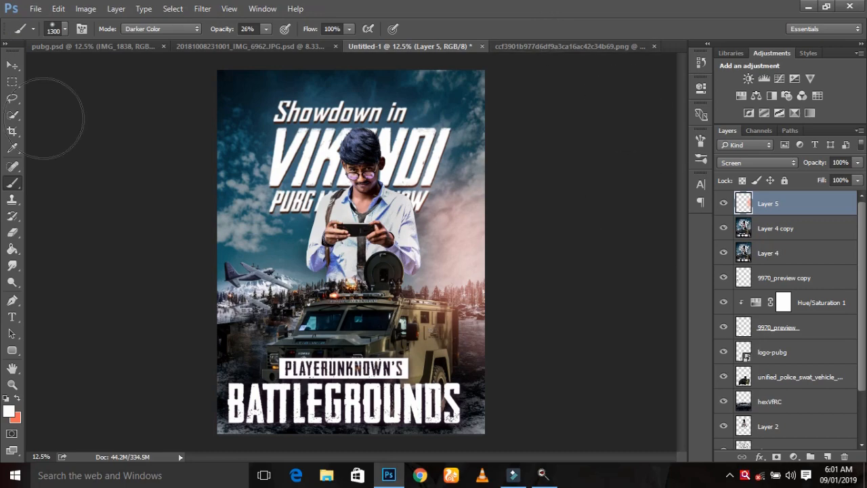
Step: Place the seagull image from the PUBG Stock folder beside the vehicle's hatch, partly cut off by the poster's right edge
click(37, 9)
click(129, 242)
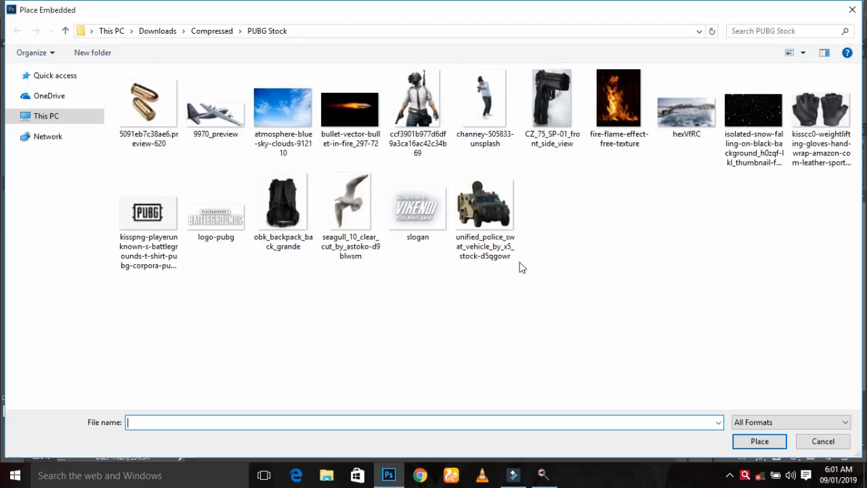
double_click(325, 207)
drag(475, 77, 480, 268)
drag(501, 231, 474, 259)
click(447, 29)
key(b)
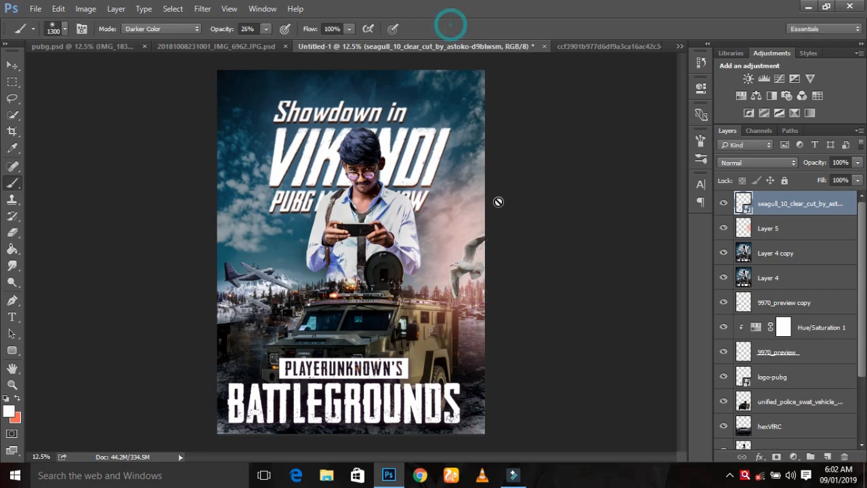
Step: Rasterize the seagull layer and apply Motion Blur at an angle of 8° and a distance of 26 pixels
click(458, 237)
click(409, 195)
click(202, 8)
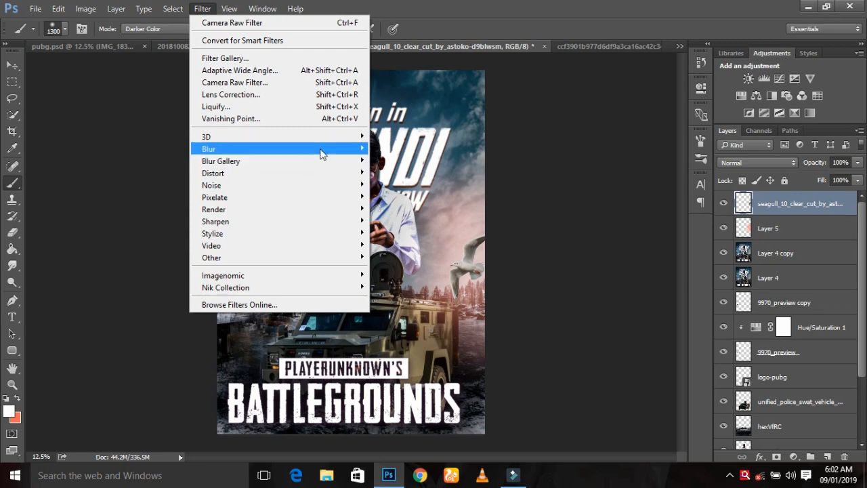
mouse_move(319, 149)
click(402, 220)
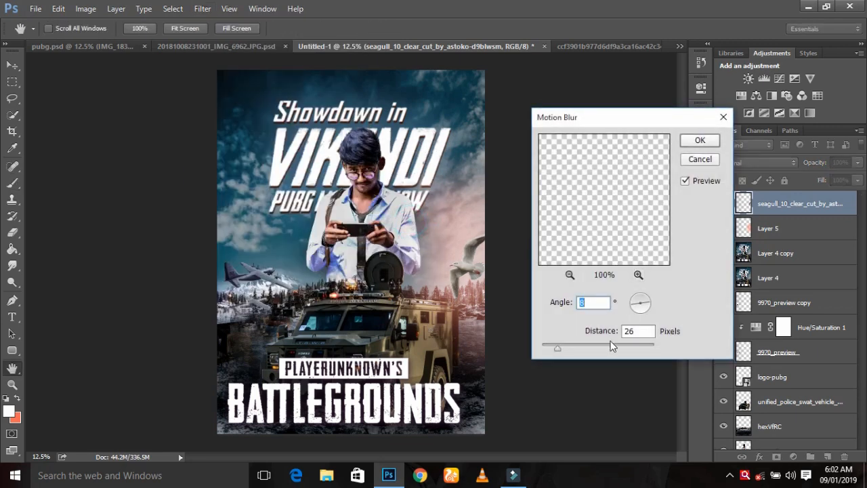
click(699, 140)
key(b)
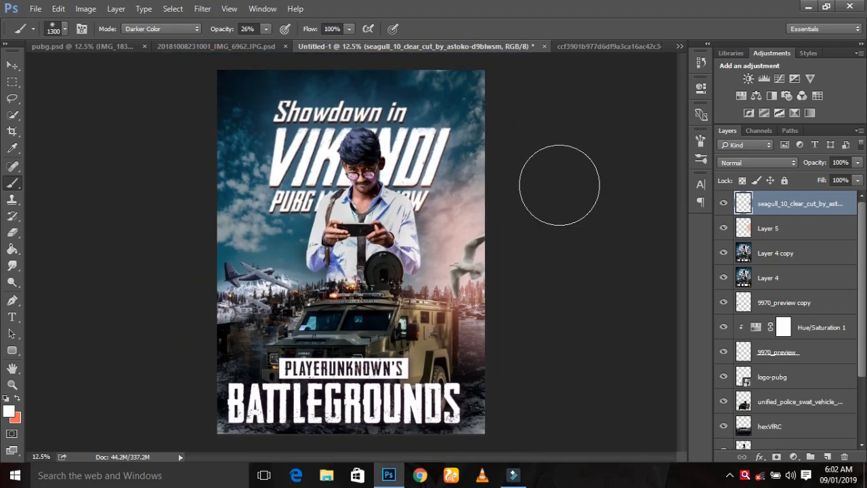
Step: Merge the seagull, the warm glow layer and the Camera Raw poster copy into one layer
ctrl+click(813, 252)
ctrl+click(810, 234)
key(ctrl+e)
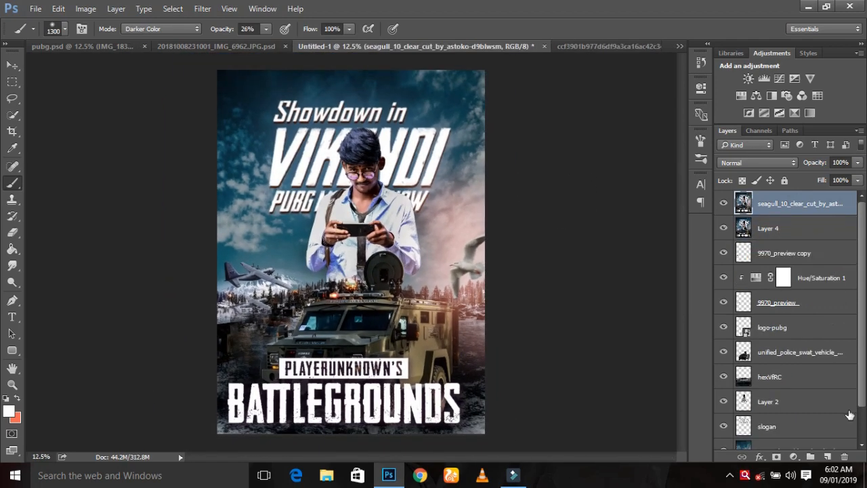
Step: Add a new layer and darken the poster's left and lower edges with a black 1300 px brush at 26% opacity
click(826, 456)
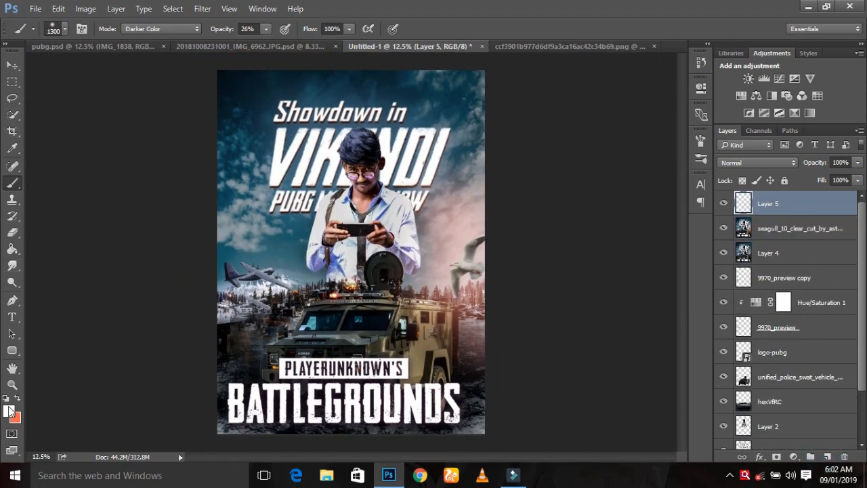
key(z)
click(12, 182)
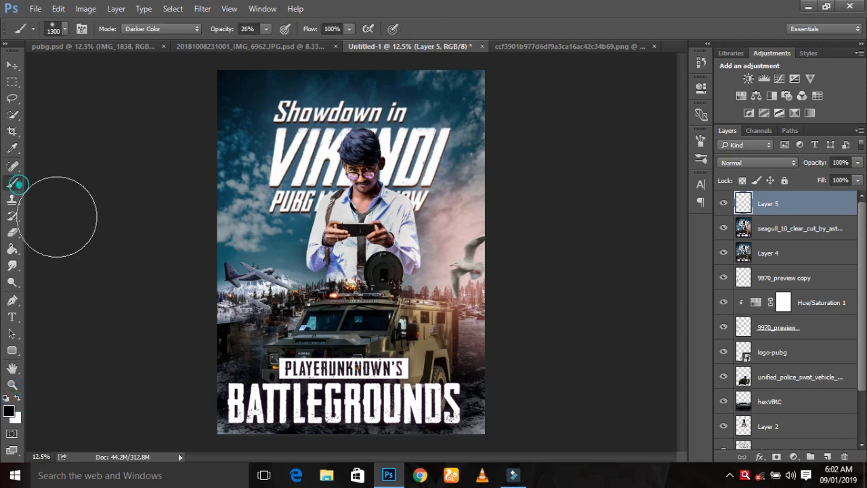
mouse_move(230, 291)
mouse_down()
mouse_move(232, 444)
mouse_move(386, 446)
mouse_move(495, 436)
mouse_move(201, 421)
mouse_up()
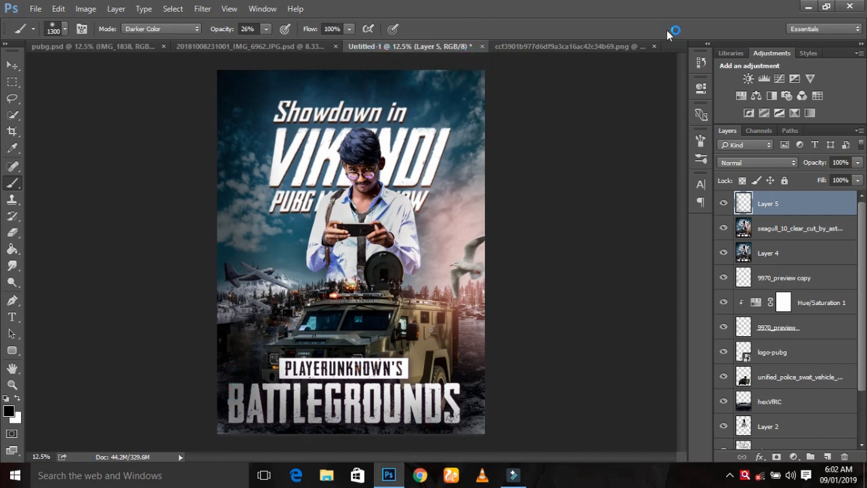
key(ctrl+minus)
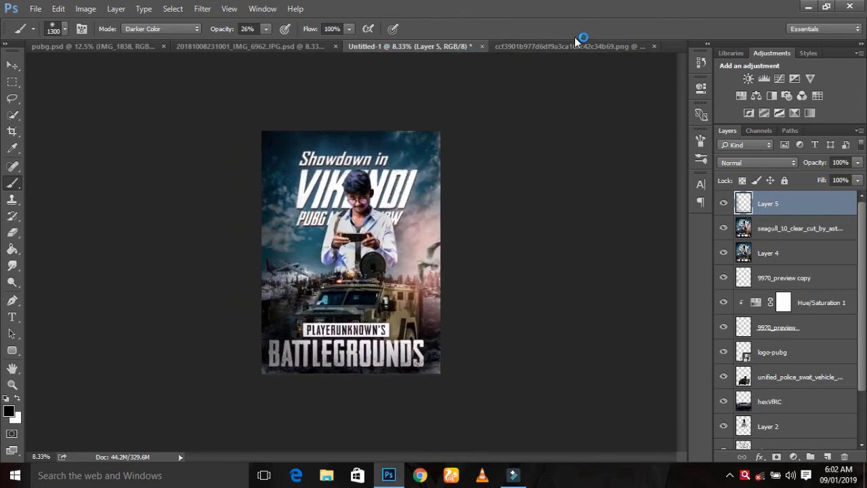
Step: Close the ccf3901b977d6df9a3ca16ac42c34b69.png document without saving its changes
click(626, 45)
click(654, 46)
click(421, 194)
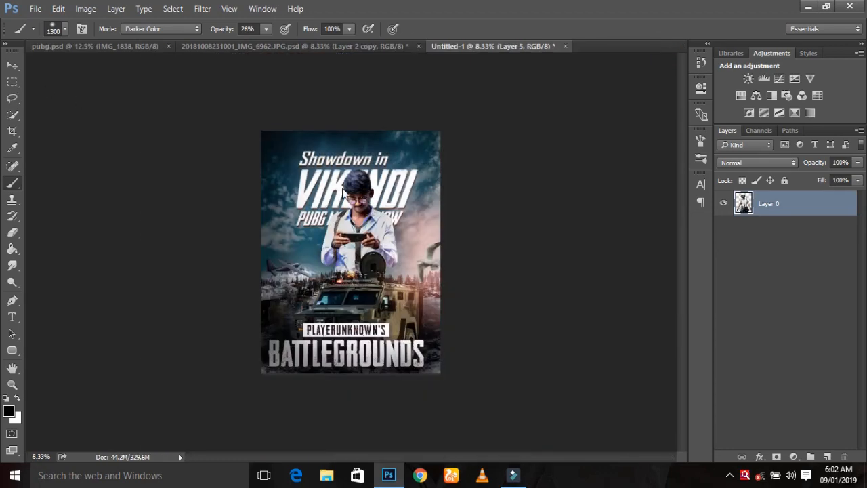
Step: Open the kisspng PUBG logo image from the PUBG Stock folder as its own document
click(35, 8)
click(48, 39)
double_click(148, 217)
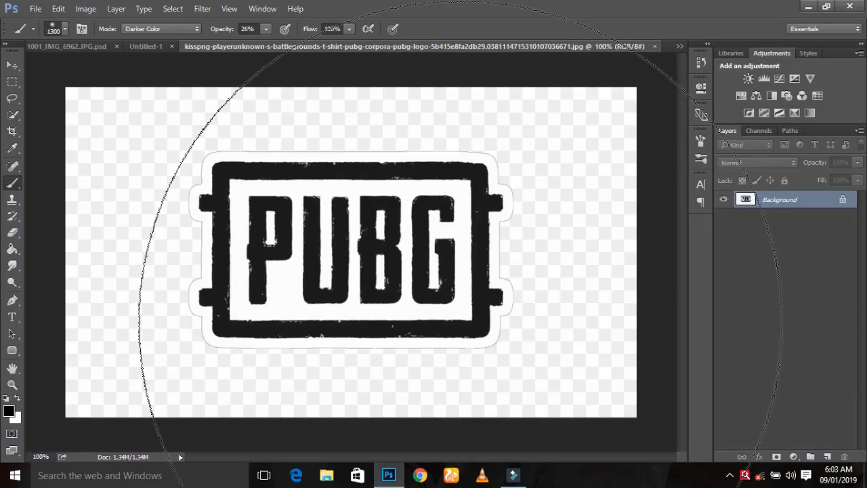
Step: Select the white-edged PUBG badge with the Quick Selection tool and subtract the spill along its lower edge
click(15, 115)
mouse_move(332, 178)
mouse_down()
mouse_move(393, 182)
mouse_move(404, 173)
mouse_move(343, 166)
mouse_move(482, 169)
mouse_move(496, 218)
mouse_move(486, 240)
mouse_move(493, 302)
mouse_move(472, 328)
mouse_move(394, 319)
mouse_move(302, 327)
mouse_move(234, 298)
mouse_move(220, 284)
mouse_move(215, 249)
mouse_move(220, 271)
mouse_move(202, 293)
mouse_move(218, 333)
mouse_move(361, 338)
mouse_up()
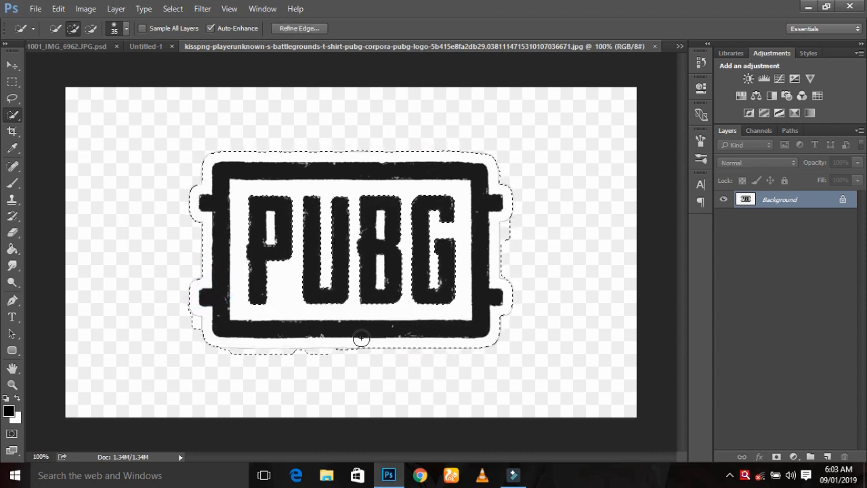
alt+click(330, 359)
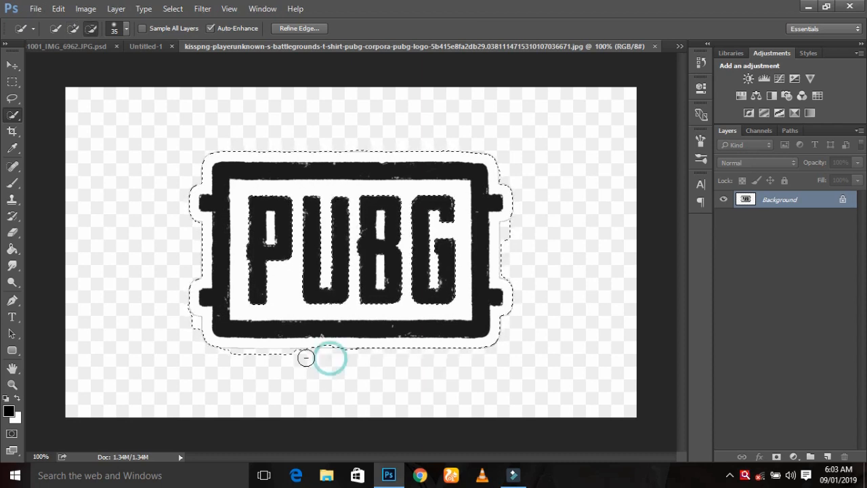
alt+click(242, 356)
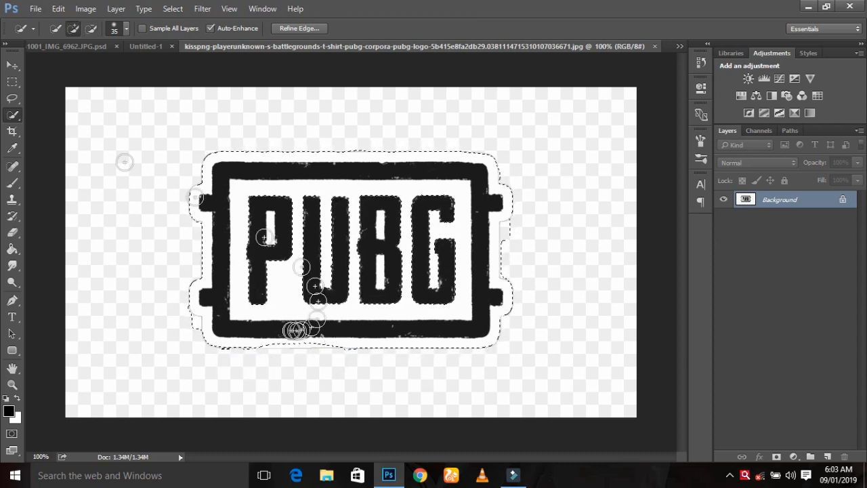
Step: Move the selected PUBG badge into the Untitled-1 poster, scale it to about 83%, and place it in the poster's upper-left corner
click(12, 64)
drag(320, 200, 292, 140)
key(ctrl+t)
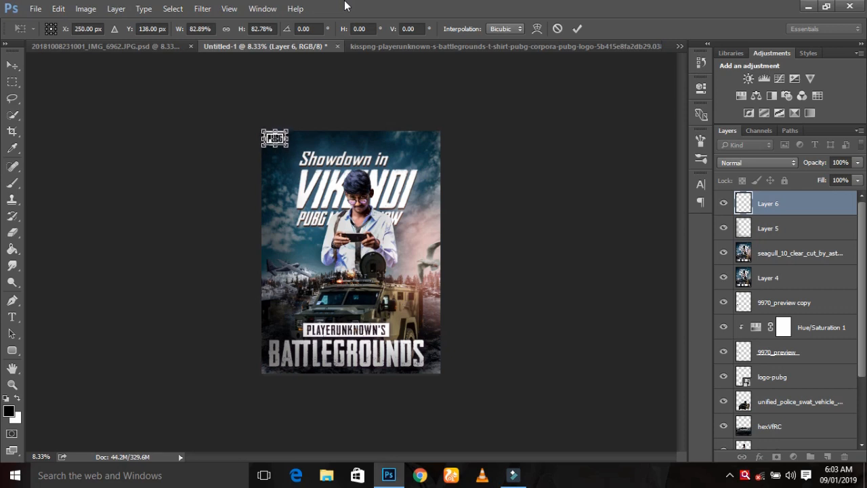
key(Return)
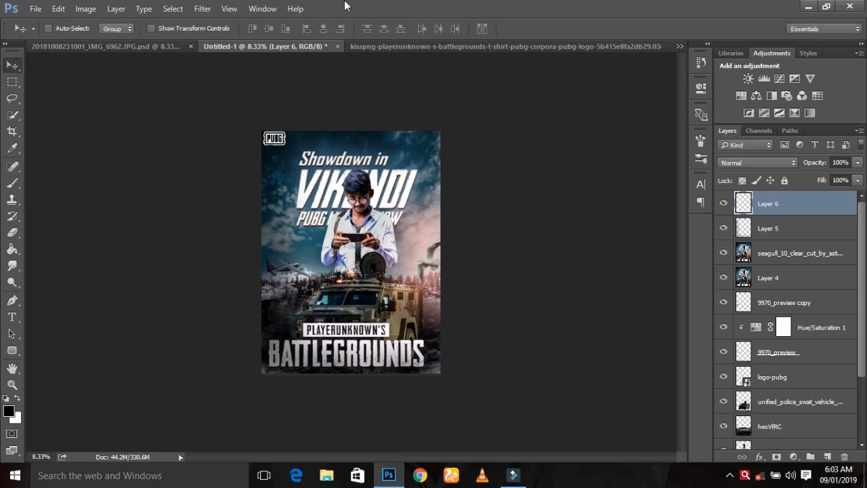
Step: Merge all the poster's layers, from the background up to Layer 6, into a single layer
key(ctrl+plus)
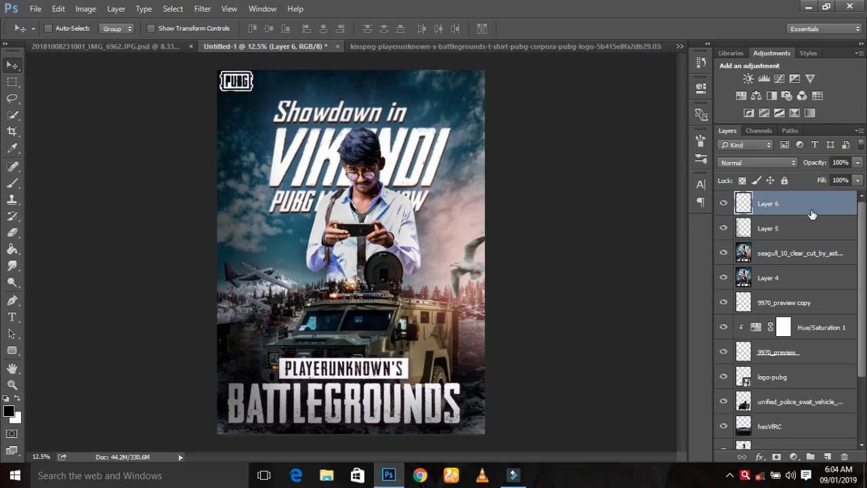
scroll(810, 339, down, 5)
ctrl+click(808, 437)
scroll(799, 339, up, 5)
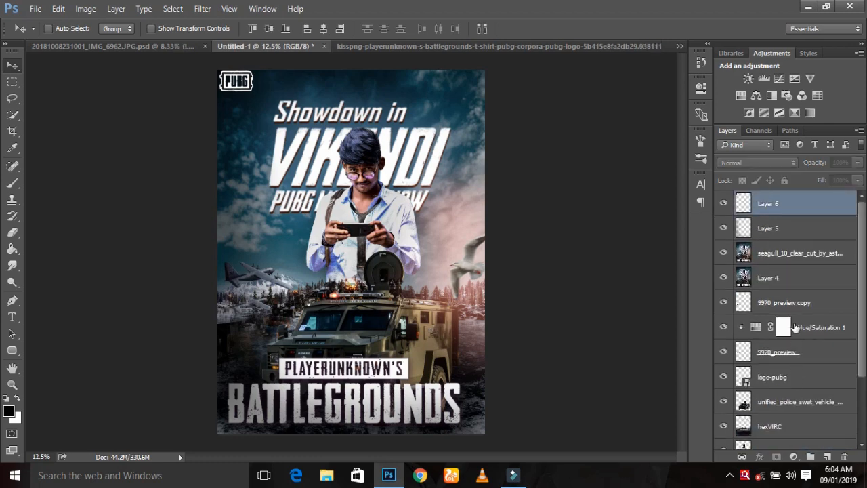
shift+click(811, 205)
click(859, 130)
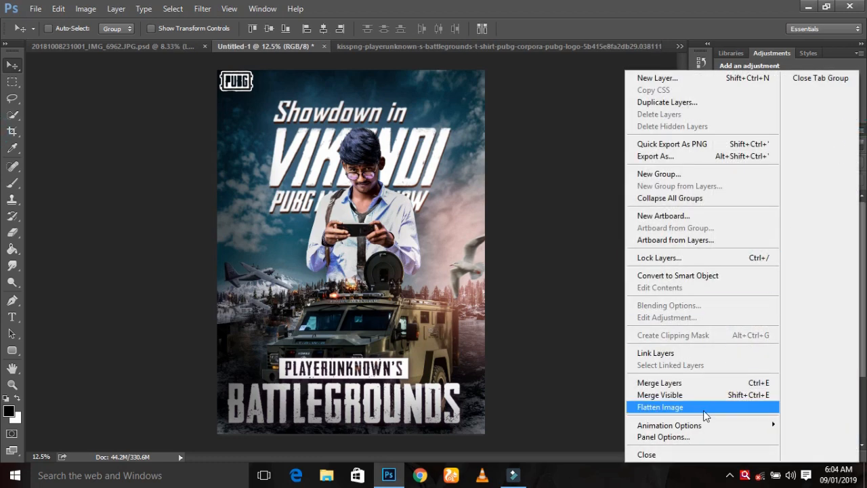
click(685, 388)
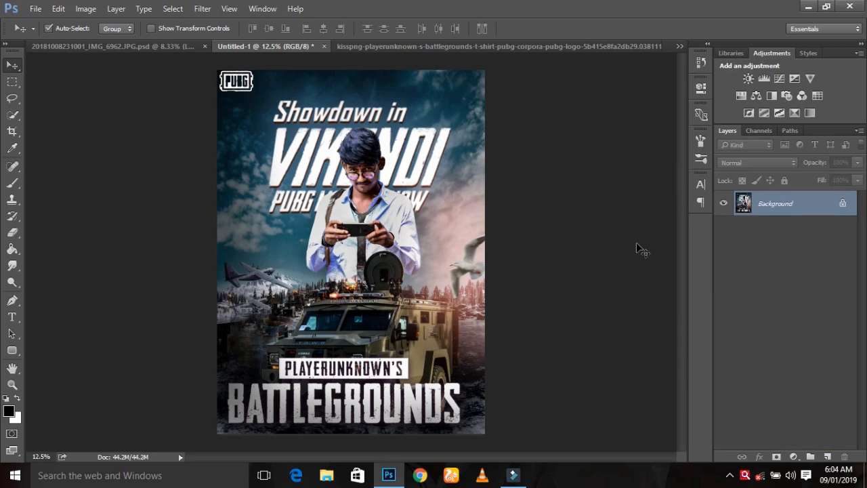
Step: Apply the Camera Raw filter to the merged poster with Highlights +22, Clarity +13 and Contrast +13
click(202, 8)
click(216, 82)
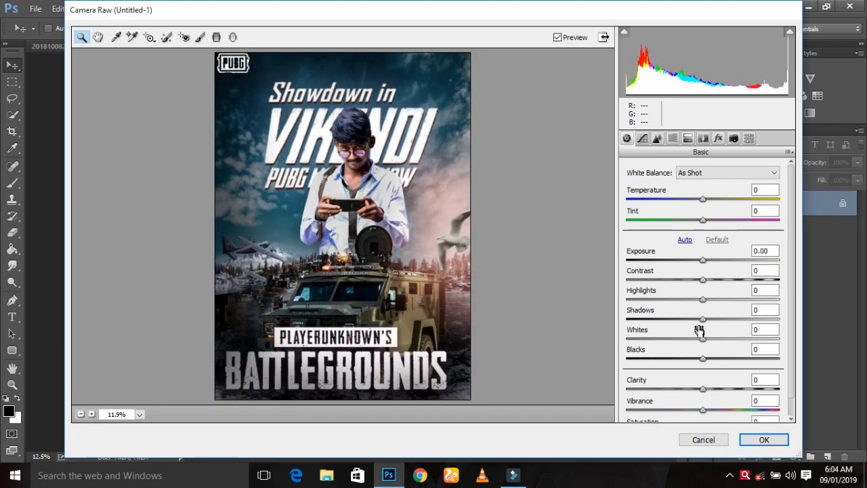
drag(708, 307, 719, 302)
click(713, 389)
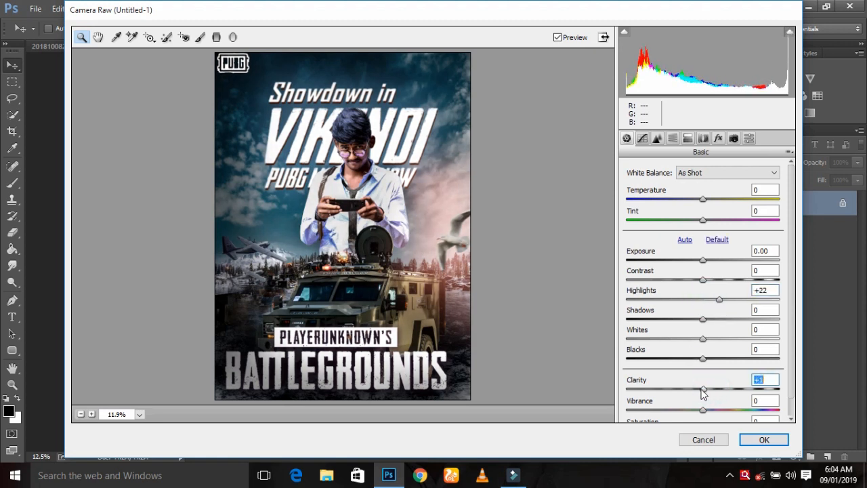
click(715, 279)
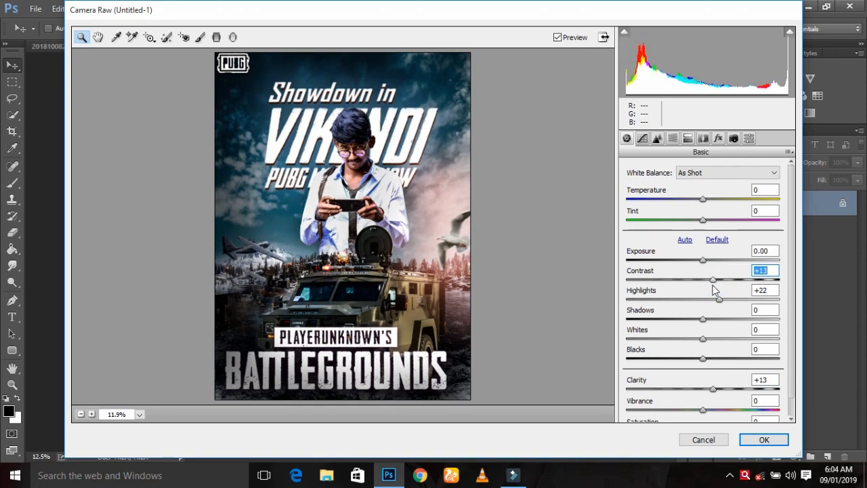
click(751, 440)
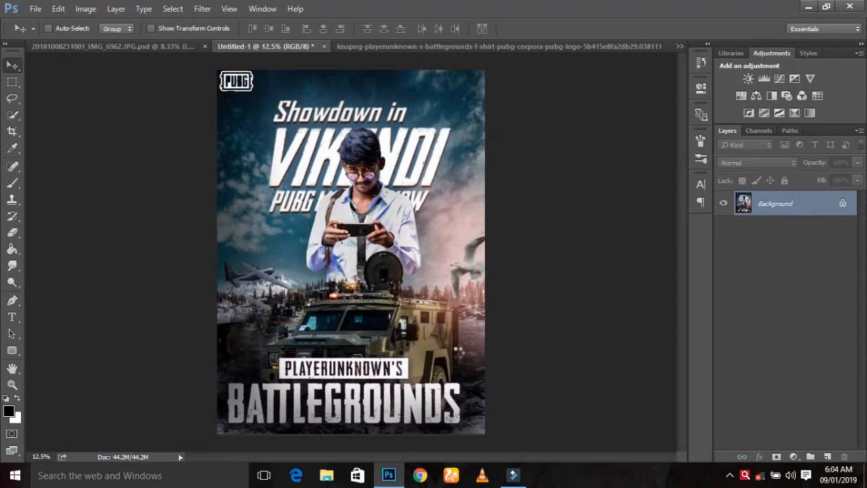
scroll(461, 358, down, 2)
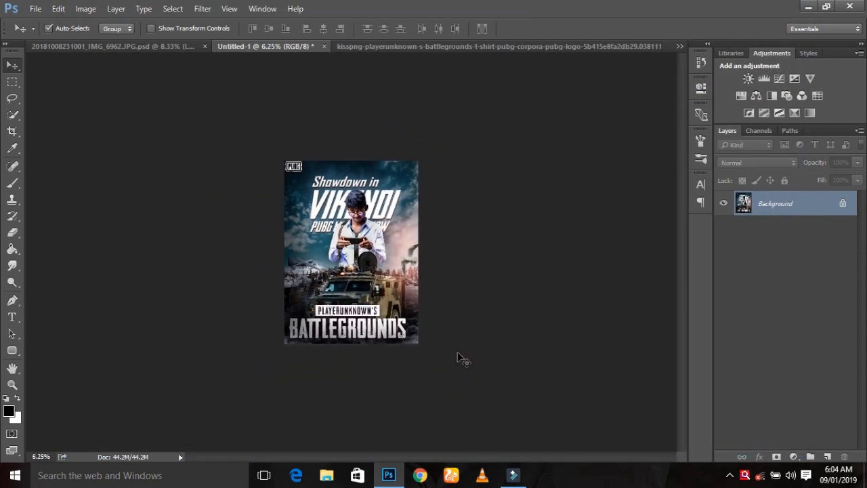
scroll(468, 352, up, 4)
scroll(480, 343, up, 2)
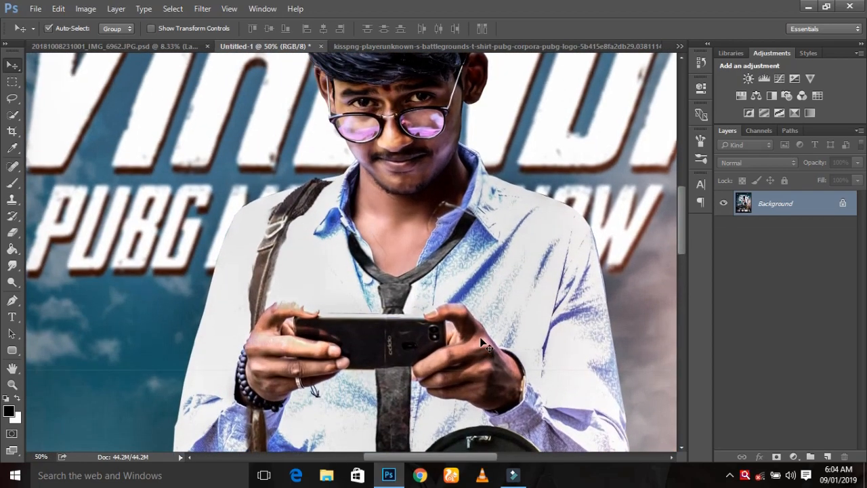
scroll(481, 344, down, 3)
scroll(482, 344, up, 1)
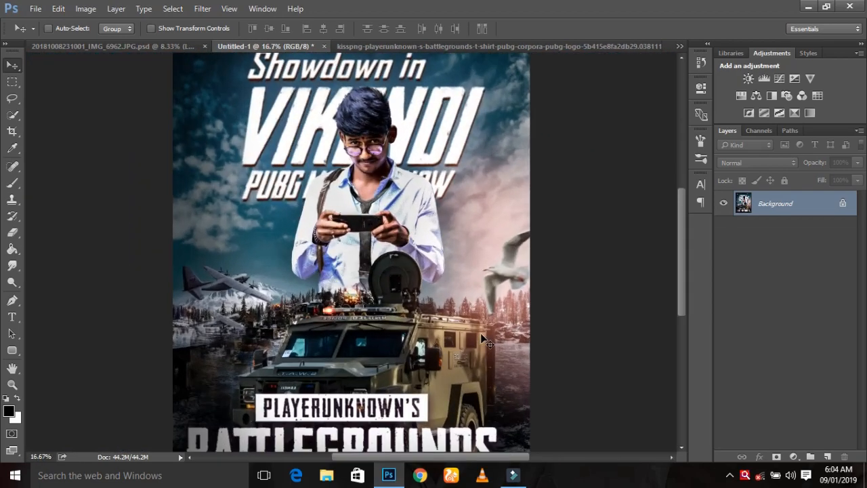